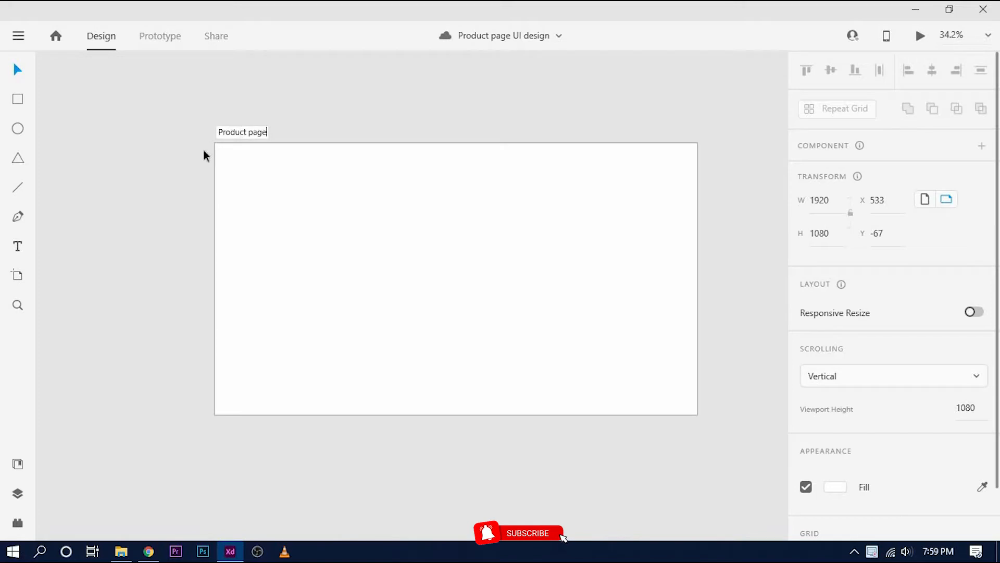
# Step: Name the artboard "Product page" and turn on its layout grid
pyautogui.press('Return')
pyautogui.scroll(-1, 908, 440)
pyautogui.click(806, 505)
pyautogui.moveTo(589, 469); pyautogui.dragTo(559, 489)
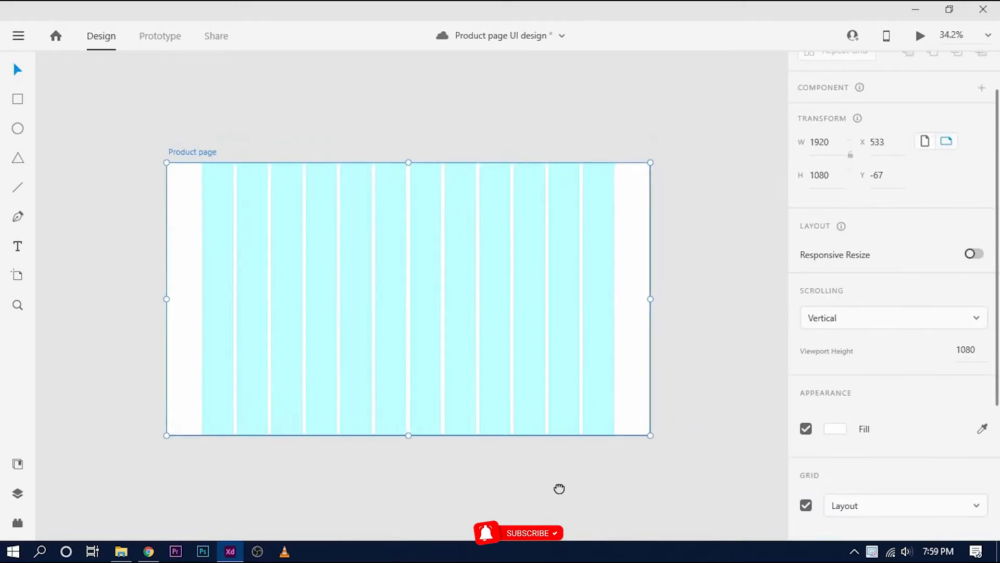
# Step: Add the text WYNXE near the top of the artboard, starting at the first column's left edge
pyautogui.scroll(4, 198, 211)
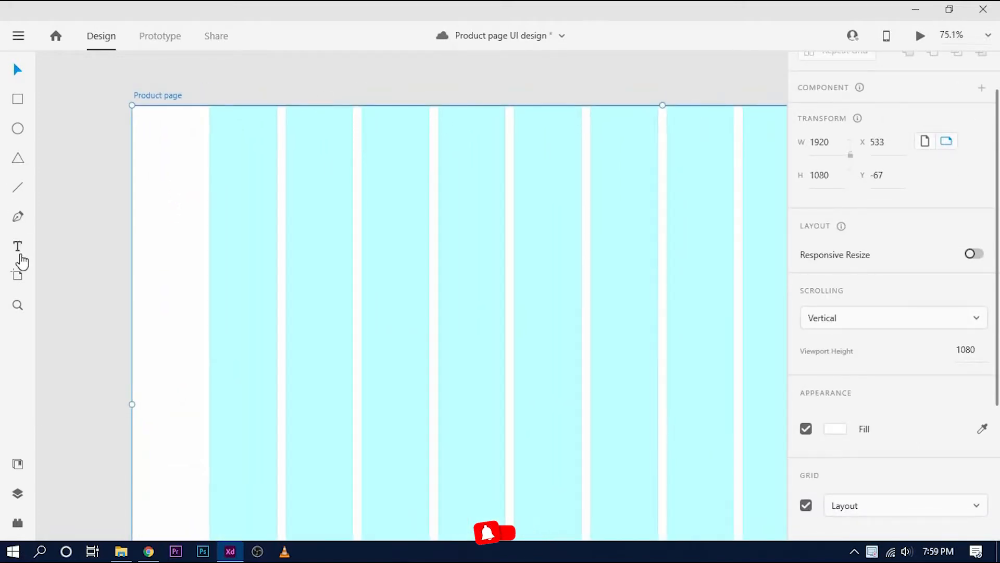
pyautogui.click(21, 255)
pyautogui.click(209, 141)
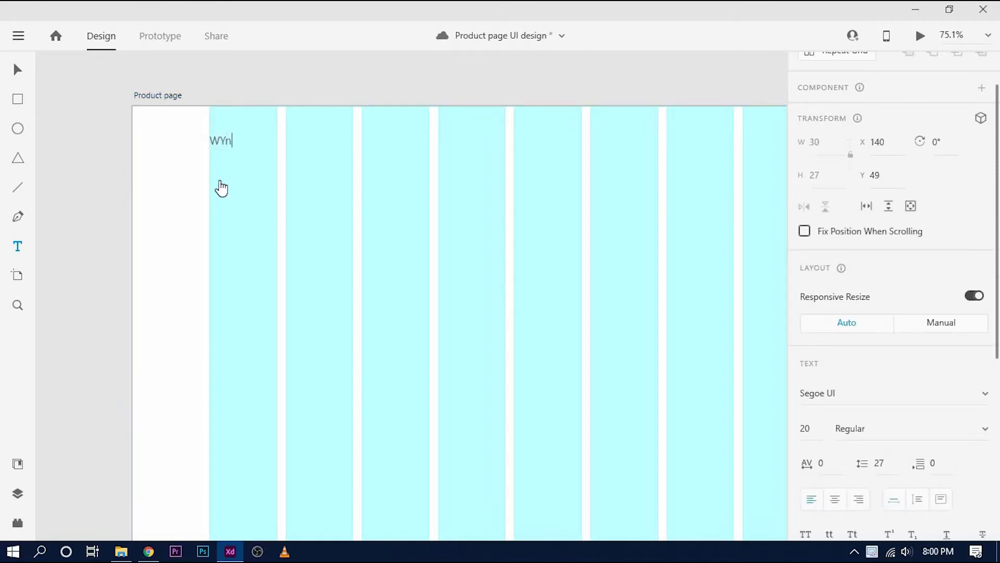
pyautogui.press('Escape')
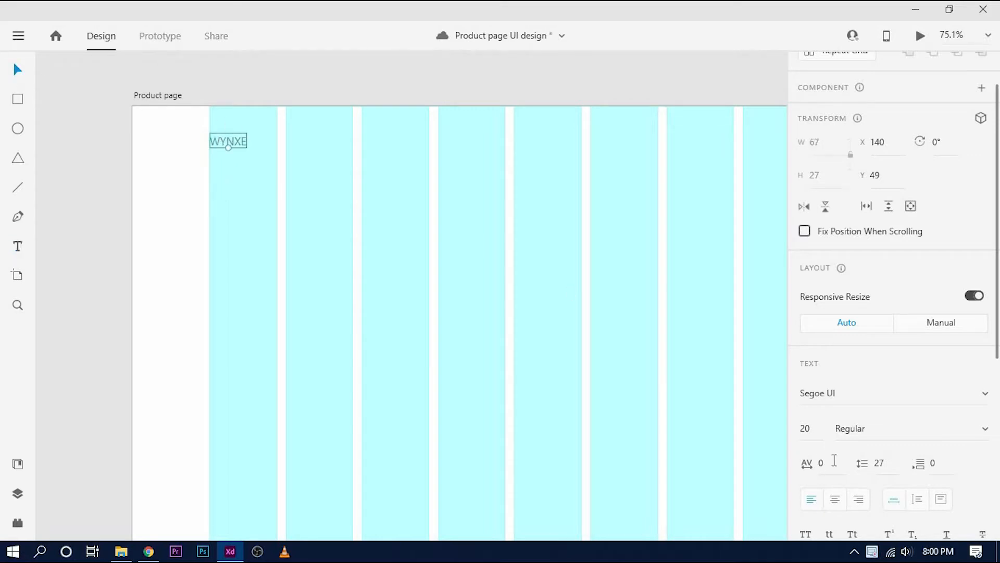
# Step: Set the WYNXE text to the Montserrat font in SemiBold weight
pyautogui.click(873, 385)
pyautogui.write('Montserrat')
pyautogui.press('Return')
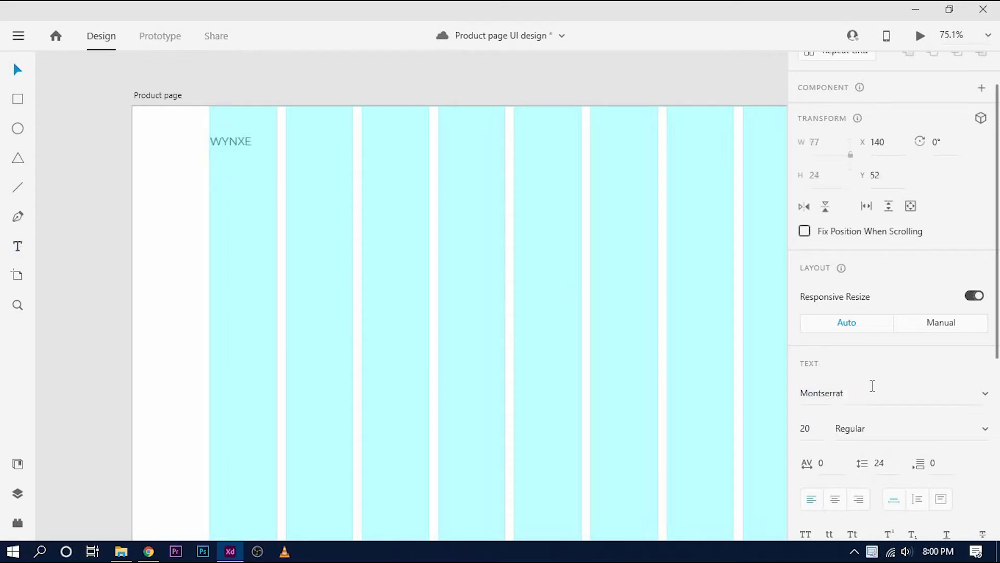
pyautogui.click(873, 424)
pyautogui.press('Down')
pyautogui.press('Down')
pyautogui.press('Down')
pyautogui.press('Down')
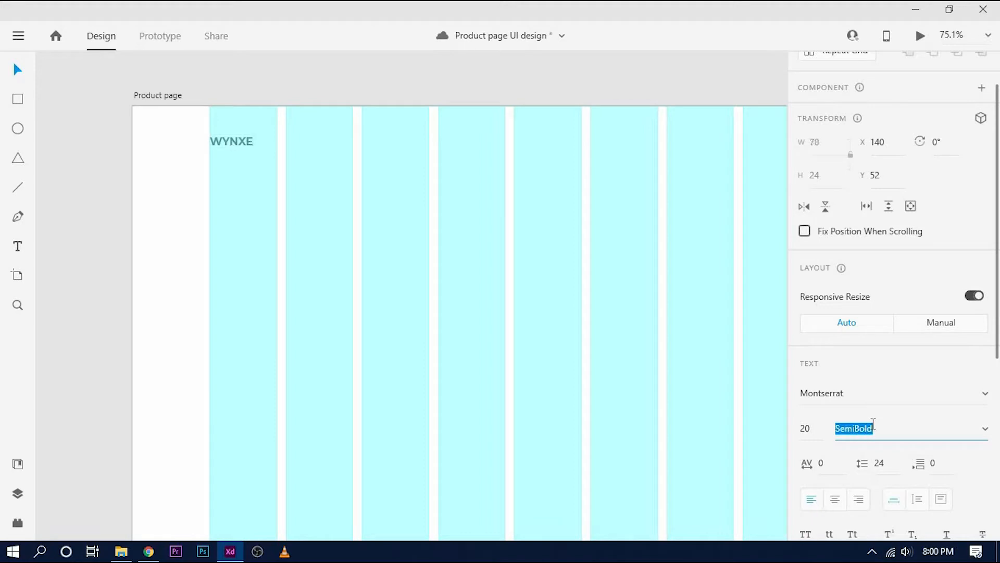
# Step: Change the WYNXE text's fill to #191919 and save that colour as a swatch
pyautogui.scroll(-5, 945, 375)
pyautogui.click(838, 405)
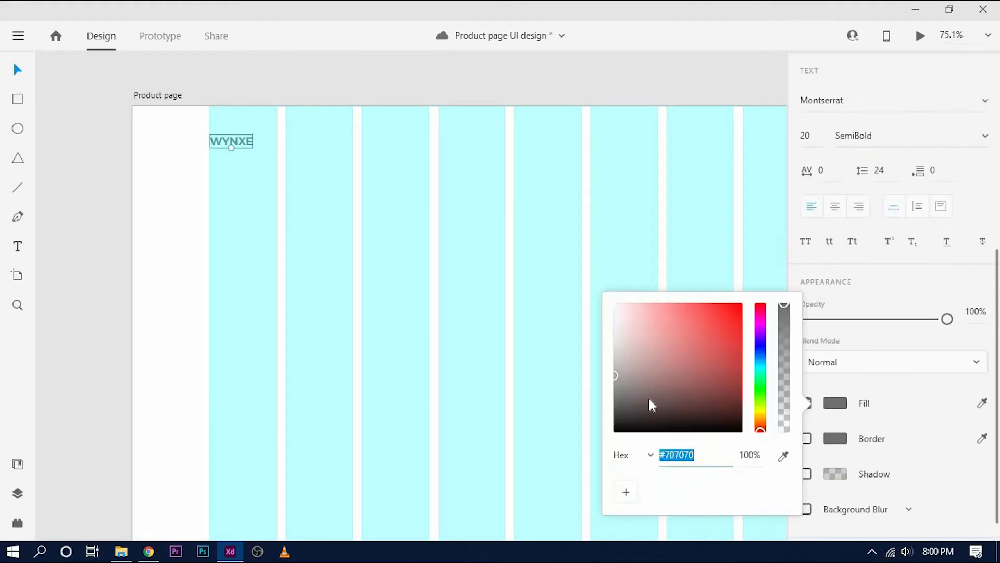
pyautogui.click(627, 494)
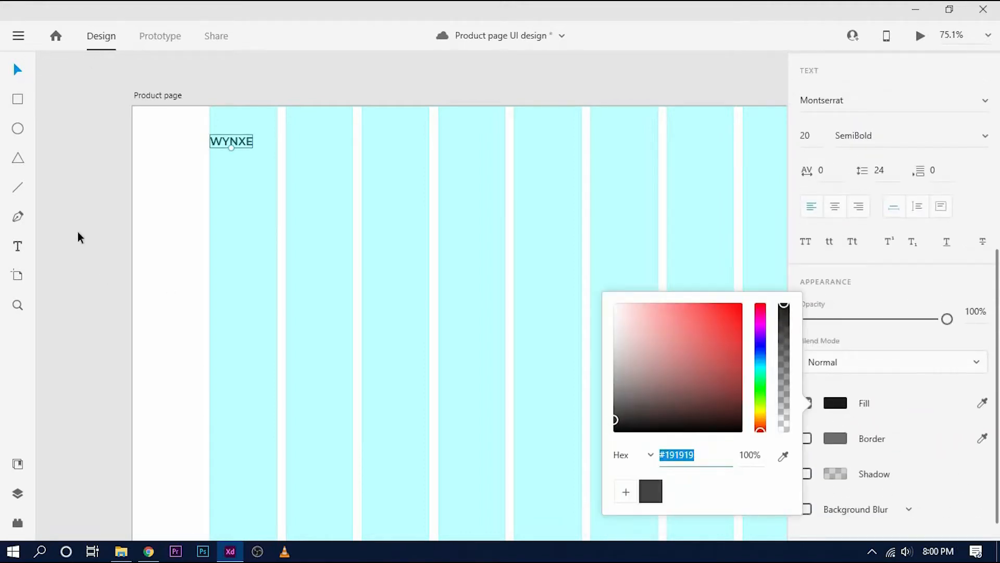
pyautogui.click(78, 232)
# Step: Nudge the WYNXE text slightly downward on the artboard
pyautogui.scroll(-4, 171, 159)
pyautogui.click(209, 164)
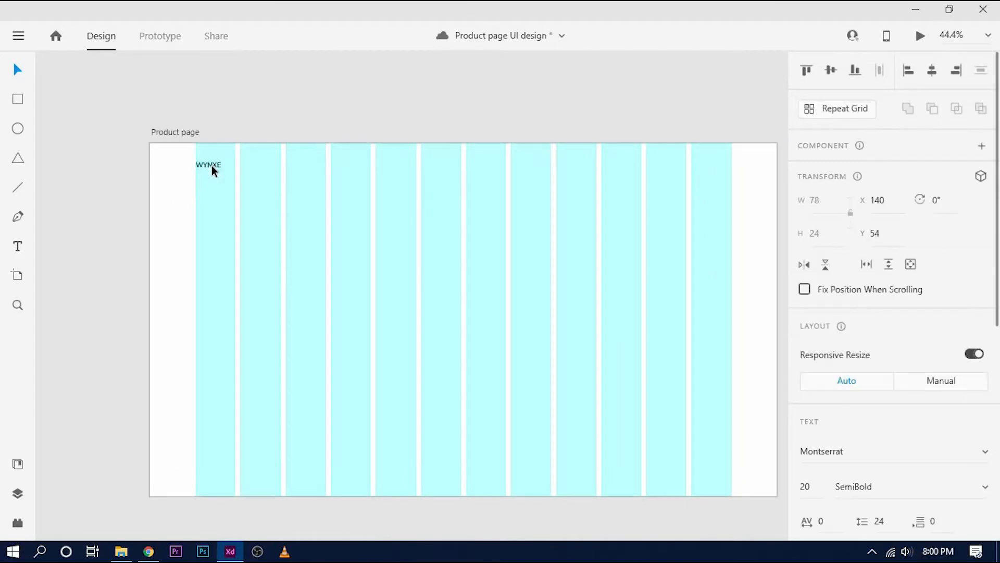
pyautogui.press('Down')
pyautogui.press('Down')
pyautogui.press('Down')
pyautogui.press('Down')
pyautogui.click(224, 111)
pyautogui.hscroll(2, 224, 112)
pyautogui.scroll(-1, 224, 112)
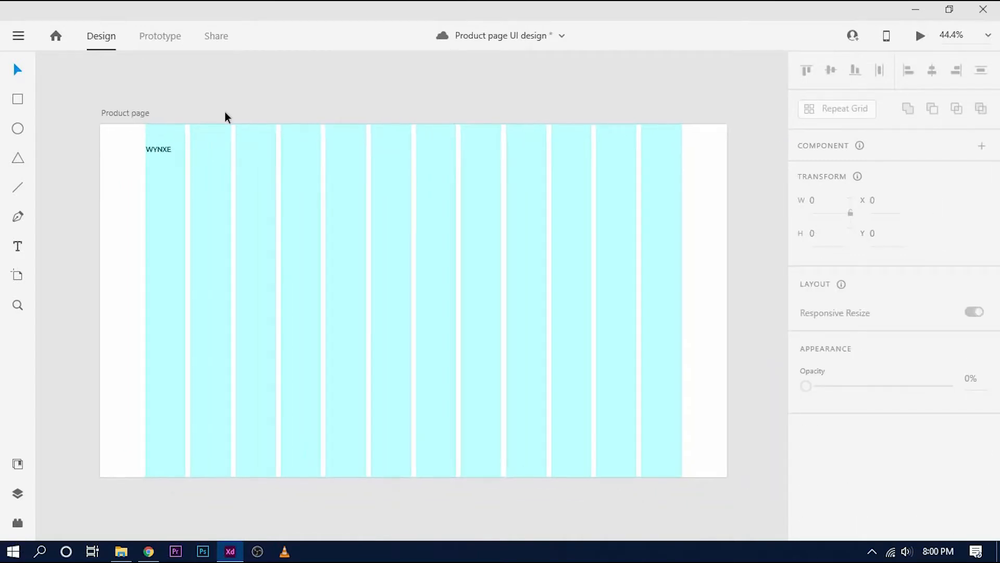
# Step: Hide the layout grid and draw a rectangle about 833 px high in the artboard's lower-left corner
pyautogui.click(353, 162)
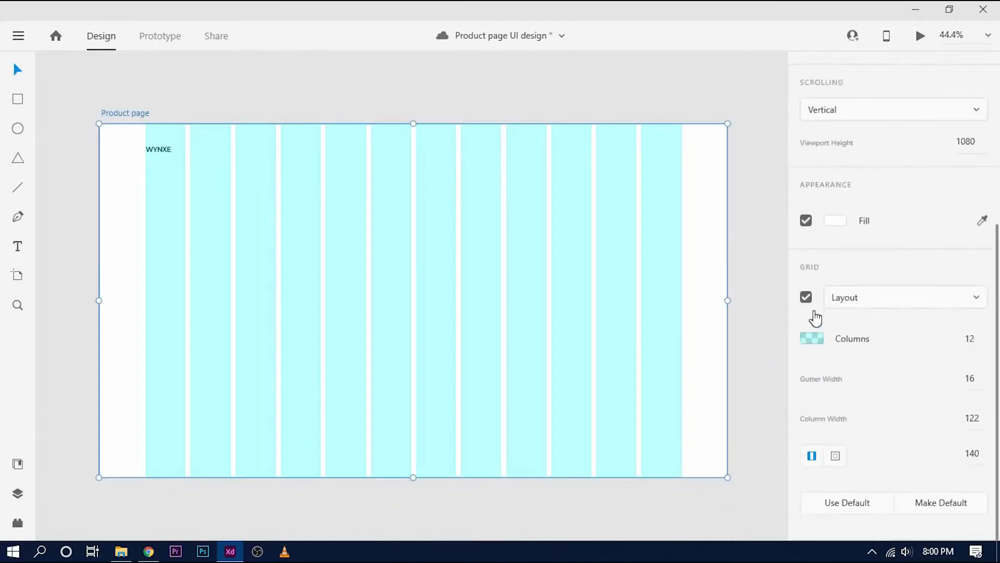
pyautogui.click(806, 296)
pyautogui.moveTo(762, 299); pyautogui.dragTo(764, 293)
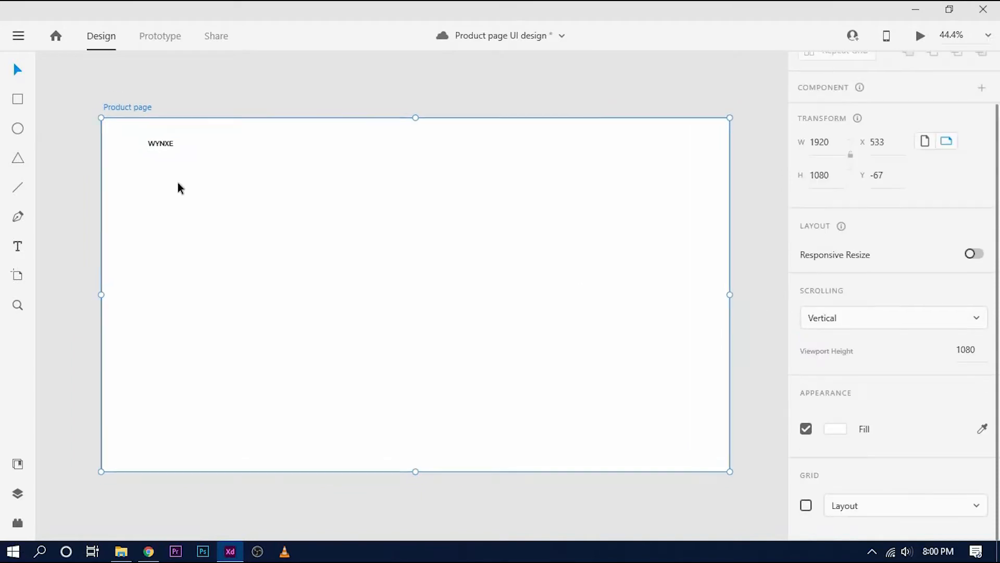
pyautogui.click(21, 104)
pyautogui.moveTo(102, 198)
pyautogui.mouseDown()
pyautogui.moveTo(344, 268)
pyautogui.moveTo(354, 468)
pyautogui.mouseUp()
pyautogui.click(18, 69)
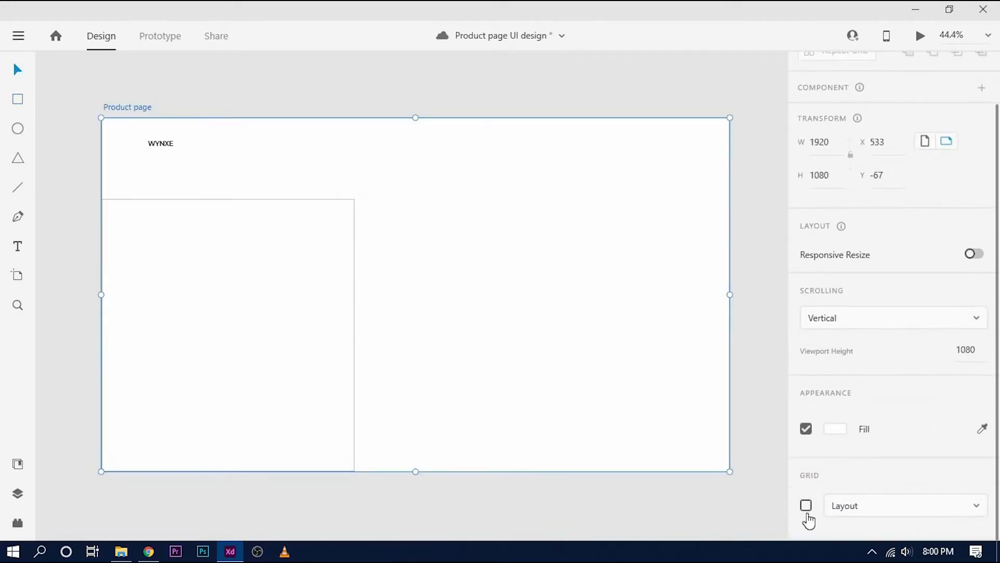
# Step: Show the layout grid again and widen the lower-left rectangle to 814 px, reaching the fifth column's right edge
pyautogui.click(806, 505)
pyautogui.click(325, 328)
pyautogui.moveTo(354, 333); pyautogui.dragTo(368, 333)
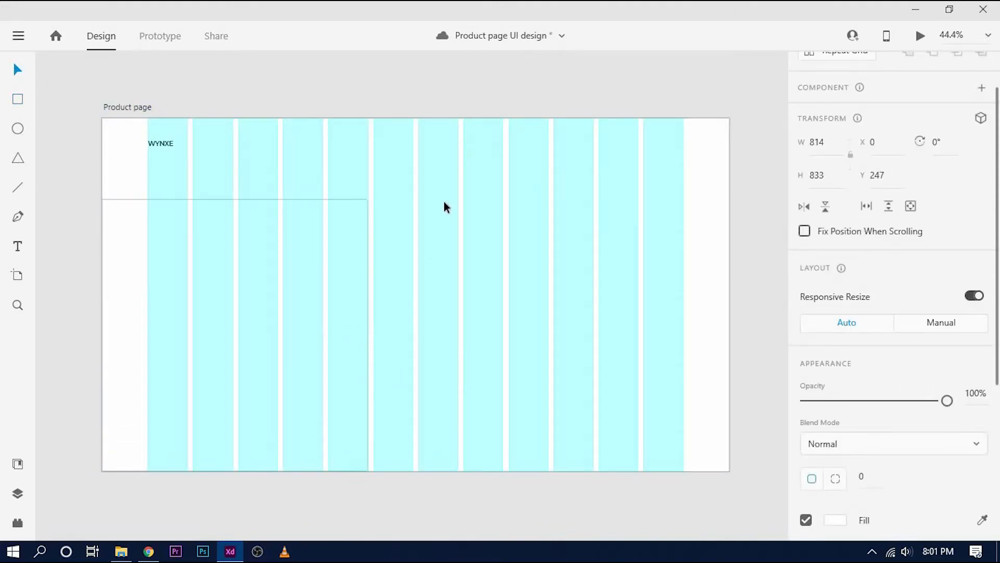
# Step: Draw a rectangle about 1106 × 146 px in the artboard's upper-right corner and snap its left edge to the sixth column
pyautogui.click(19, 101)
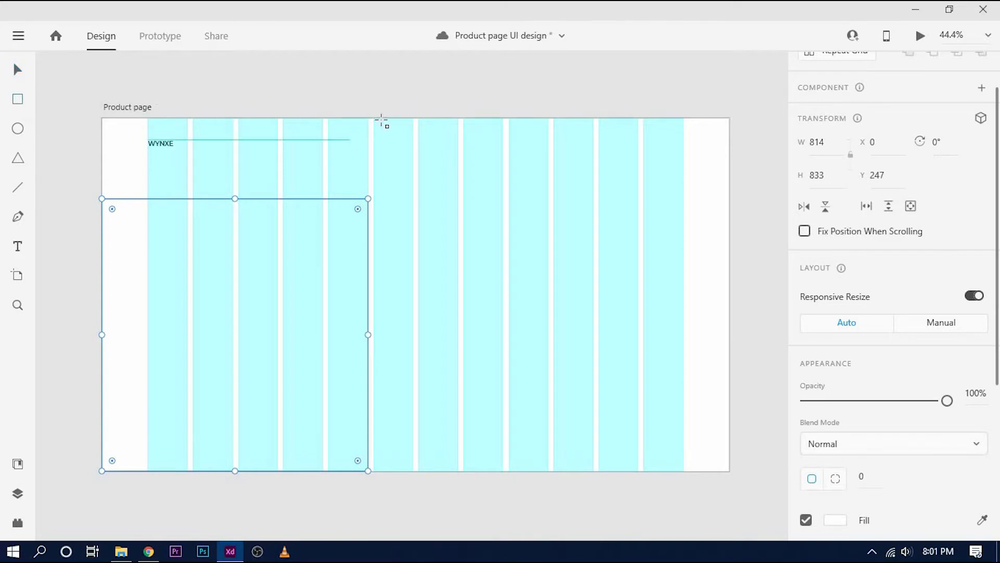
pyautogui.moveTo(368, 118); pyautogui.dragTo(729, 167)
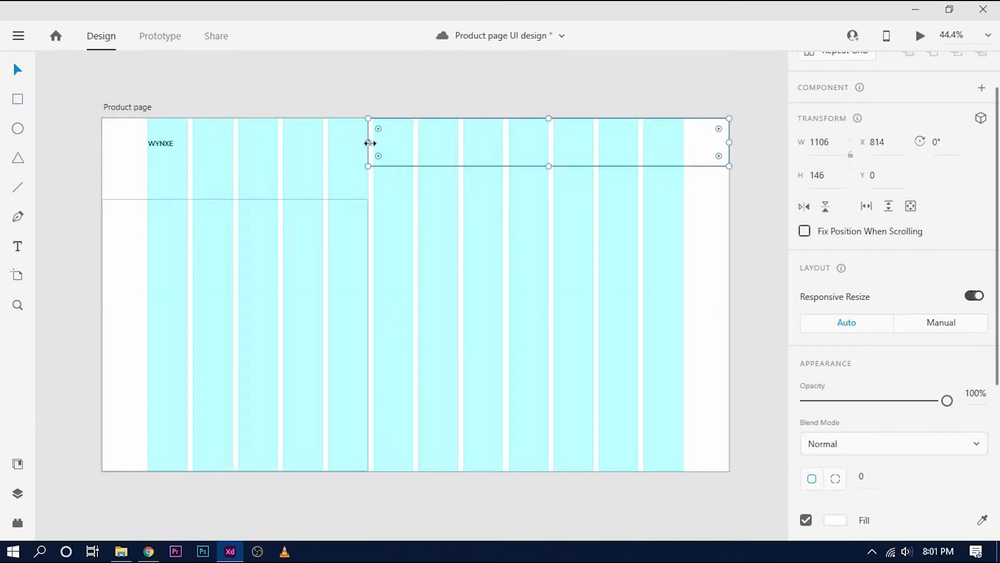
pyautogui.moveTo(370, 143); pyautogui.dragTo(373, 143)
# Step: Widen the lower-left rectangle to 830 px and lower its top edge so its height is 768 px
pyautogui.click(365, 330)
pyautogui.moveTo(366, 334); pyautogui.dragTo(373, 334)
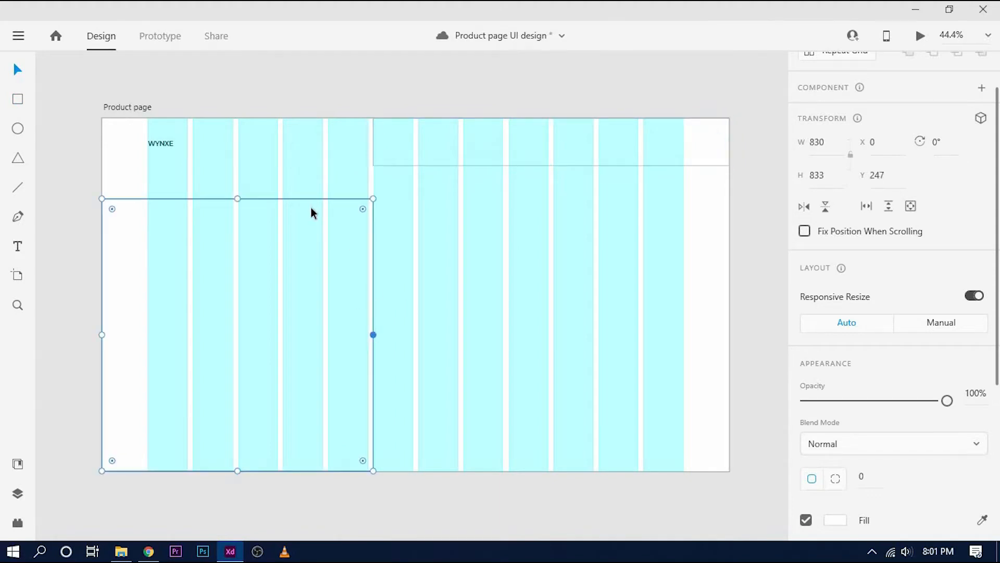
pyautogui.moveTo(237, 201); pyautogui.dragTo(238, 220)
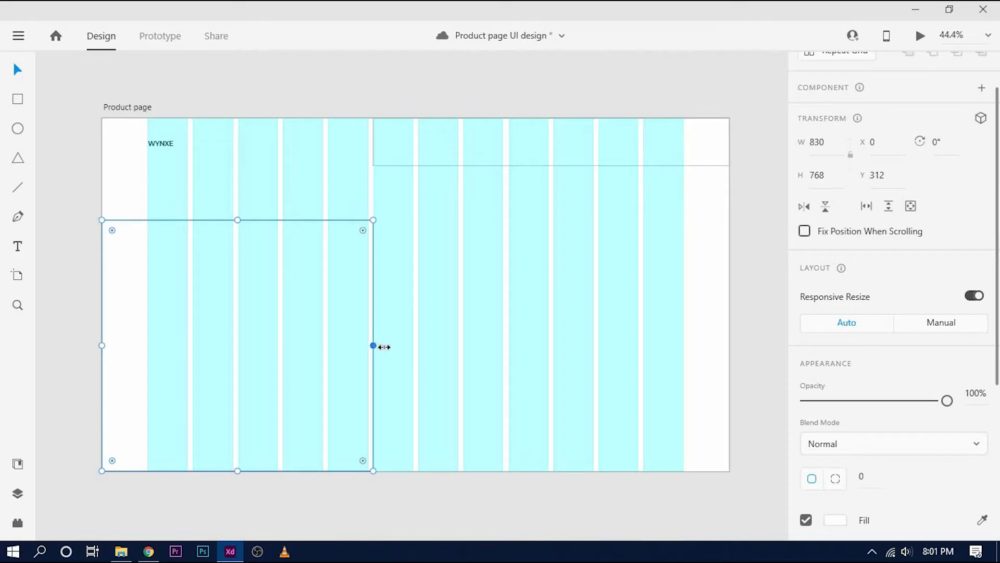
# Step: Widen the lower-left rectangle to 892 px and align the upper rectangle's left edge with it at X 892
pyautogui.moveTo(385, 346); pyautogui.dragTo(394, 345)
pyautogui.click(393, 150)
pyautogui.moveTo(385, 142); pyautogui.dragTo(396, 143)
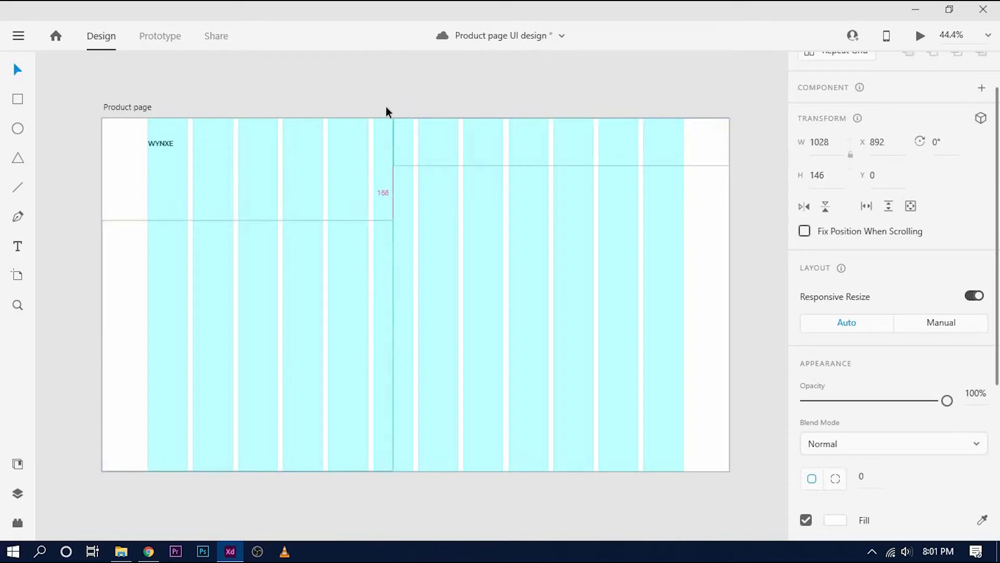
pyautogui.click(394, 191)
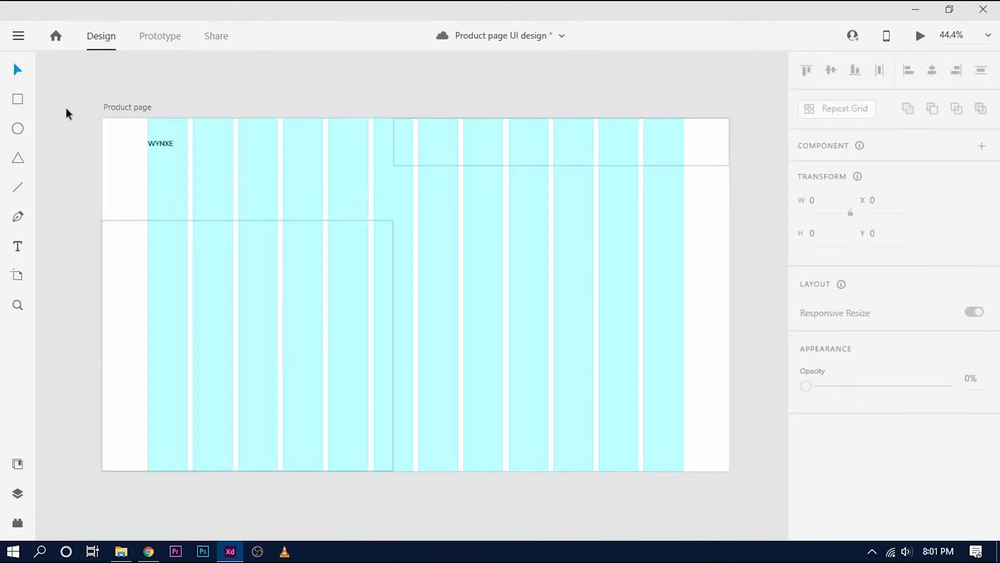
# Step: Lower the top edge of the lower-left rectangle so its height is 747 px
pyautogui.click(248, 220)
pyautogui.moveTo(248, 221); pyautogui.dragTo(248, 227)
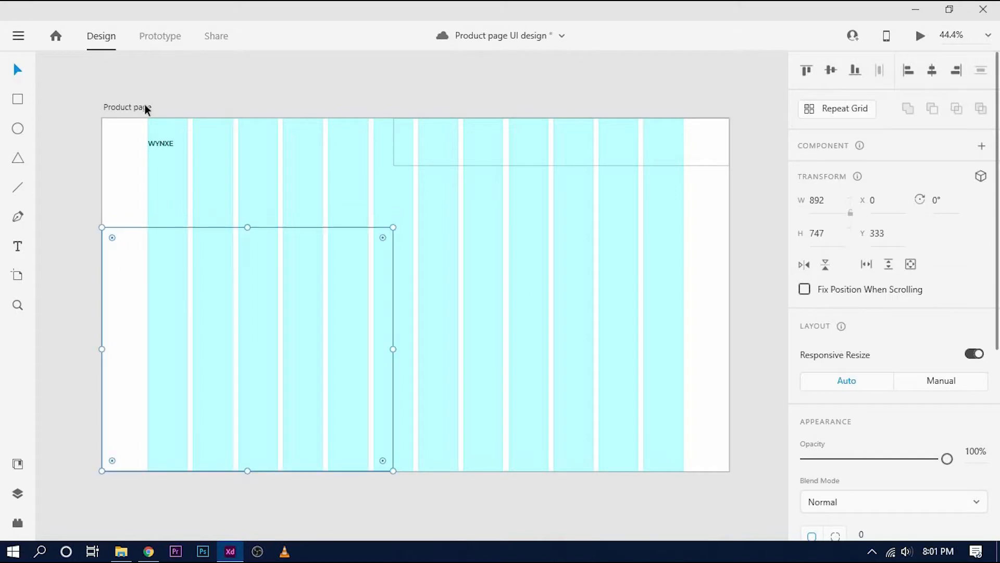
pyautogui.scroll(-4, 816, 330)
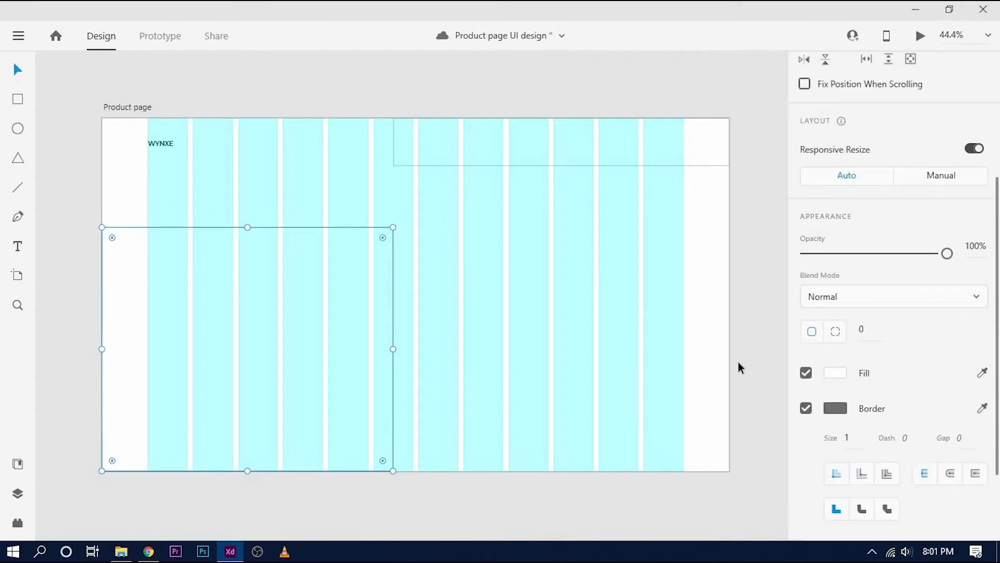
# Step: Turn off the layout grid on the Product page artboard
pyautogui.click(130, 105)
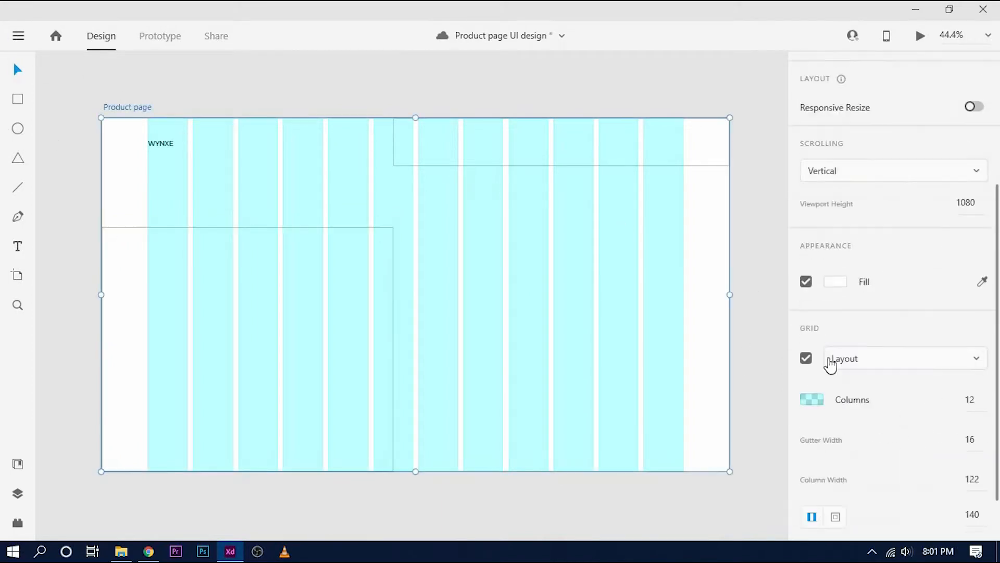
pyautogui.click(806, 296)
pyautogui.scroll(-1, 757, 322)
# Step: Fill the lower-left rectangle with the first blazer photo from folder 115
pyautogui.click(358, 349)
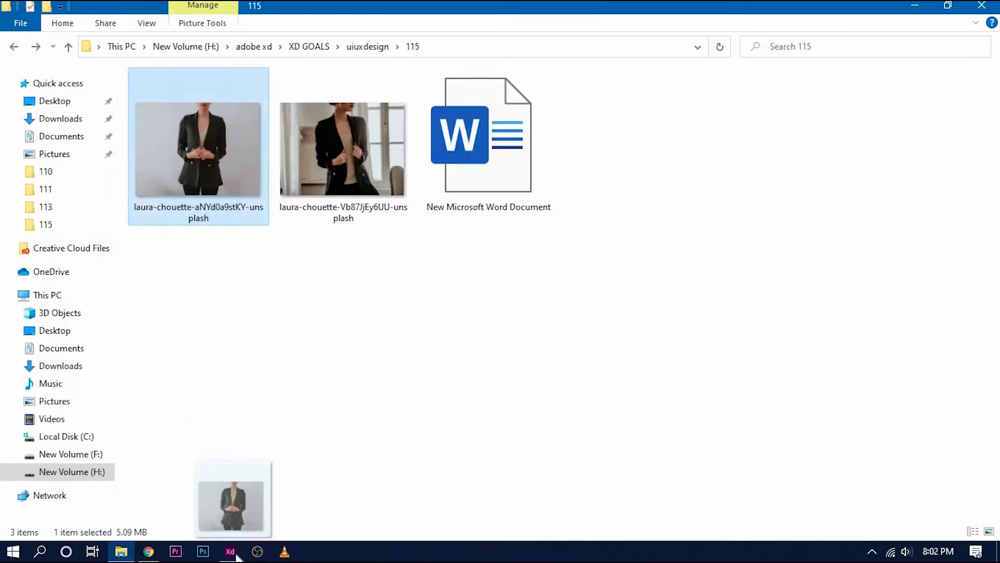
pyautogui.moveTo(235, 501); pyautogui.dragTo(257, 337)
pyautogui.click(305, 498)
pyautogui.doubleClick(267, 337)
pyautogui.click(278, 499)
# Step: Turn off the border of the photo-filled rectangle
pyautogui.click(190, 292)
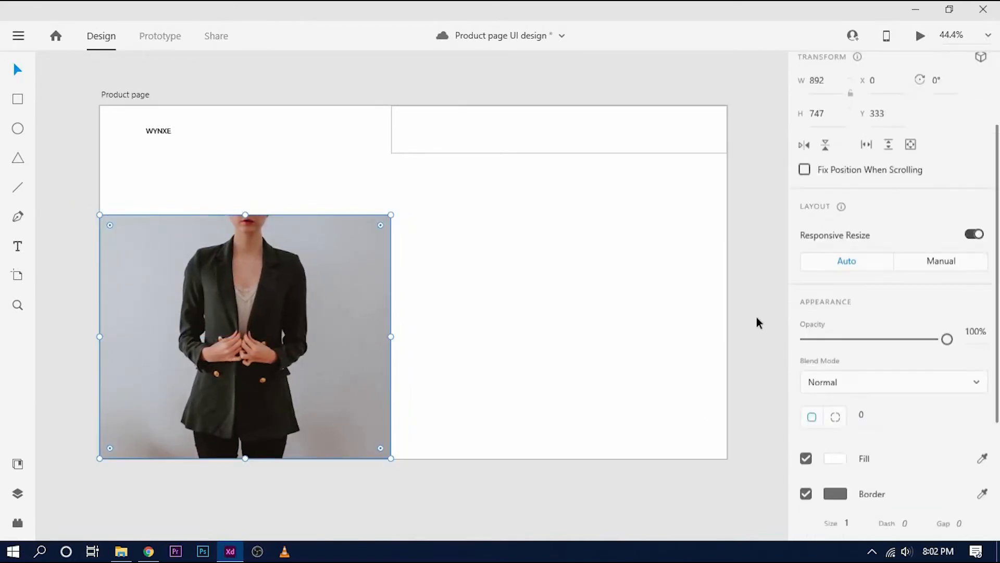
pyautogui.scroll(-4, 813, 313)
pyautogui.click(806, 321)
pyautogui.click(551, 501)
# Step: Sample a skin tone from the blazer photo as the fill of the upper-right rectangle
pyautogui.click(565, 145)
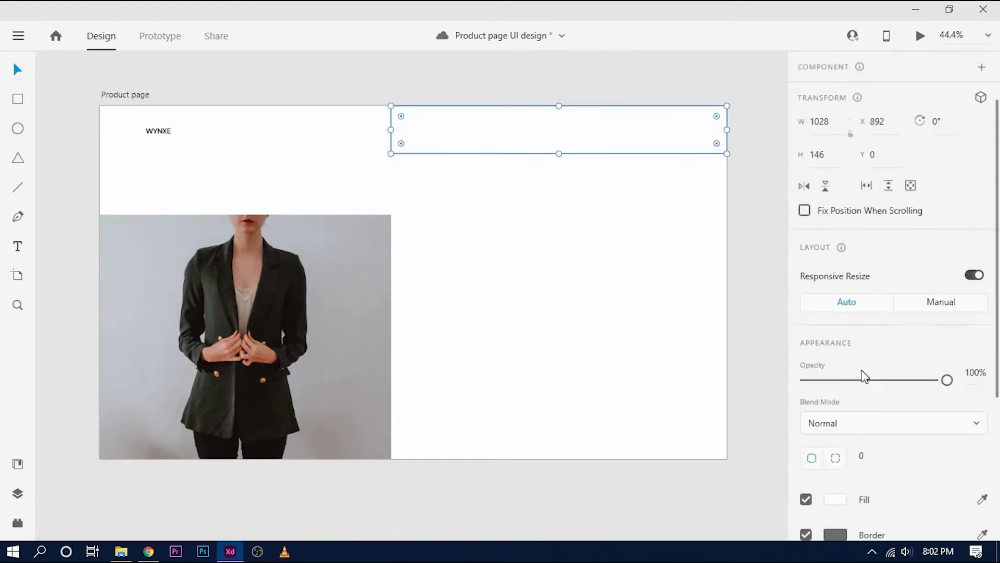
pyautogui.scroll(-5, 855, 312)
pyautogui.click(835, 266)
pyautogui.click(782, 331)
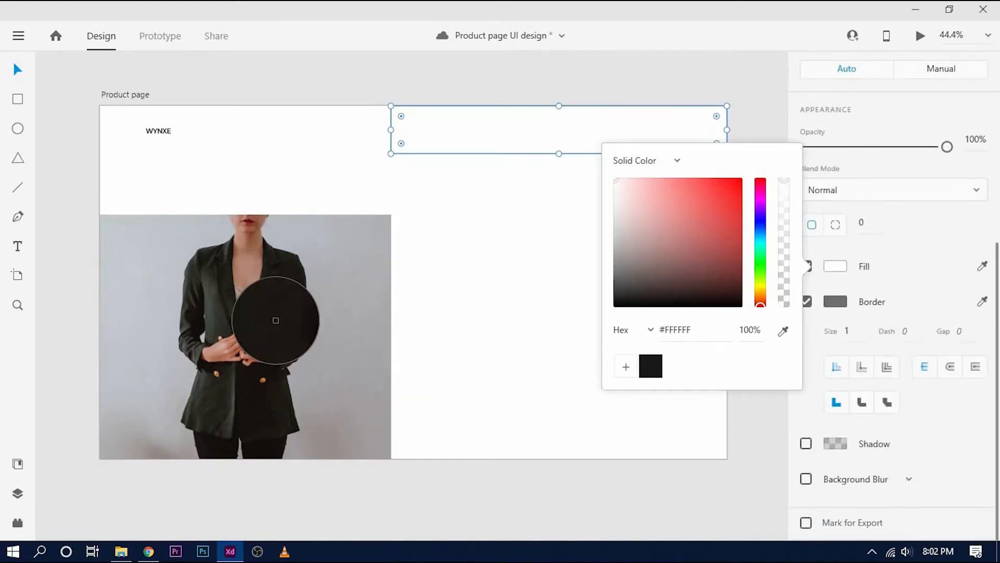
pyautogui.click(245, 317)
# Step: Lighten the upper-right rectangle's fill to #E6C4AF and turn off its border
pyautogui.click(490, 501)
pyautogui.click(551, 140)
pyautogui.scroll(-5, 885, 312)
pyautogui.click(835, 358)
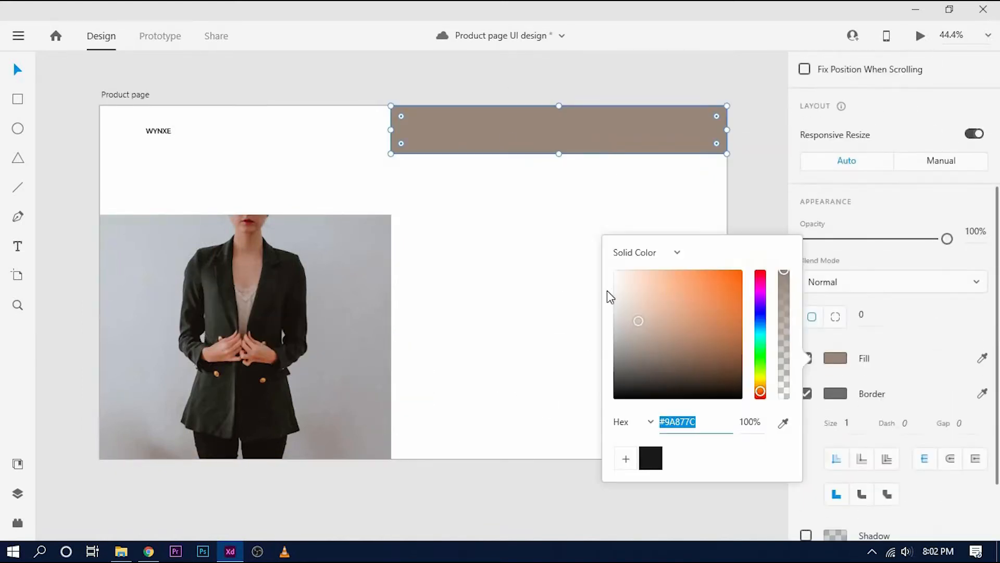
pyautogui.click(644, 301)
pyautogui.moveTo(645, 291); pyautogui.dragTo(645, 284)
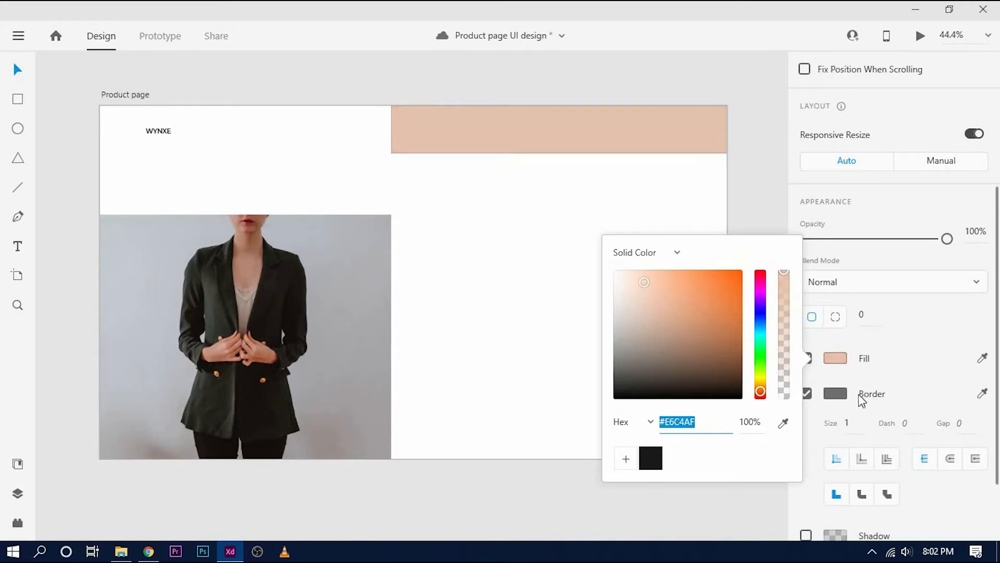
pyautogui.click(907, 405)
pyautogui.click(806, 394)
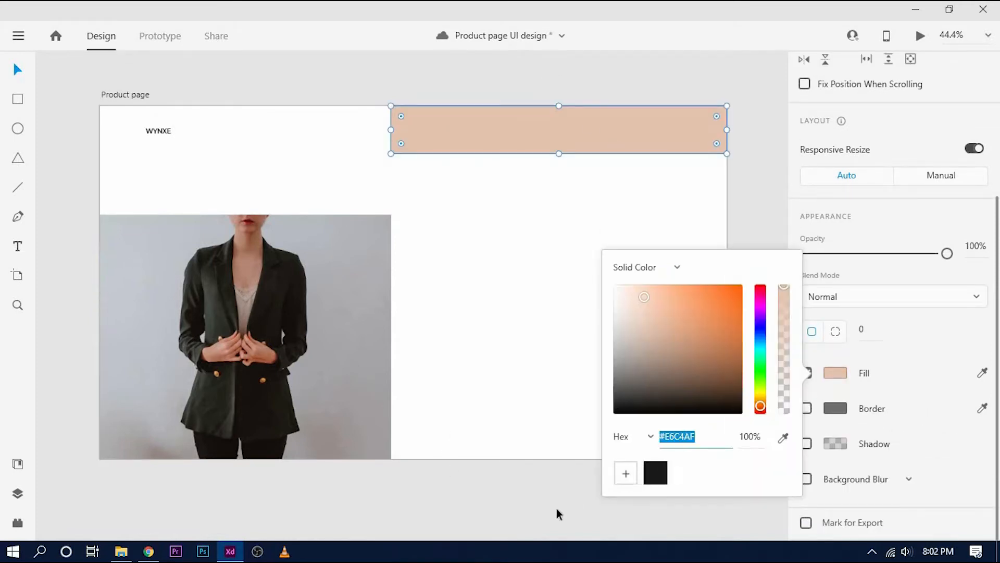
pyautogui.click(540, 136)
pyautogui.scroll(-5, 833, 384)
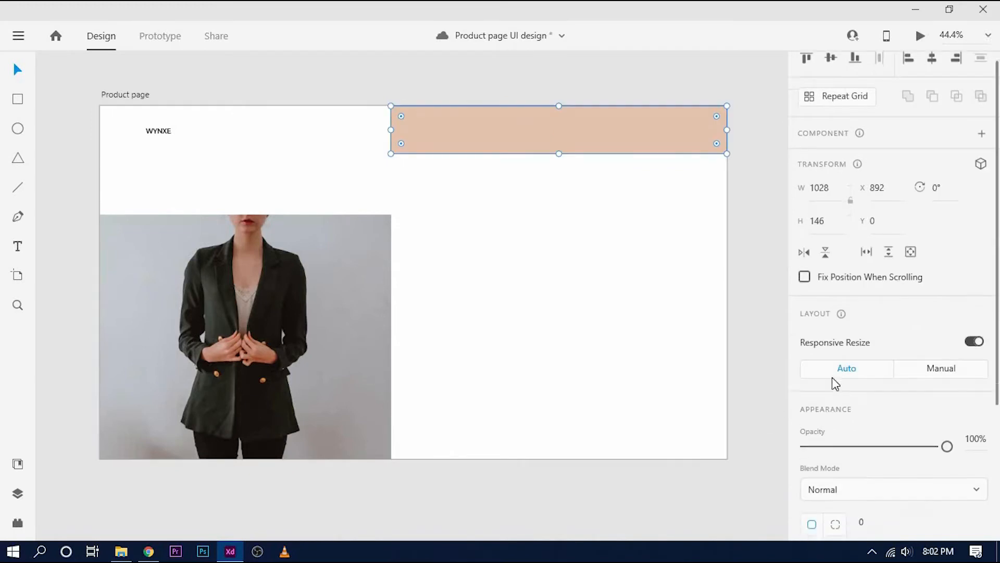
pyautogui.click(835, 372)
pyautogui.click(538, 483)
pyautogui.scroll(-1, 516, 485)
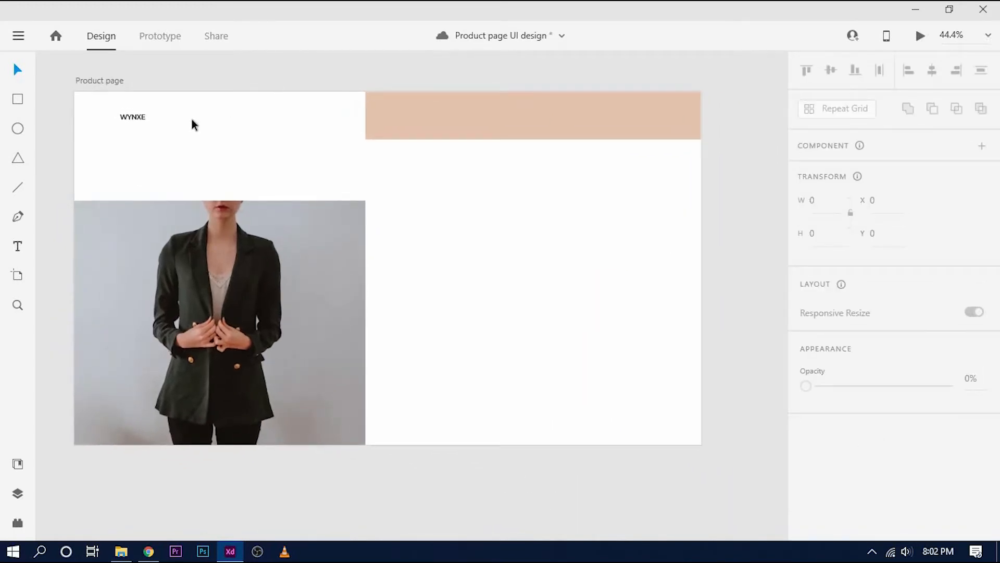
# Step: Find "search" icons with the Icons 4 Design plugin and insert the Feather search icon at size 36
pyautogui.click(18, 524)
pyautogui.click(107, 147)
pyautogui.write('sa')
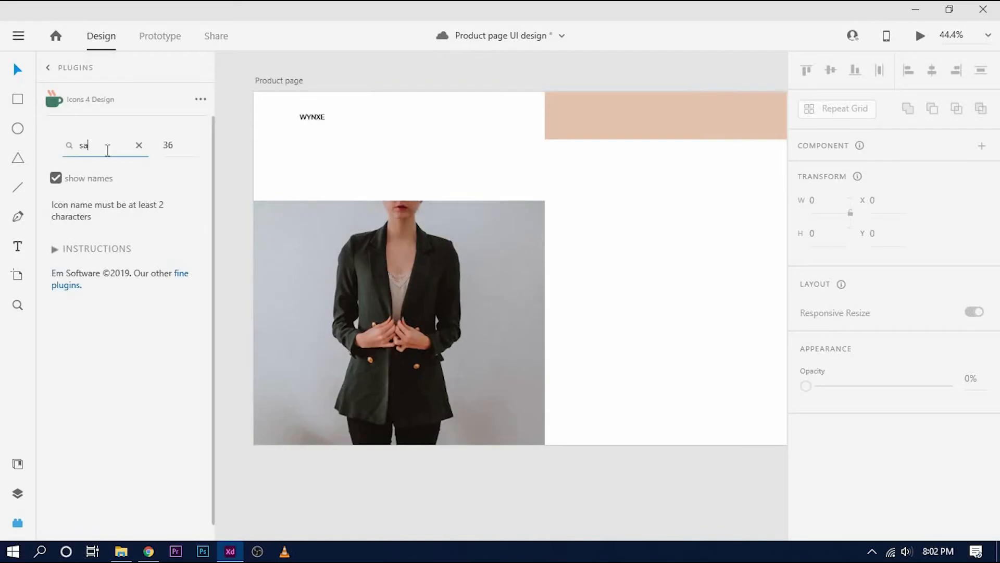
pyautogui.press('BackSpace')
pyautogui.write('earch')
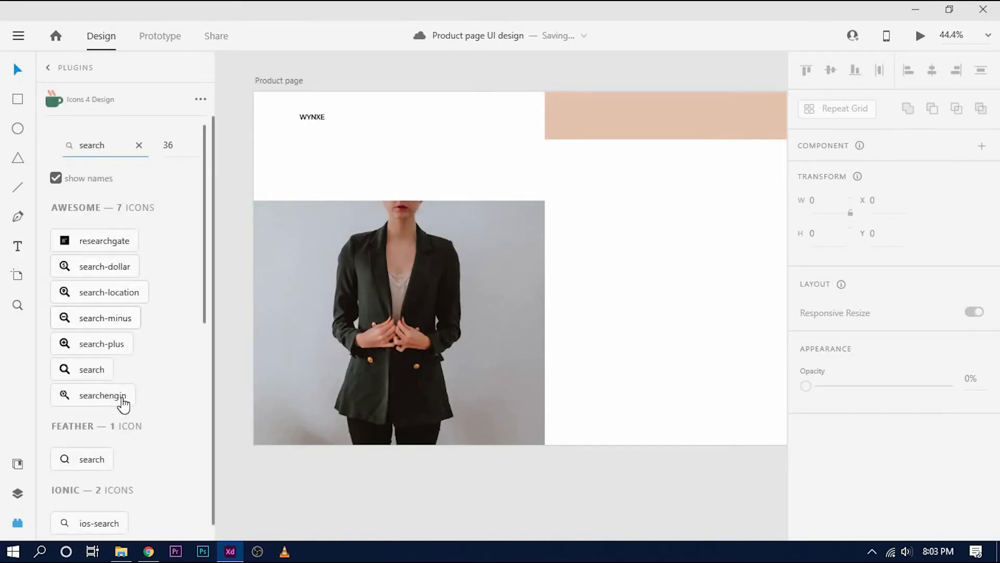
pyautogui.scroll(-3, 112, 412)
pyautogui.click(107, 343)
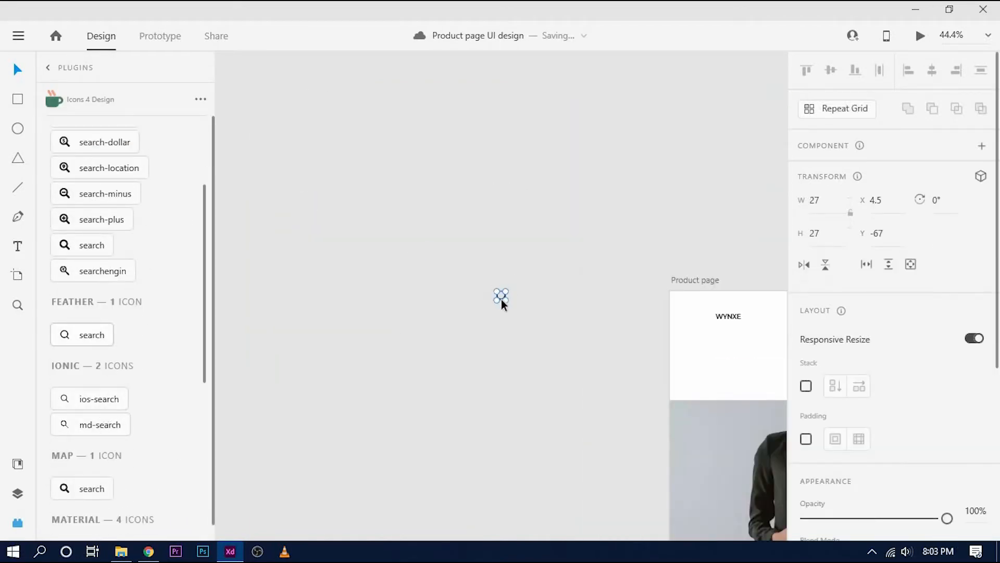
# Step: Move the search icon onto the artboard's white header area, level with the WYNXE logo and near the coloured block
pyautogui.moveTo(994, 298); pyautogui.dragTo(723, 350)
pyautogui.scroll(-3, 723, 351)
pyautogui.moveTo(723, 354); pyautogui.dragTo(614, 273)
pyautogui.scroll(3, 614, 272)
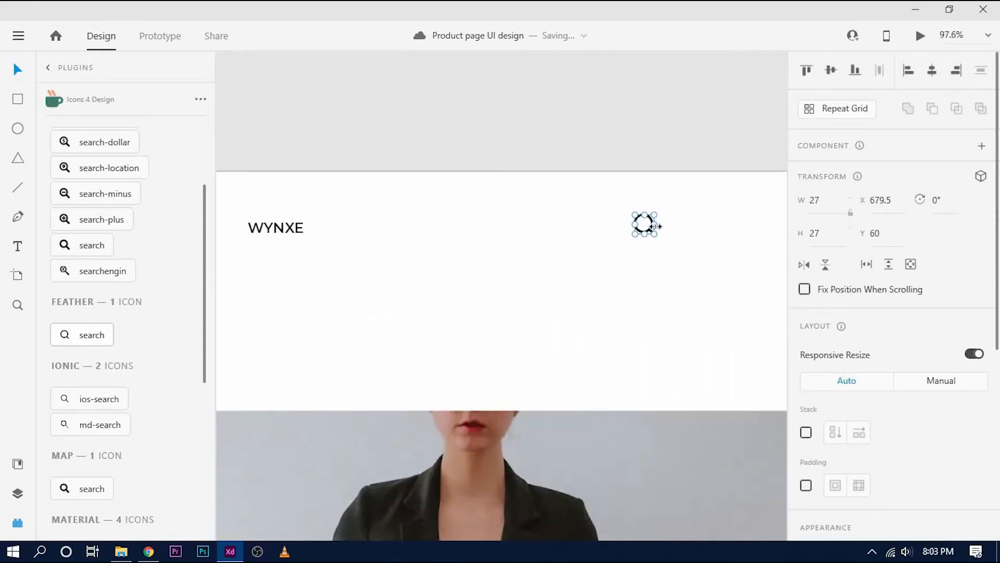
pyautogui.moveTo(648, 230); pyautogui.dragTo(685, 205)
# Step: Change the search icon's border colour to the saved near-black swatch
pyautogui.click(18, 523)
pyautogui.scroll(-5, 839, 461)
pyautogui.click(835, 464)
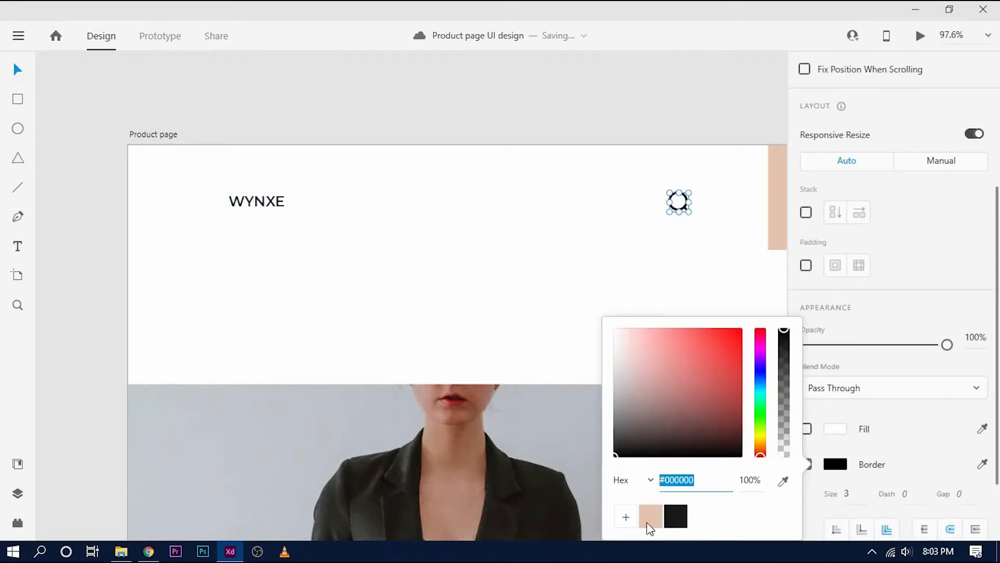
pyautogui.click(675, 515)
pyautogui.click(627, 99)
pyautogui.moveTo(627, 98); pyautogui.dragTo(481, 67)
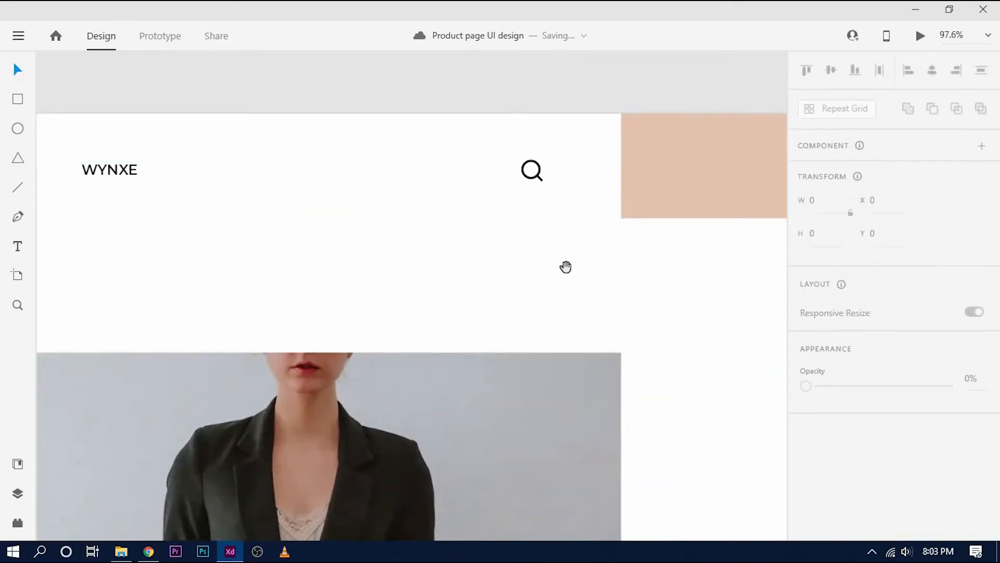
# Step: Duplicate the WYNXE text onto the coloured header block and bring the copy in front of it, level with the logo
pyautogui.moveTo(565, 265); pyautogui.dragTo(471, 265)
pyautogui.moveTo(44, 178); pyautogui.dragTo(596, 162)
pyautogui.rightClick(596, 162)
pyautogui.moveTo(755, 442)
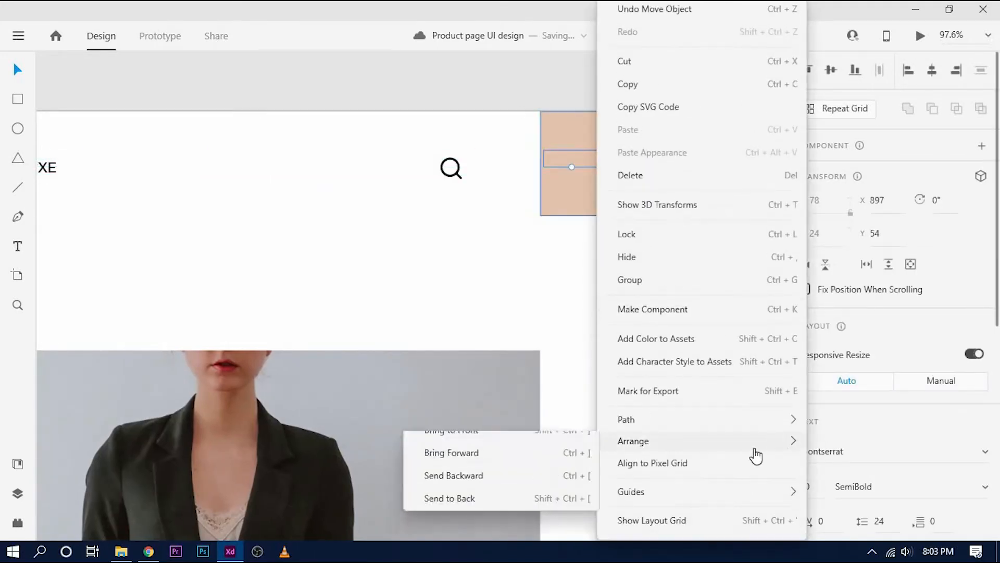
pyautogui.click(534, 449)
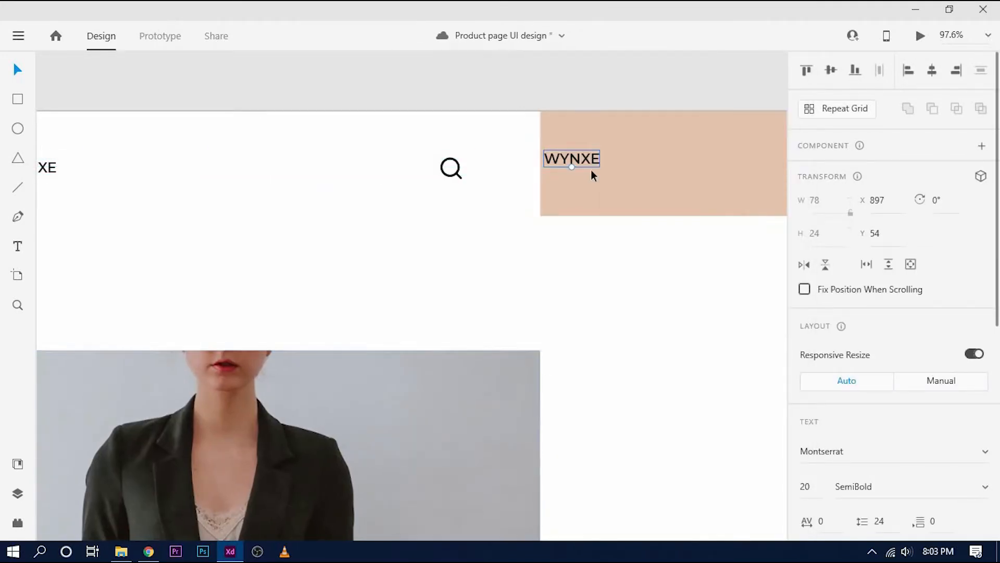
pyautogui.moveTo(592, 170); pyautogui.dragTo(637, 179)
# Step: Change the copied text to MEN with font size 18 and character spacing 5
pyautogui.write('18')
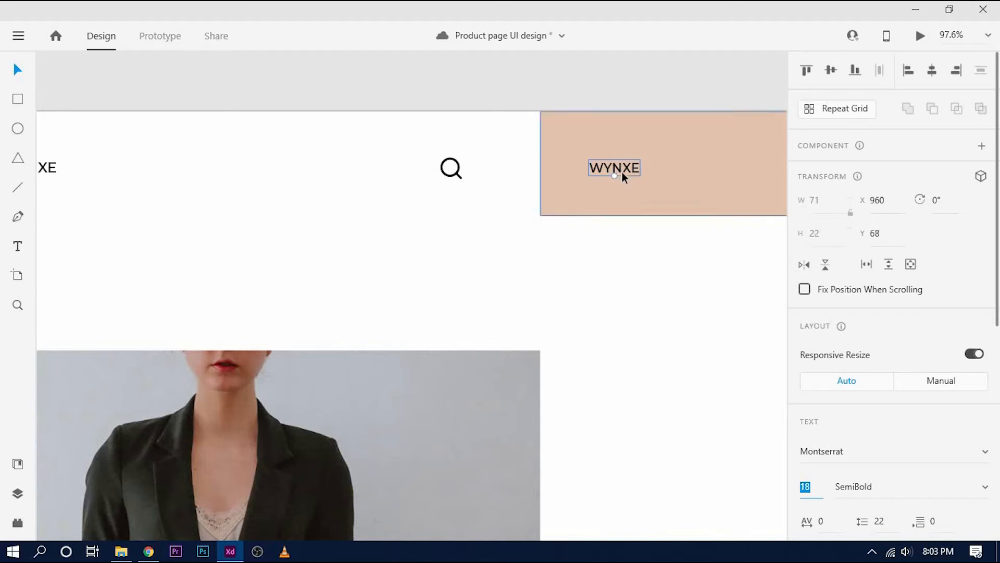
pyautogui.doubleClick(622, 172)
pyautogui.write('MEN')
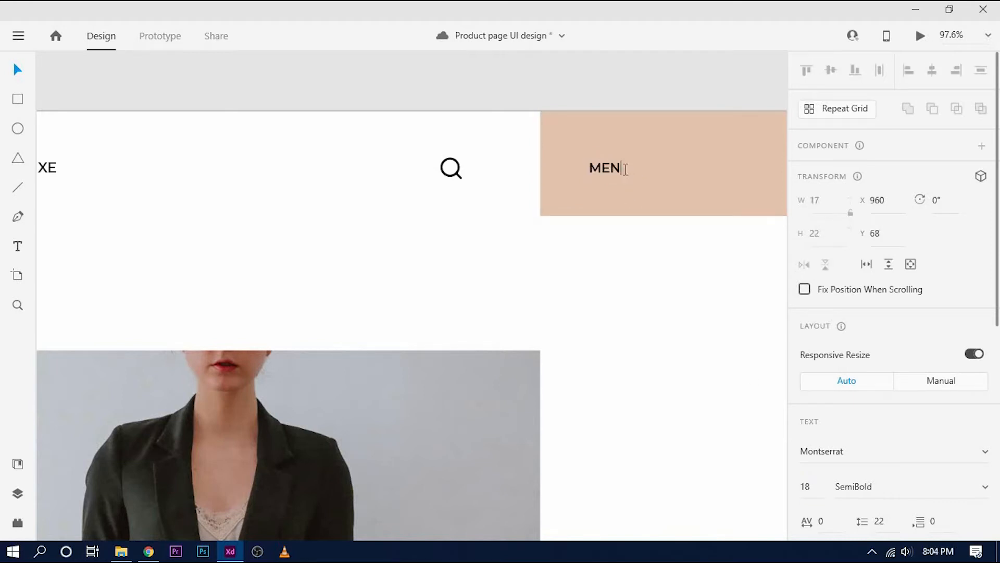
pyautogui.press('Escape')
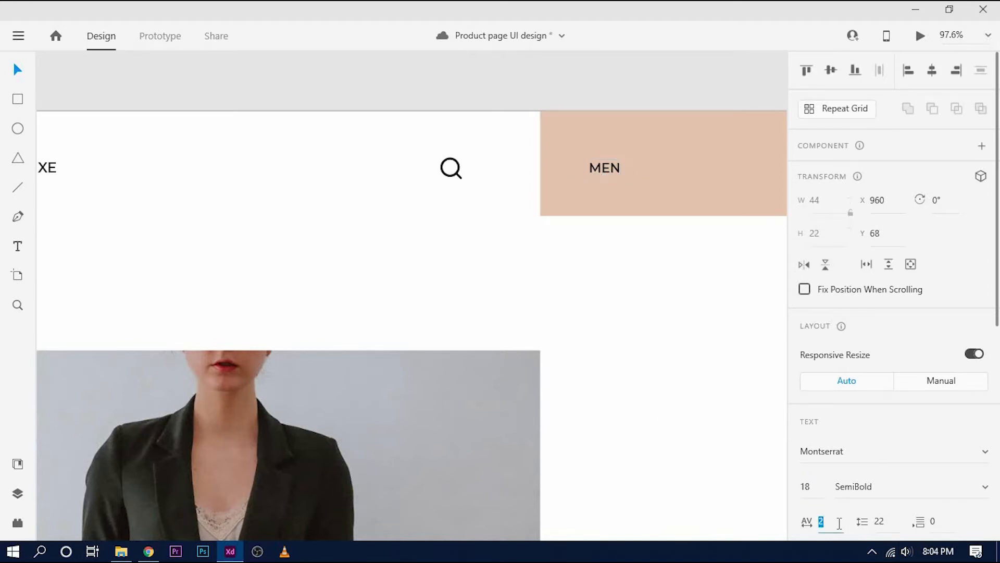
pyautogui.click(617, 271)
# Step: Duplicate the MEN link to its right and change the copy's text to WOMEN
pyautogui.hscroll(3, 526, 166)
pyautogui.moveTo(524, 165); pyautogui.dragTo(633, 167)
pyautogui.doubleClick(633, 166)
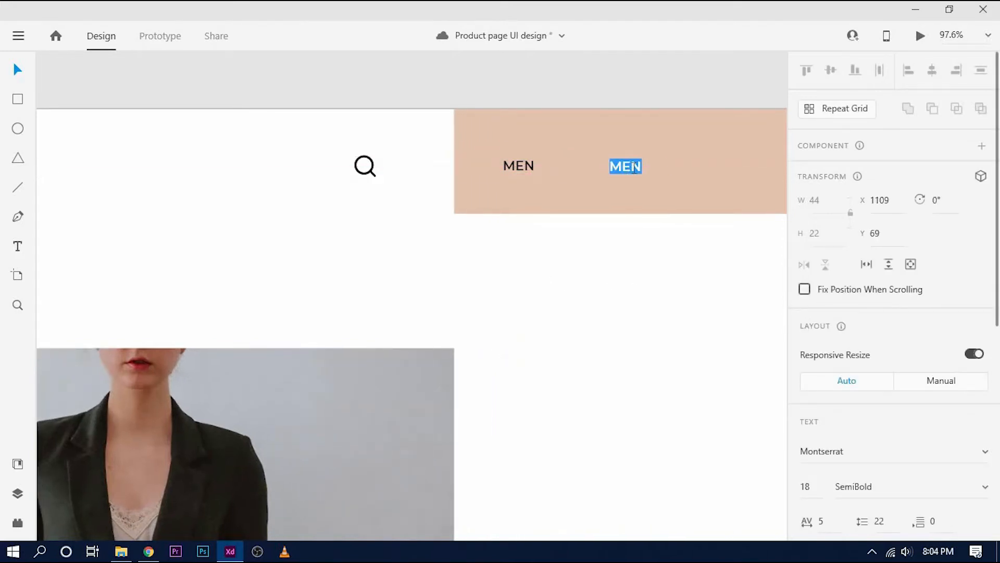
pyautogui.write('WOMEN')
pyautogui.press('Escape')
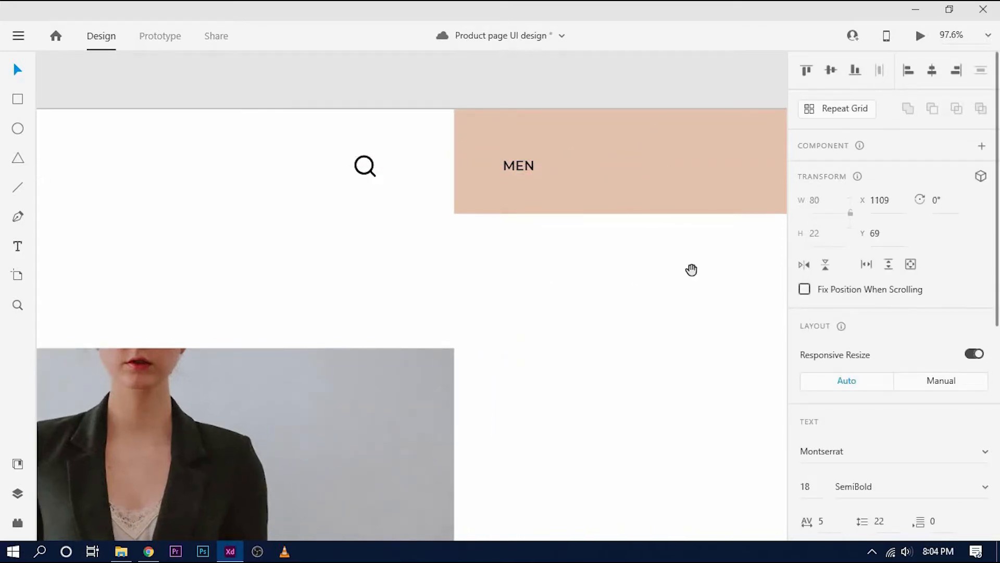
# Step: Duplicate the WOMEN link to its right and change the copy's text to TRENDS
pyautogui.moveTo(691, 268); pyautogui.dragTo(511, 283)
pyautogui.moveTo(474, 179); pyautogui.dragTo(581, 178)
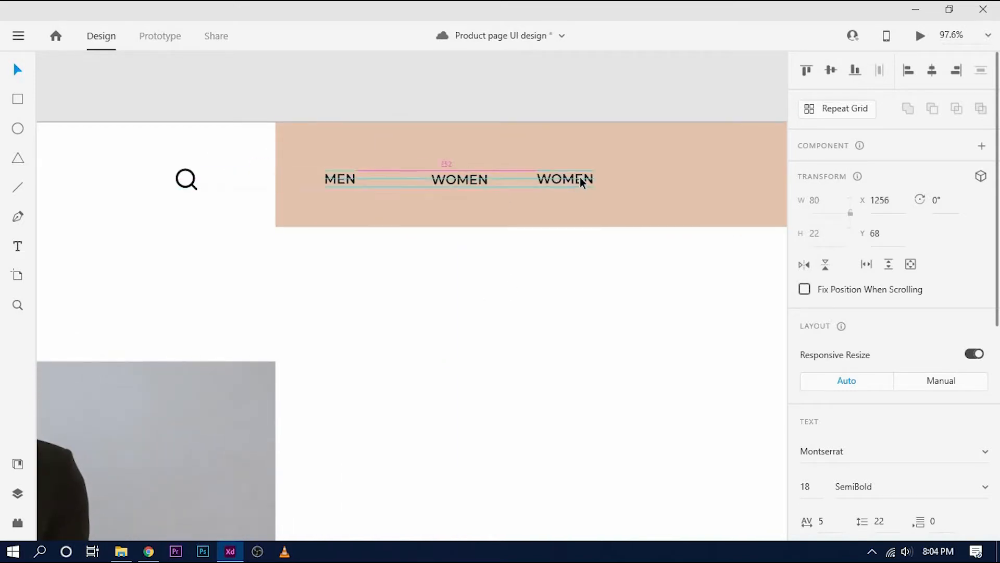
pyautogui.doubleClick(581, 179)
pyautogui.write('TRENDA')
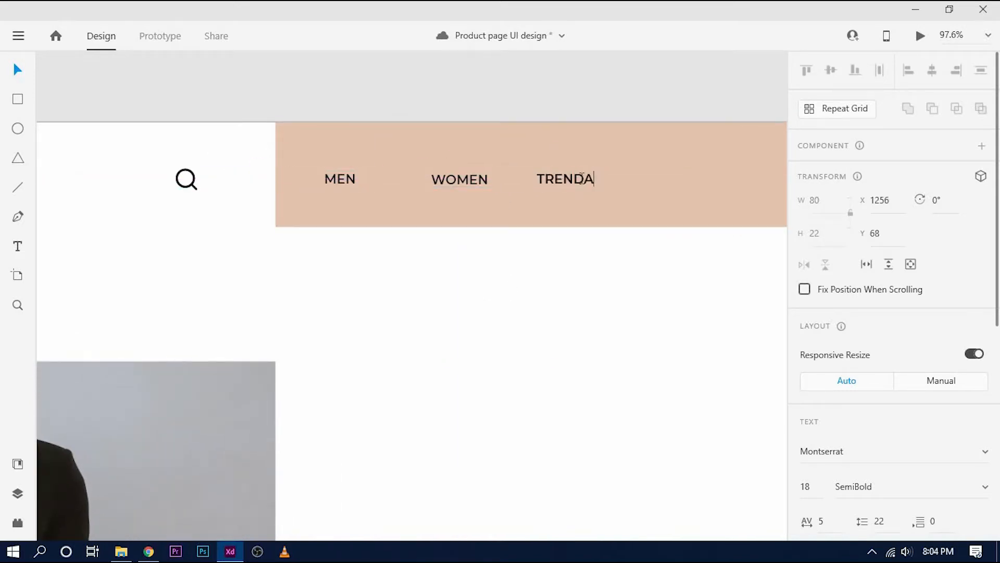
pyautogui.press('BackSpace')
pyautogui.write('S')
pyautogui.press('Escape')
# Step: Duplicate the TRENDS link to its right and change the copy's text to CONTACT
pyautogui.moveTo(614, 319); pyautogui.dragTo(494, 332)
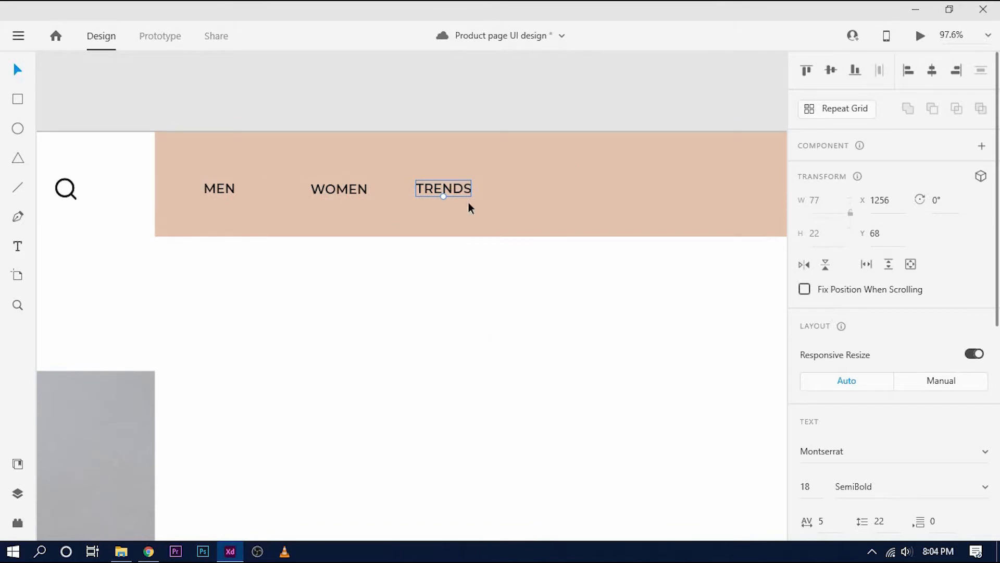
pyautogui.moveTo(461, 190); pyautogui.dragTo(553, 190)
pyautogui.doubleClick(552, 189)
pyautogui.write('CO')
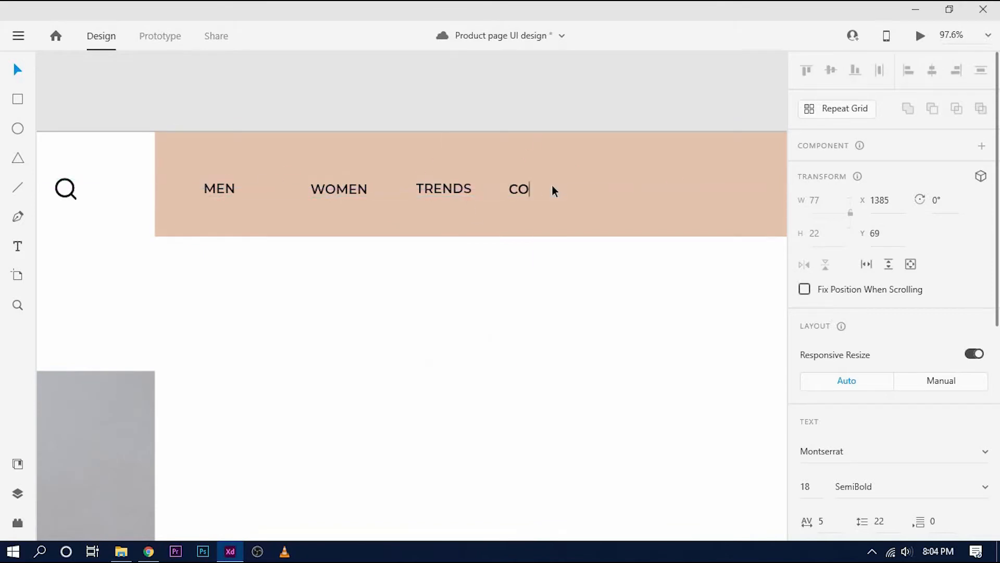
pyautogui.write('NTACT')
pyautogui.press('Escape')
# Step: Find "cart" icons with the Icons 4 Design plugin and insert the Feather shopping-cart icon at size 36
pyautogui.hscroll(3, 427, 329)
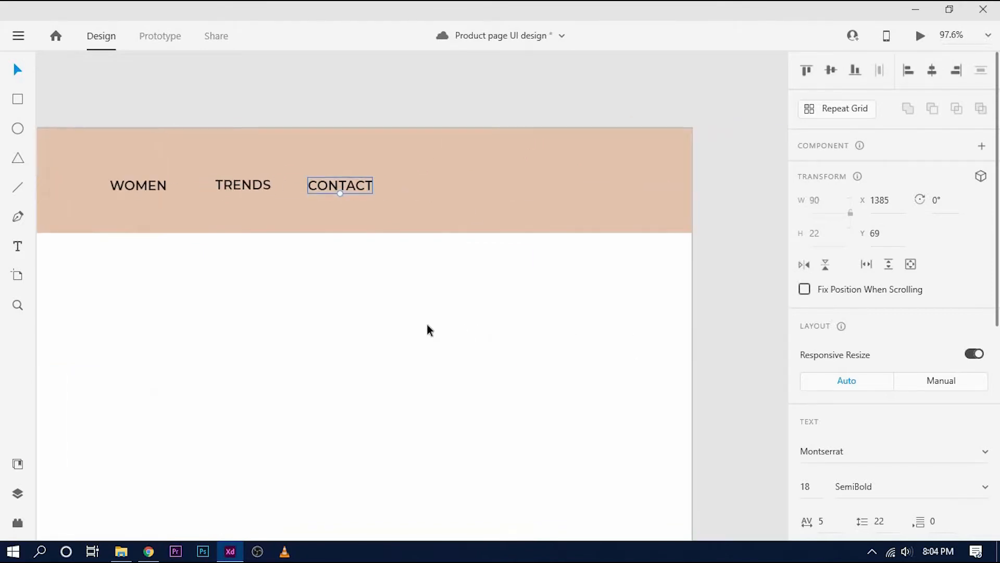
pyautogui.click(18, 523)
pyautogui.write('cart')
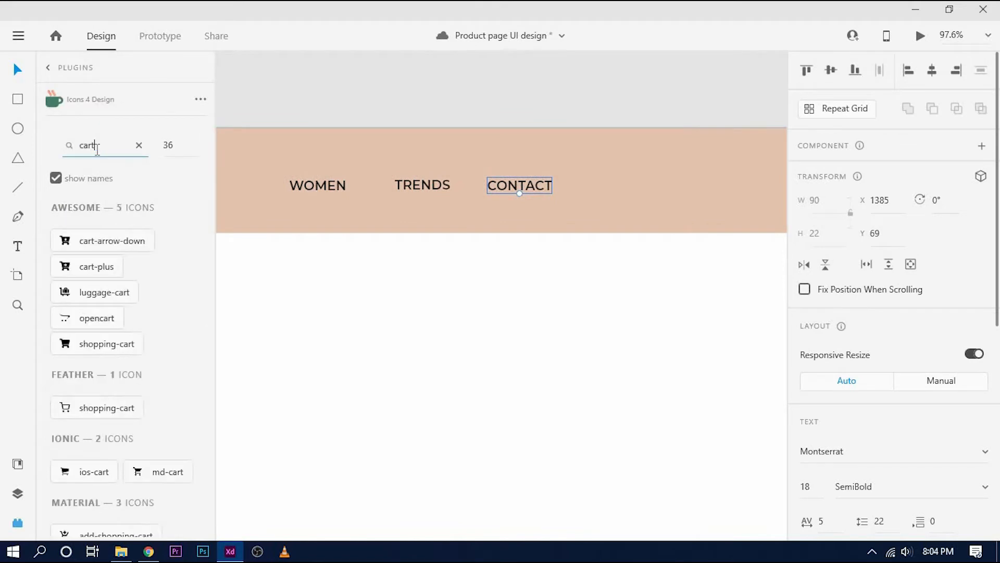
pyautogui.click(120, 420)
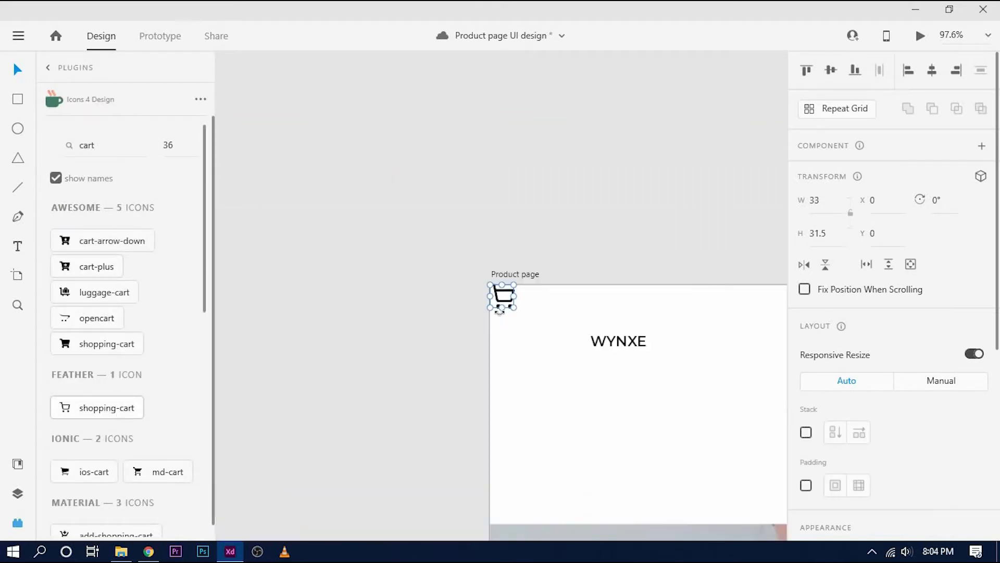
# Step: Give the cart icon the saved near-black border colour and place it near the coloured header block's right end
pyautogui.scroll(-5, 855, 442)
pyautogui.click(835, 372)
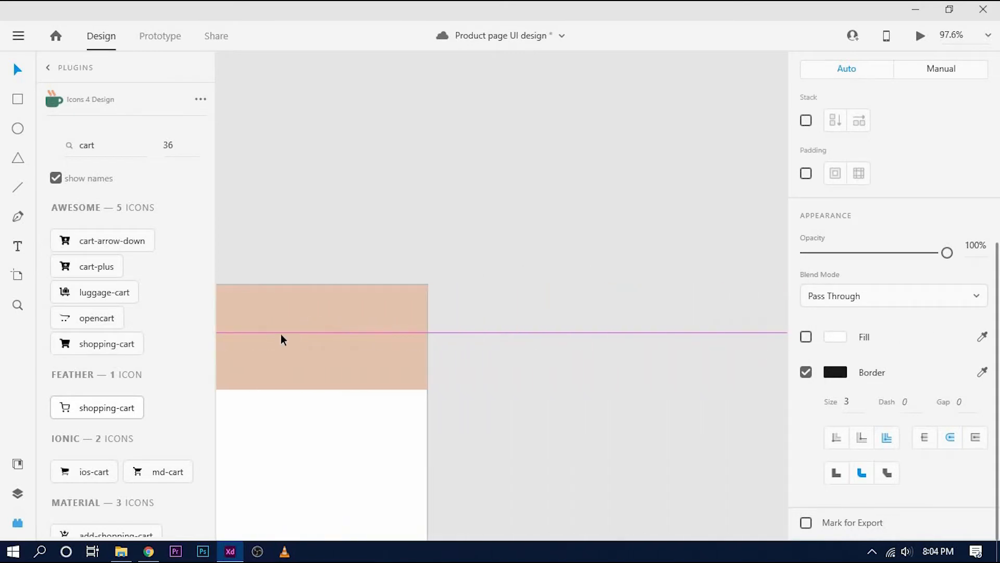
pyautogui.moveTo(281, 337); pyautogui.dragTo(355, 342)
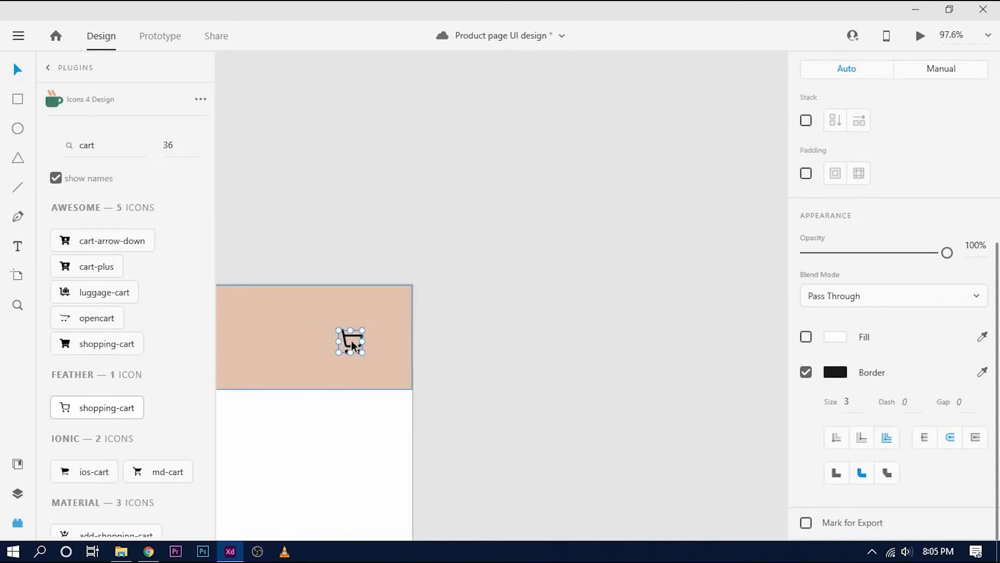
pyautogui.scroll(-2, 349, 334)
pyautogui.moveTo(356, 269); pyautogui.dragTo(714, 188)
pyautogui.moveTo(604, 305); pyautogui.dragTo(608, 267)
pyautogui.scroll(-3, 477, 293)
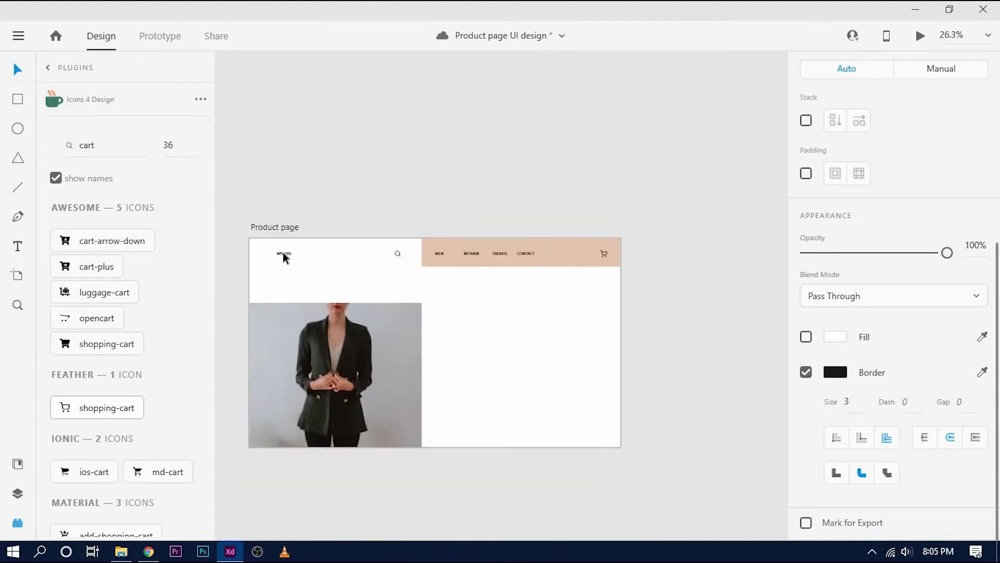
# Step: Turn on the layout grid for the Product page artboard
pyautogui.moveTo(284, 256); pyautogui.dragTo(296, 250)
pyautogui.click(296, 249)
pyautogui.press('alt')
pyautogui.click(287, 221)
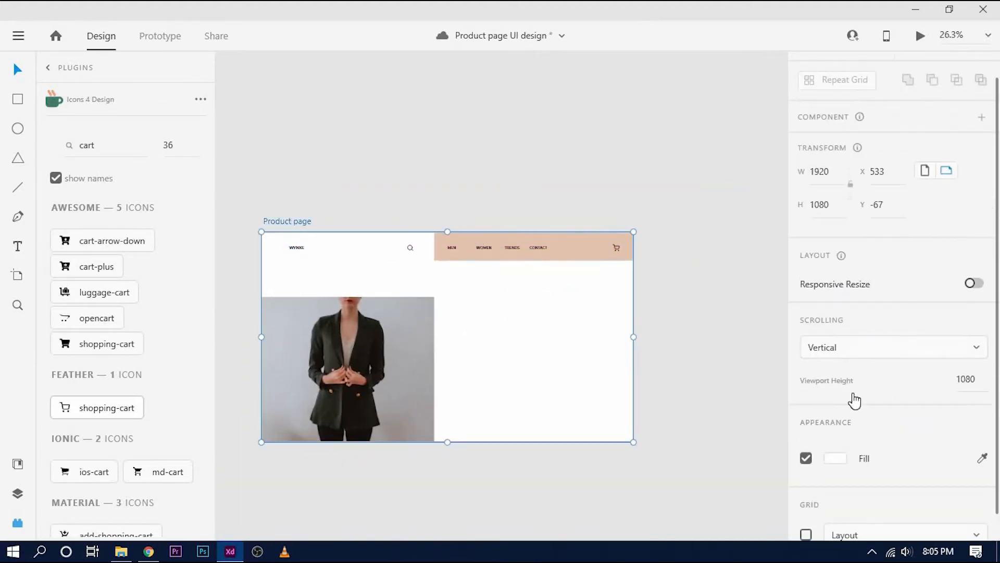
pyautogui.scroll(-1, 853, 400)
pyautogui.click(806, 504)
# Step: Move the cart icon left so it lines up with the right edge of the last grid column
pyautogui.scroll(3, 570, 301)
pyautogui.scroll(2, 659, 217)
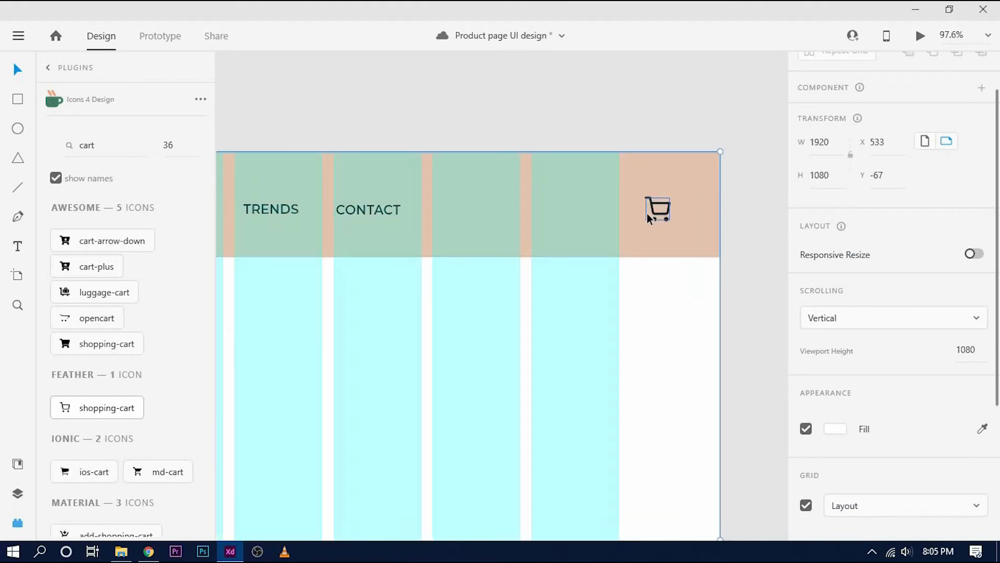
pyautogui.moveTo(647, 214); pyautogui.dragTo(616, 217)
pyautogui.moveTo(480, 318); pyautogui.dragTo(609, 284)
pyautogui.scroll(-1, 609, 284)
pyautogui.moveTo(523, 303); pyautogui.dragTo(560, 290)
pyautogui.scroll(-1, 561, 290)
pyautogui.hotkey('ctrl', '0')
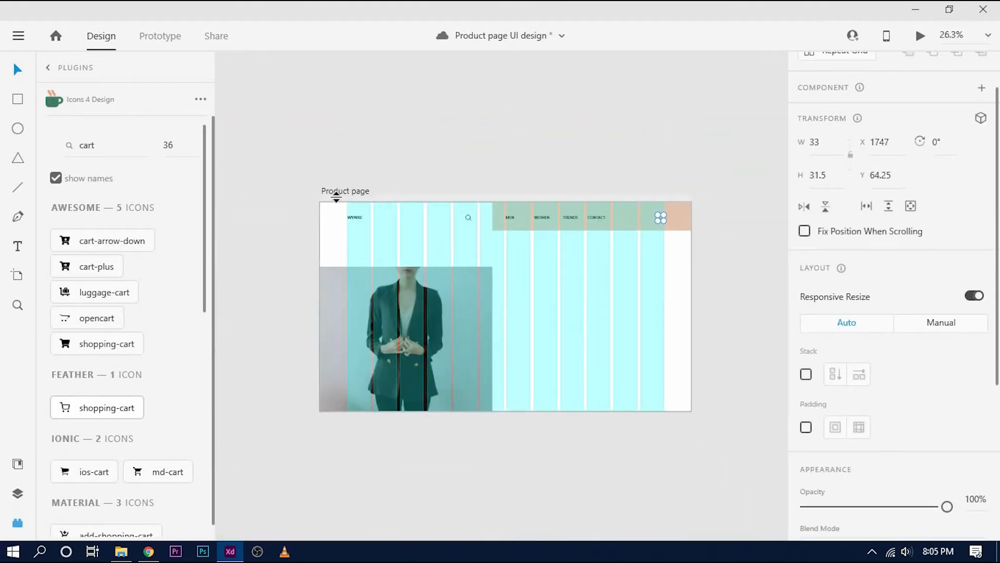
# Step: Turn off the layout grid for the Product page artboard
pyautogui.click(336, 192)
pyautogui.scroll(-4, 805, 297)
pyautogui.click(806, 297)
pyautogui.scroll(4, 542, 226)
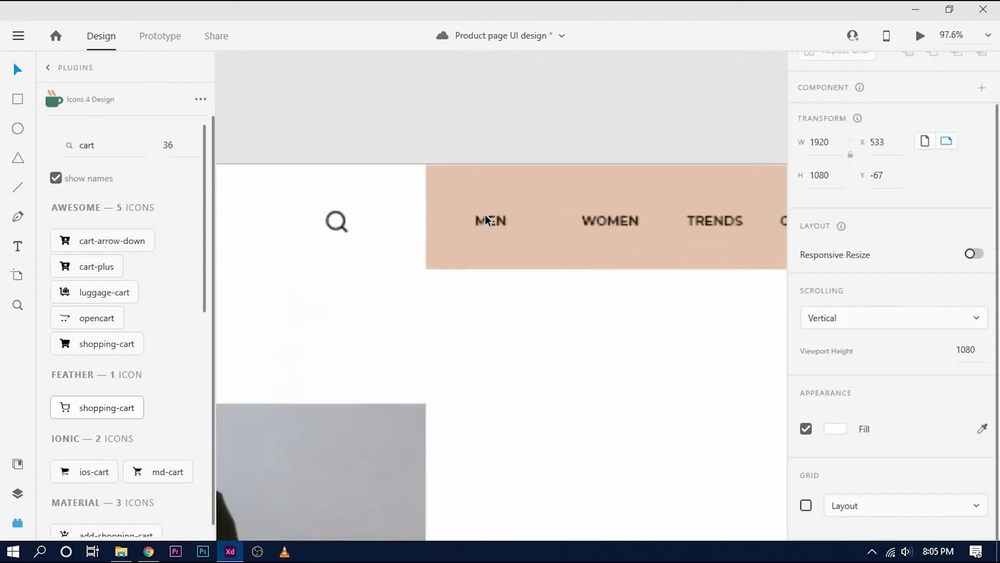
# Step: Spread the MEN, WOMEN, TRENDS and CONTACT links further apart across the coloured header block
pyautogui.click(517, 222)
pyautogui.moveTo(545, 307); pyautogui.dragTo(418, 304)
pyautogui.moveTo(718, 219); pyautogui.dragTo(746, 223)
pyautogui.scroll(-4, 643, 363)
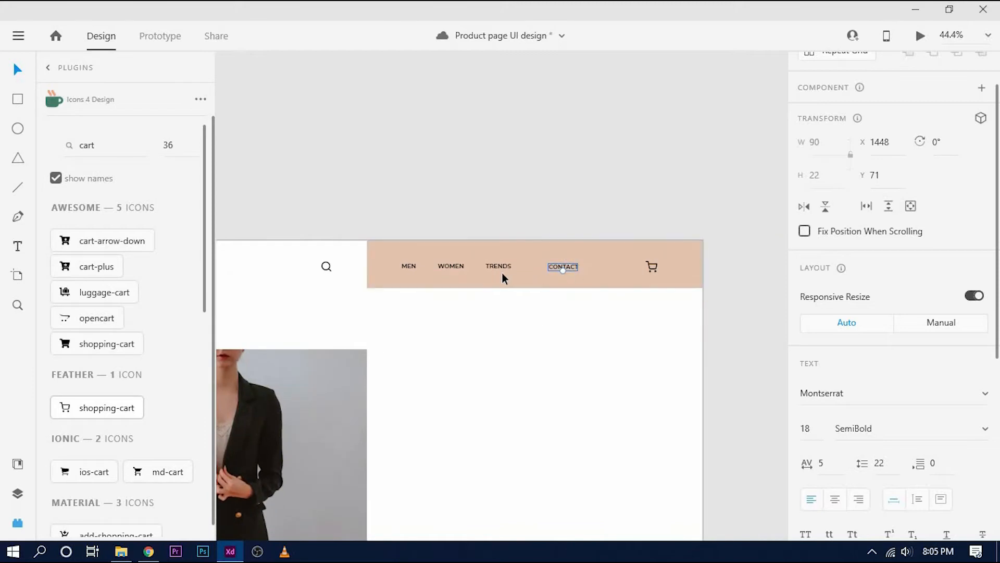
pyautogui.moveTo(572, 267); pyautogui.dragTo(593, 268)
pyautogui.moveTo(507, 265); pyautogui.dragTo(538, 264)
pyautogui.moveTo(453, 267); pyautogui.dragTo(429, 267)
# Step: Shift the four navigation links right, moving MEN back left and the last links further right to widen the gaps
pyautogui.keyDown('shift'); pyautogui.click(476, 267); pyautogui.keyUp('shift')
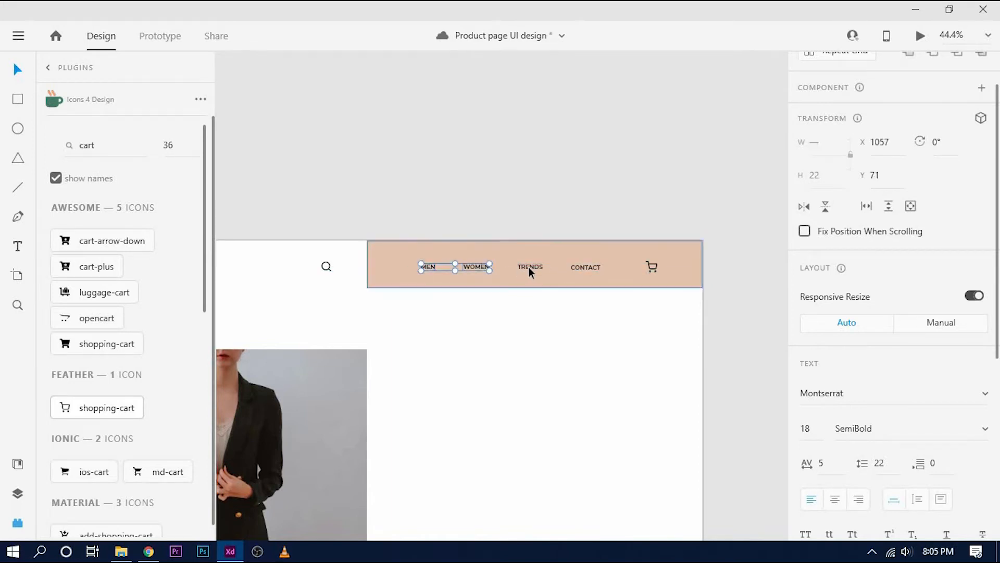
pyautogui.keyDown('shift'); pyautogui.click(530, 267); pyautogui.keyUp('shift')
pyautogui.keyDown('shift'); pyautogui.click(580, 267); pyautogui.keyUp('shift')
pyautogui.moveTo(580, 267); pyautogui.dragTo(594, 268)
pyautogui.click(591, 270)
pyautogui.moveTo(435, 267); pyautogui.dragTo(422, 268)
pyautogui.moveTo(537, 268); pyautogui.dragTo(607, 265)
pyautogui.click(602, 265)
# Step: Even out the gaps between the four navigation links and reposition them as a set in the header block
pyautogui.moveTo(478, 266)
pyautogui.mouseDown()
pyautogui.moveTo(494, 269)
pyautogui.moveTo(449, 266)
pyautogui.moveTo(462, 267)
pyautogui.mouseUp()
pyautogui.keyDown('shift'); pyautogui.click(499, 268); pyautogui.keyUp('shift')
pyautogui.keyDown('shift'); pyautogui.click(552, 268); pyautogui.keyUp('shift')
pyautogui.keyDown('shift'); pyautogui.click(607, 266); pyautogui.keyUp('shift')
pyautogui.moveTo(608, 266); pyautogui.dragTo(603, 266)
pyautogui.moveTo(452, 269); pyautogui.dragTo(427, 267)
# Step: Group the four navigation links and align the group to the vertical middle of the coloured header block
pyautogui.rightClick(427, 267)
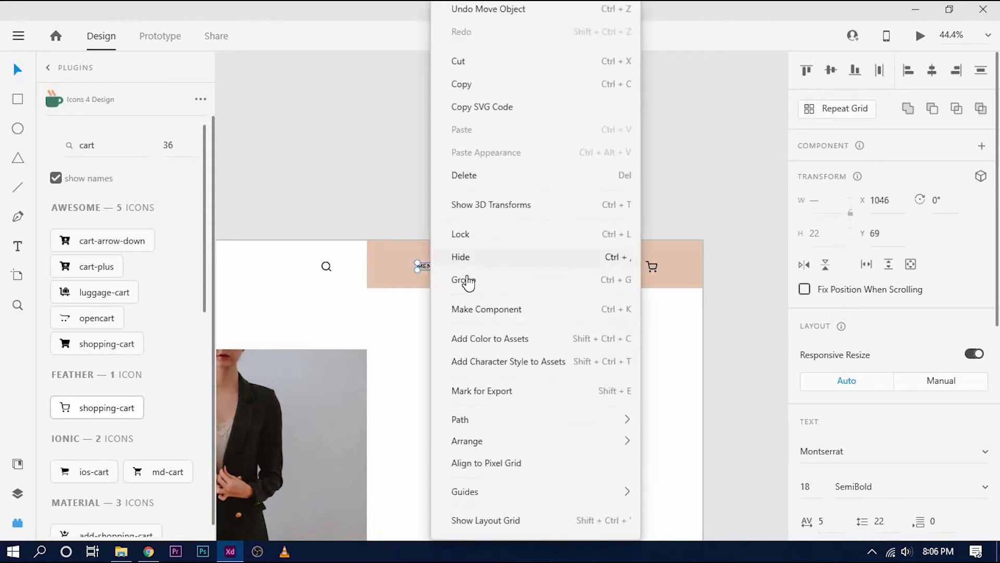
pyautogui.click(465, 280)
pyautogui.click(558, 232)
pyautogui.click(557, 255)
pyautogui.keyDown('shift'); pyautogui.click(573, 266); pyautogui.keyUp('shift')
pyautogui.click(829, 73)
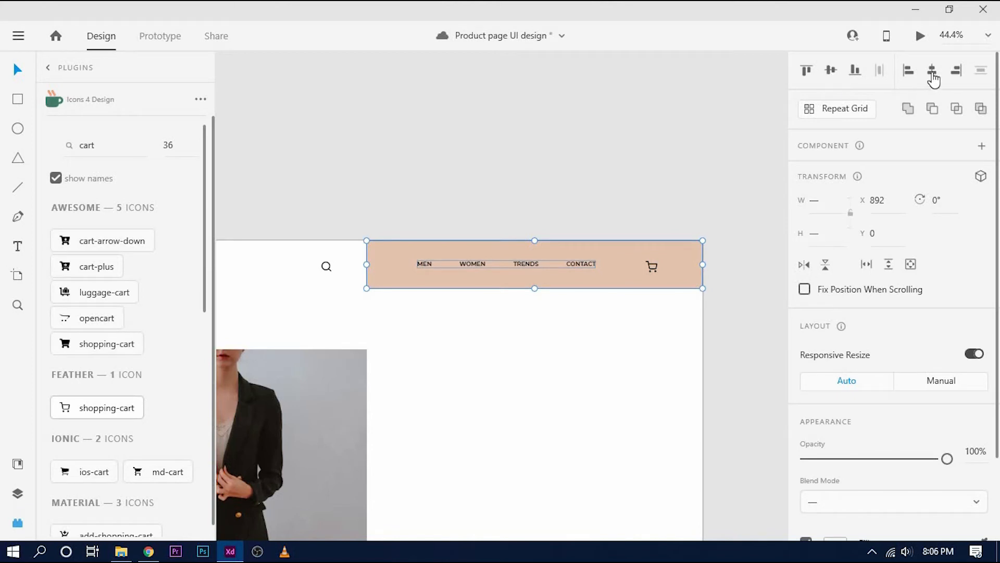
pyautogui.click(933, 73)
pyautogui.click(451, 214)
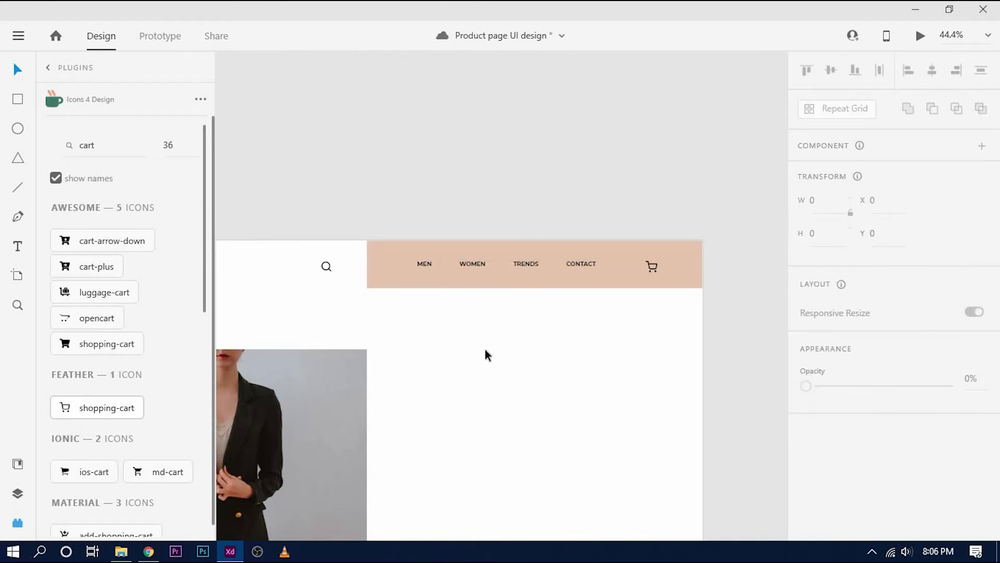
# Step: Ungroup the four navigation links
pyautogui.scroll(-4, 573, 292)
pyautogui.scroll(5, 559, 208)
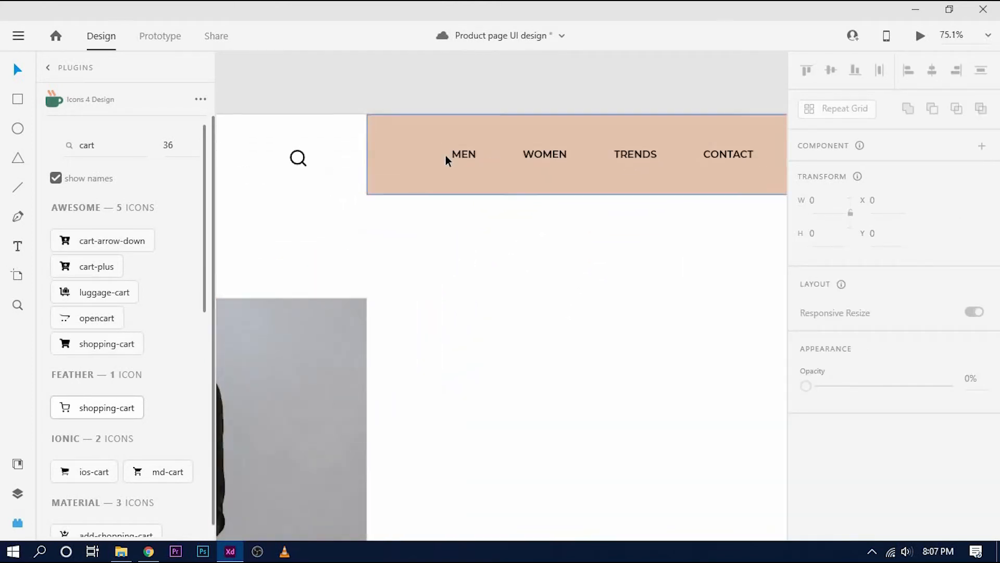
pyautogui.click(454, 157)
pyautogui.rightClick(552, 234)
pyautogui.click(598, 303)
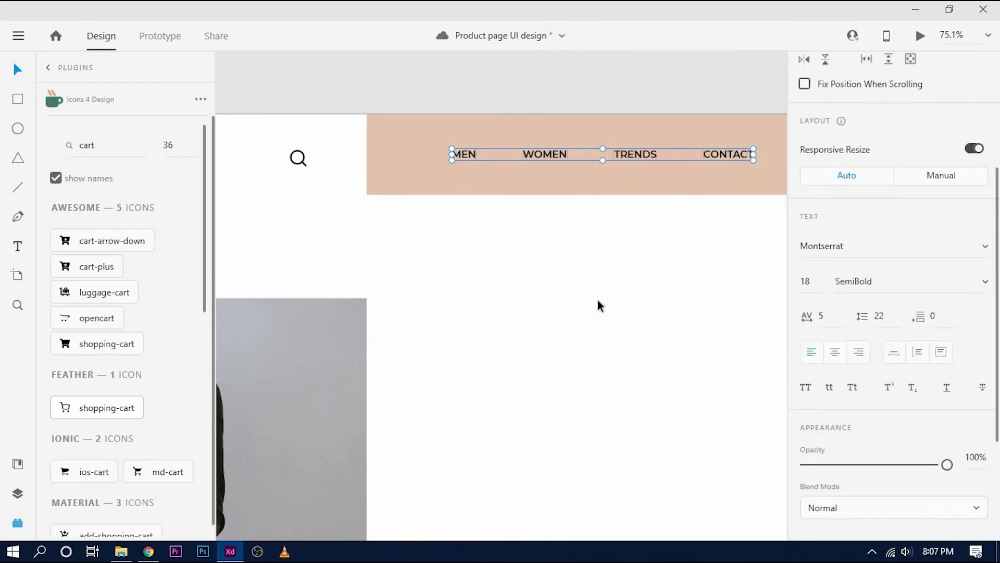
# Step: Set the font weight of the MEN, WOMEN, TRENDS and CONTACT links to Regular
pyautogui.scroll(-2, 598, 303)
pyautogui.moveTo(556, 218); pyautogui.dragTo(504, 214)
pyautogui.scroll(3, 505, 213)
pyautogui.click(342, 201)
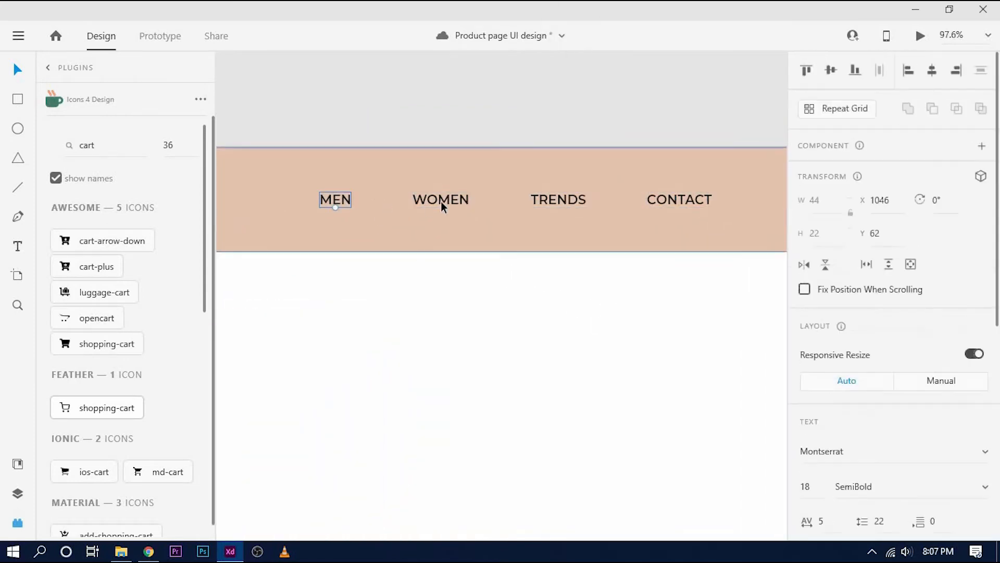
pyautogui.keyDown('shift'); pyautogui.click(442, 204); pyautogui.keyUp('shift')
pyautogui.keyDown('shift'); pyautogui.click(553, 202); pyautogui.keyUp('shift')
pyautogui.keyDown('shift'); pyautogui.click(656, 203); pyautogui.keyUp('shift')
pyautogui.click(890, 486)
pyautogui.press('Up')
pyautogui.press('Up')
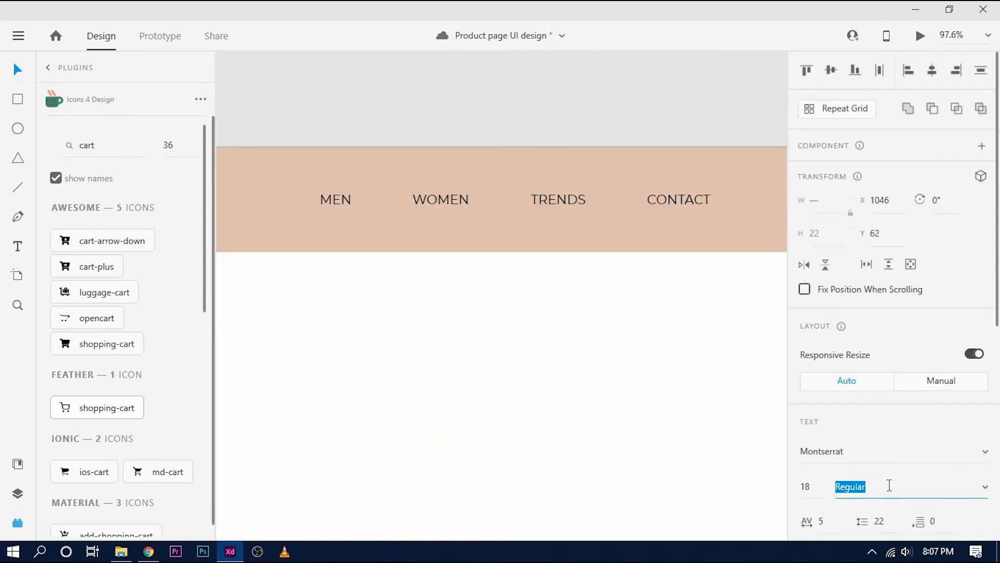
pyautogui.click(614, 388)
# Step: Set the font weight of the MEN, WOMEN, TRENDS and CONTACT links to Medium
pyautogui.scroll(-3, 612, 383)
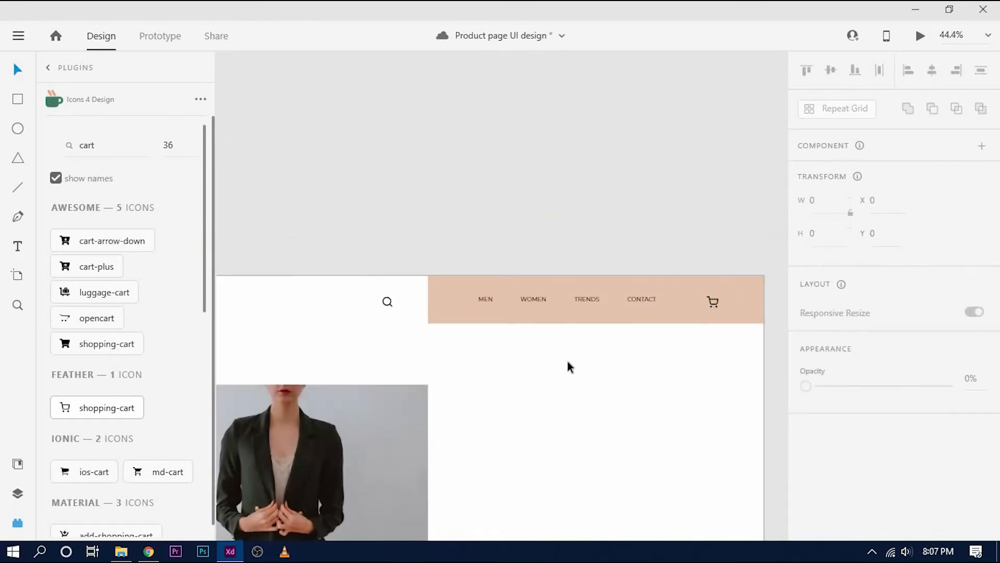
pyautogui.scroll(3, 568, 364)
pyautogui.click(389, 221)
pyautogui.keyDown('shift'); pyautogui.click(497, 225); pyautogui.keyUp('shift')
pyautogui.keyDown('shift'); pyautogui.click(611, 223); pyautogui.keyUp('shift')
pyautogui.keyDown('shift'); pyautogui.click(724, 225); pyautogui.keyUp('shift')
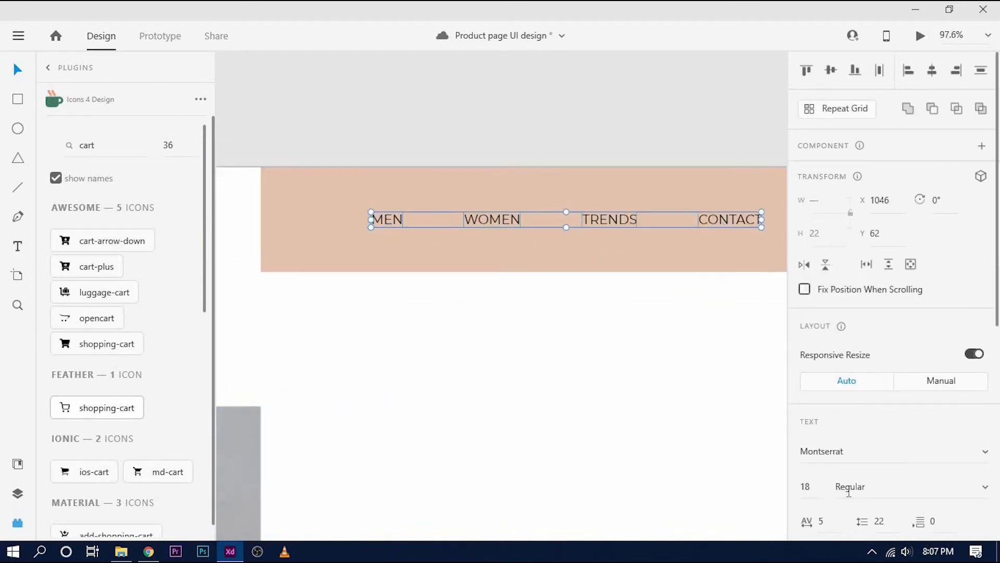
pyautogui.press('Down')
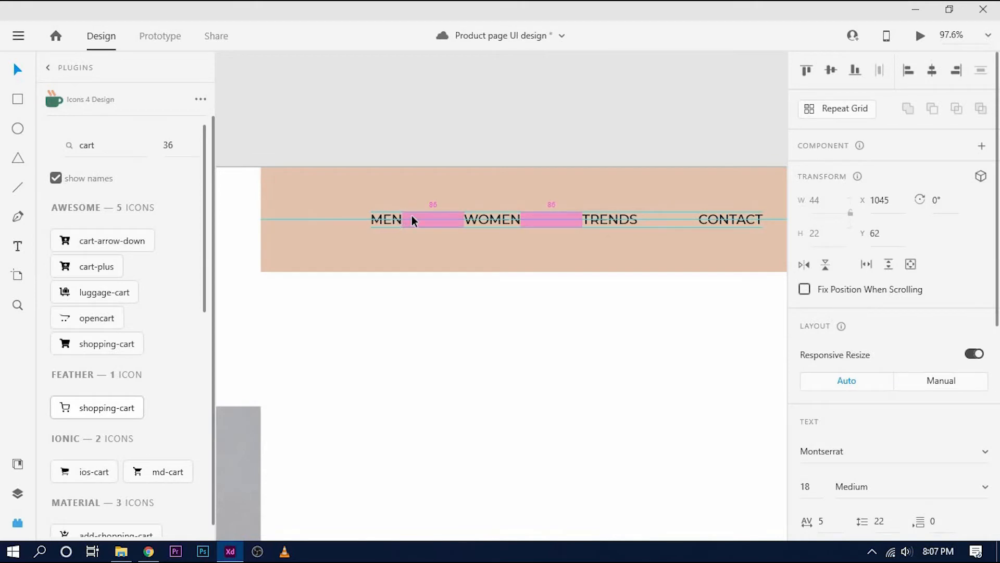
# Step: Group the CONTACT, TRENDS, WOMEN and MEN links again
pyautogui.click(716, 223)
pyautogui.keyDown('shift'); pyautogui.click(610, 222); pyautogui.keyUp('shift')
pyautogui.keyDown('shift'); pyautogui.click(493, 221); pyautogui.keyUp('shift')
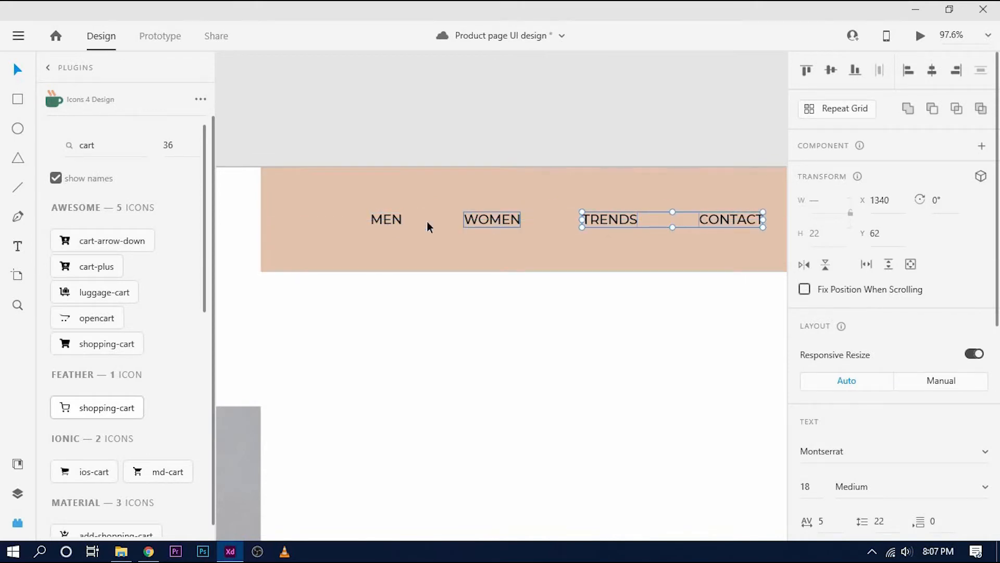
pyautogui.keyDown('shift'); pyautogui.click(386, 221); pyautogui.keyUp('shift')
pyautogui.rightClick(615, 226)
pyautogui.click(640, 285)
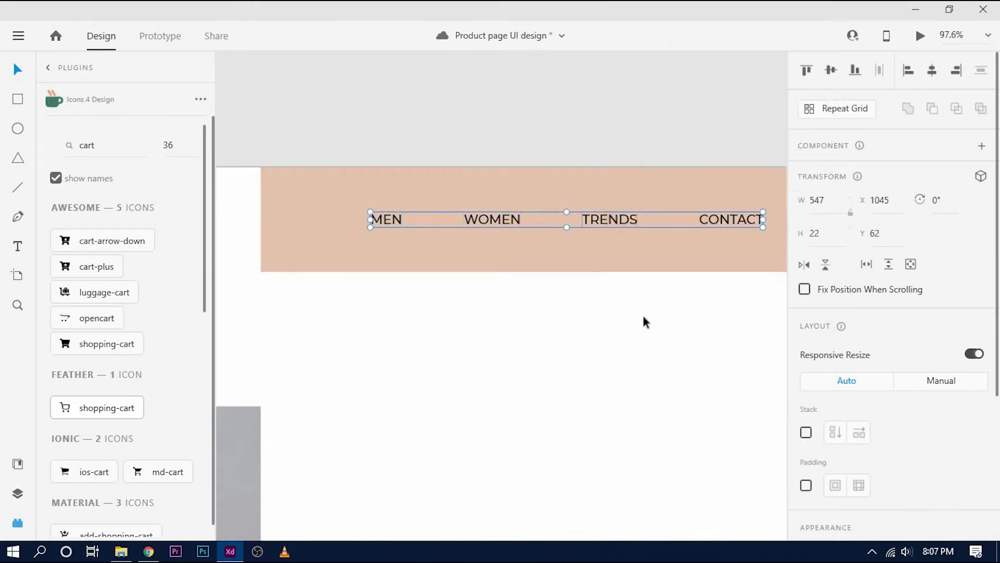
# Step: Close the icon plugin and align the logo, search icon and navigation group along their vertical middles
pyautogui.scroll(-3, 633, 316)
pyautogui.moveTo(704, 307); pyautogui.dragTo(694, 181)
pyautogui.scroll(-2, 620, 269)
pyautogui.click(21, 524)
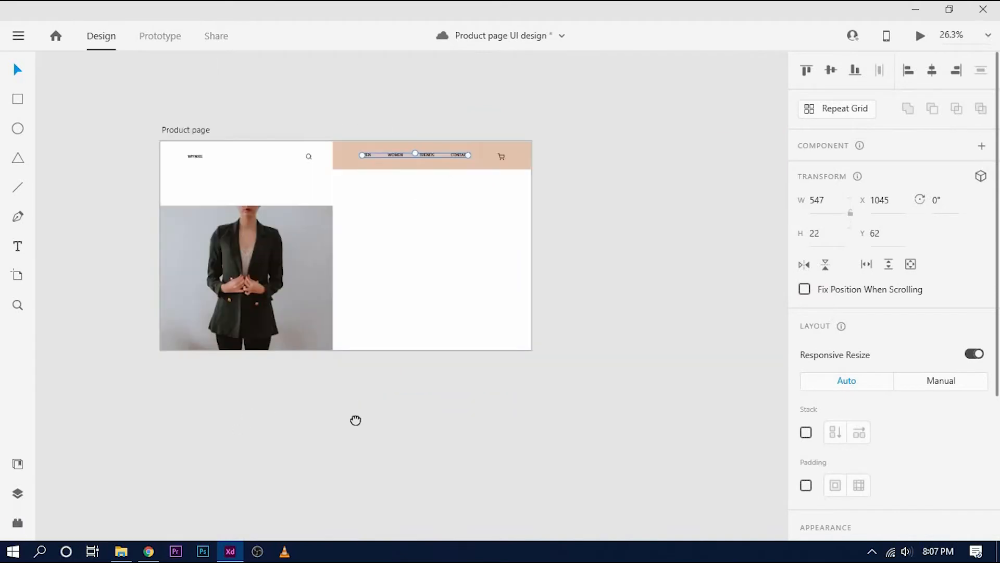
pyautogui.moveTo(355, 420); pyautogui.dragTo(461, 425)
pyautogui.click(450, 196)
pyautogui.click(295, 161)
pyautogui.keyDown('shift'); pyautogui.click(416, 162); pyautogui.keyUp('shift')
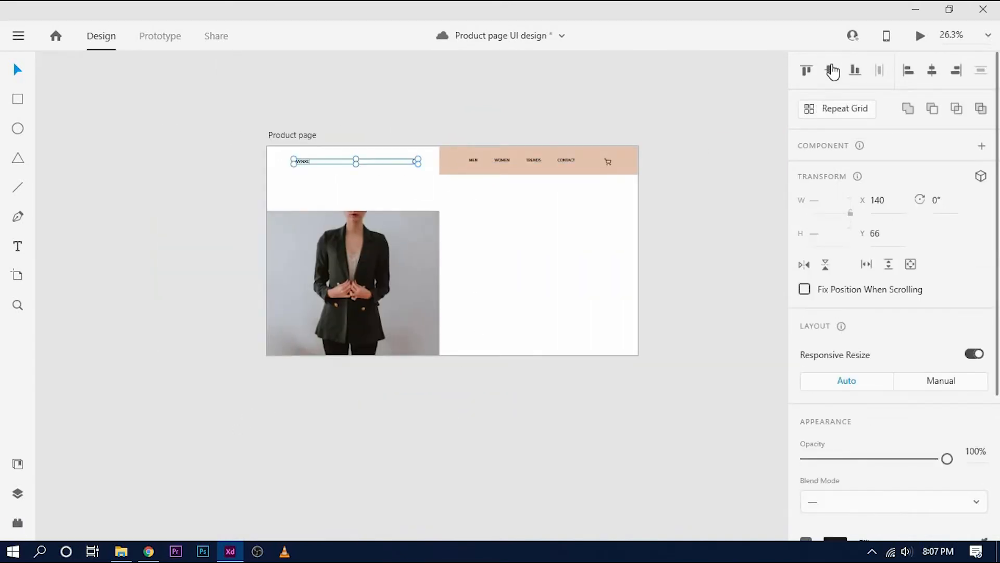
pyautogui.keyDown('shift'); pyautogui.click(519, 167); pyautogui.keyUp('shift')
pyautogui.click(831, 70)
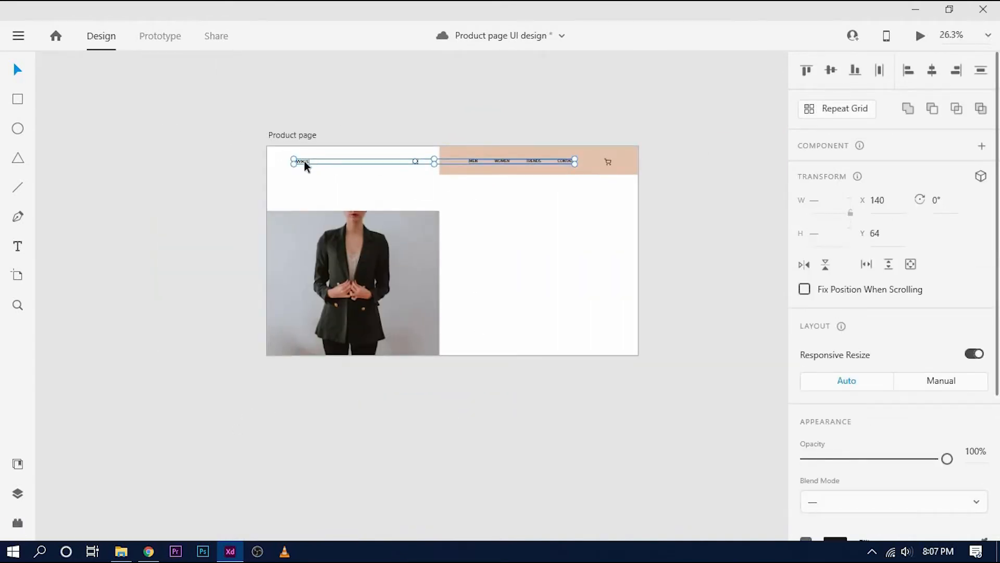
# Step: Group the logo, search icon and navigation links, and select that group together with the coloured header block
pyautogui.rightClick(305, 161)
pyautogui.click(339, 282)
pyautogui.click(489, 167)
pyautogui.keyDown('shift'); pyautogui.click(504, 161); pyautogui.keyUp('shift')
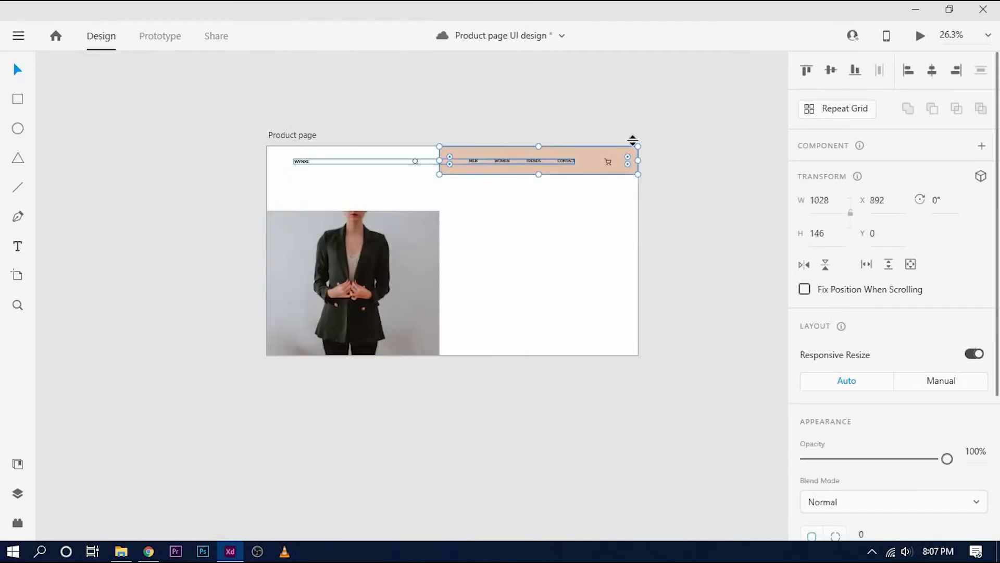
pyautogui.click(766, 138)
# Step: Add a two-line "Formal Blazer" heading in the white area below the coloured header and enlarge it to font size 104
pyautogui.scroll(3, 451, 258)
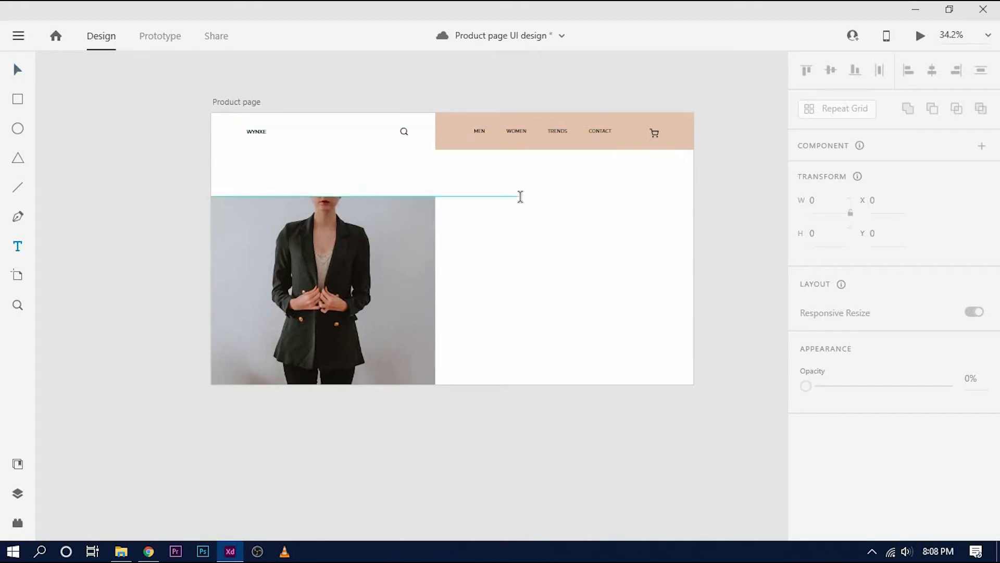
pyautogui.click(520, 196)
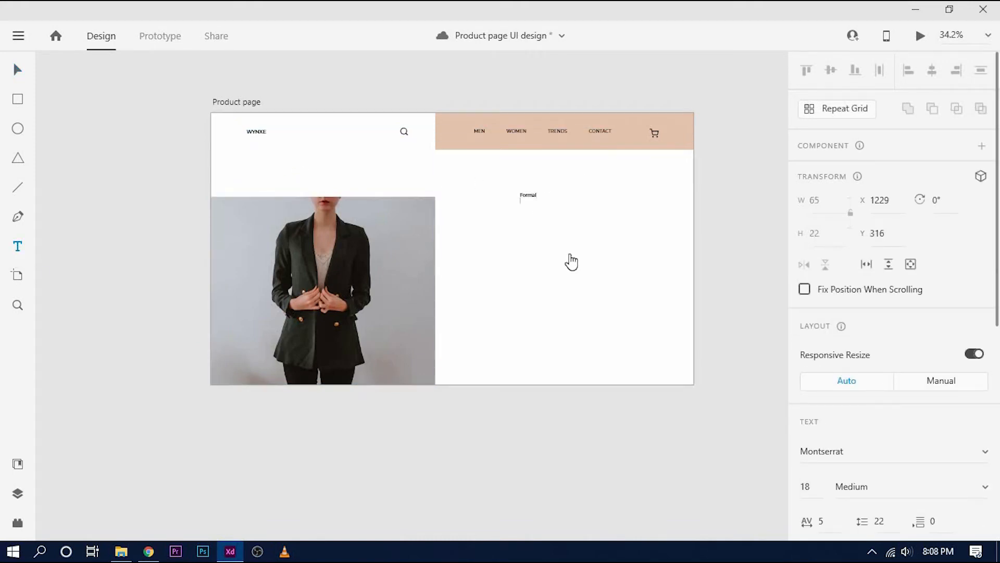
pyautogui.click(18, 70)
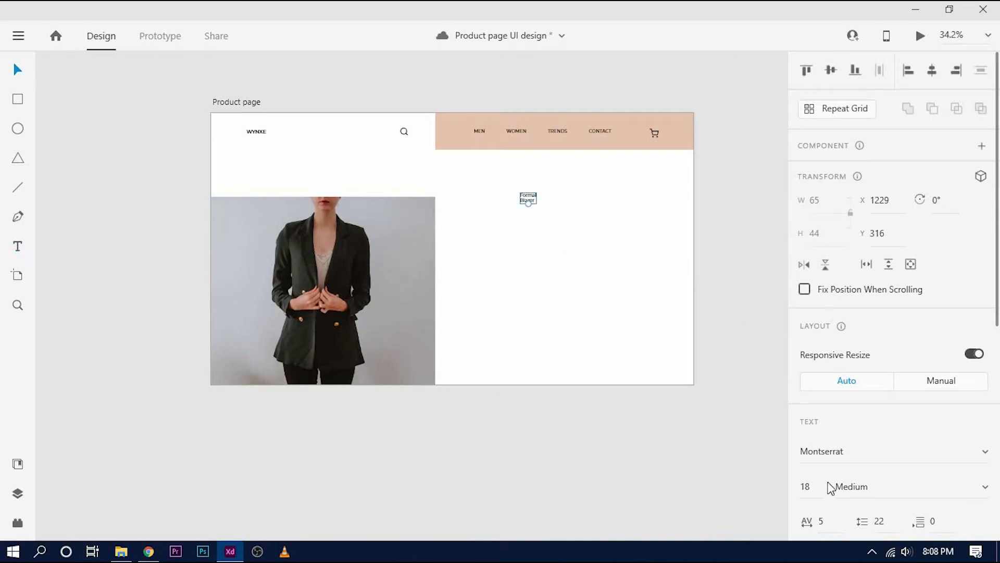
pyautogui.moveTo(530, 204); pyautogui.dragTo(544, 256)
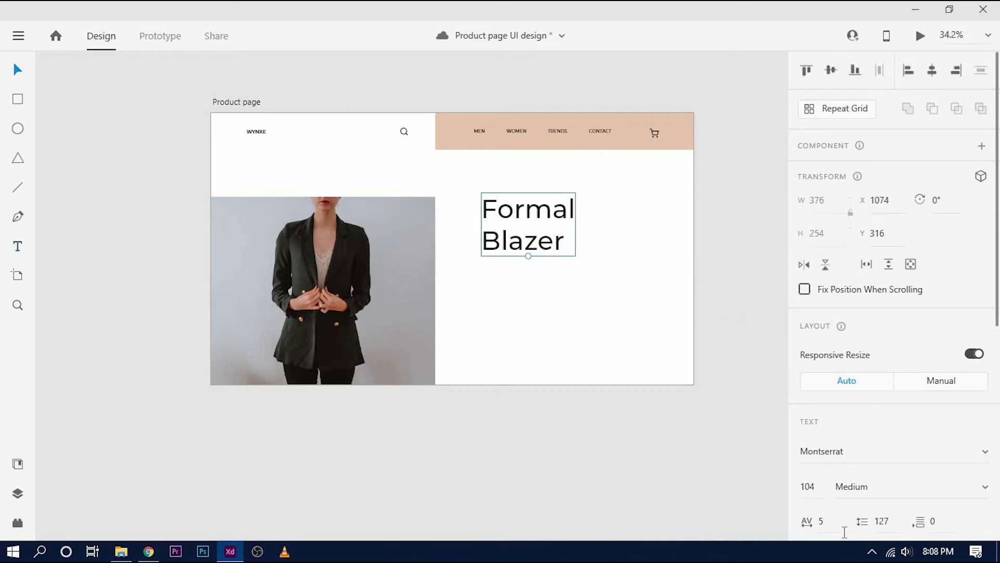
# Step: Reduce the line spacing of the "Formal Blazer" heading to 120
pyautogui.press('Down')
pyautogui.press('Down')
pyautogui.press('Down')
pyautogui.press('Down')
pyautogui.press('Down')
pyautogui.press('Down')
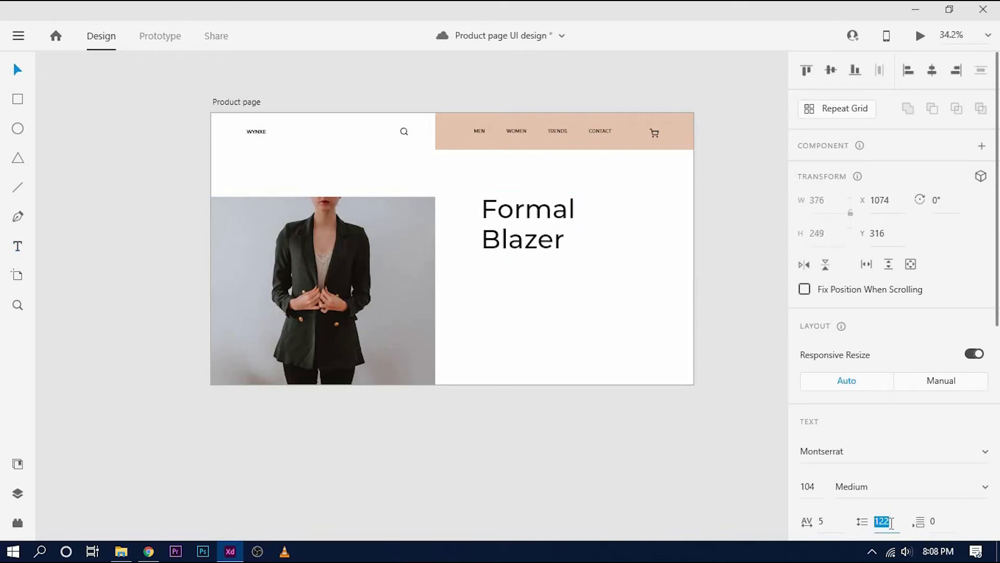
pyautogui.press('Down')
pyautogui.press('Down')
pyautogui.click(534, 343)
# Step: Set the "Formal Blazer" heading's font size to 100 and move it to about X 1115, Y 298
pyautogui.click(528, 238)
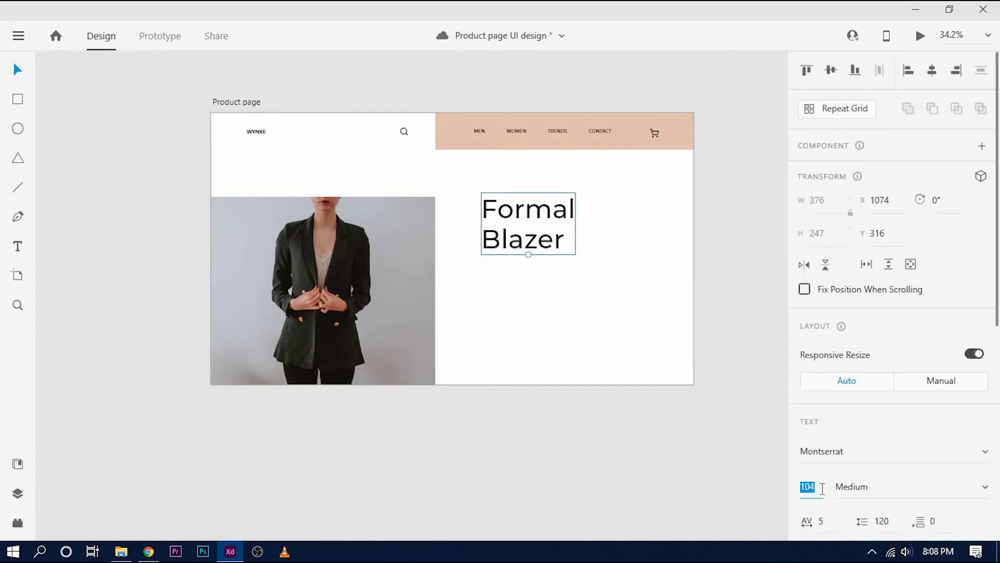
pyautogui.press('Down')
pyautogui.press('Down')
pyautogui.press('Down')
pyautogui.press('Down')
pyautogui.moveTo(534, 219); pyautogui.dragTo(544, 213)
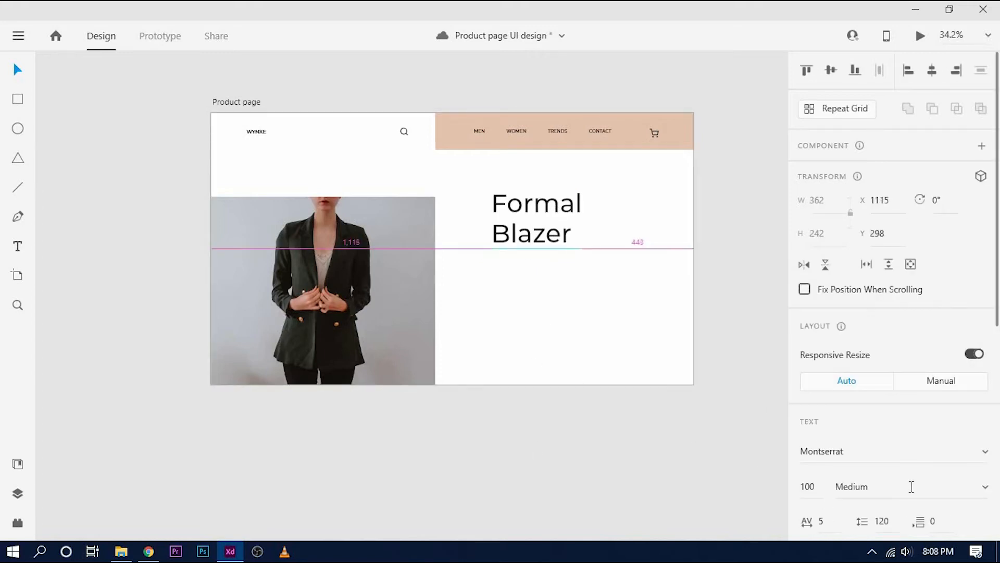
# Step: Set the "Formal Blazer" heading's font weight to Regular and move it to about X 1171, Y 263
pyautogui.click(902, 489)
pyautogui.press('Up')
pyautogui.press('Down')
pyautogui.click(554, 419)
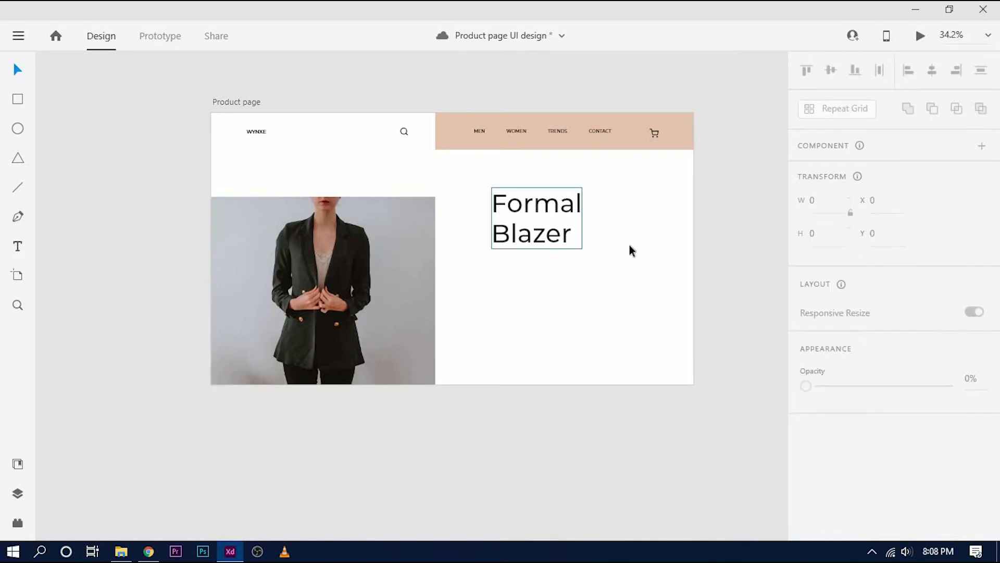
pyautogui.click(541, 224)
pyautogui.click(911, 490)
pyautogui.press('Up')
pyautogui.press('Down')
pyautogui.press('Down')
pyautogui.moveTo(562, 201)
pyautogui.mouseDown()
pyautogui.moveTo(554, 203)
pyautogui.moveTo(570, 195)
pyautogui.mouseUp()
pyautogui.moveTo(612, 442); pyautogui.dragTo(597, 425)
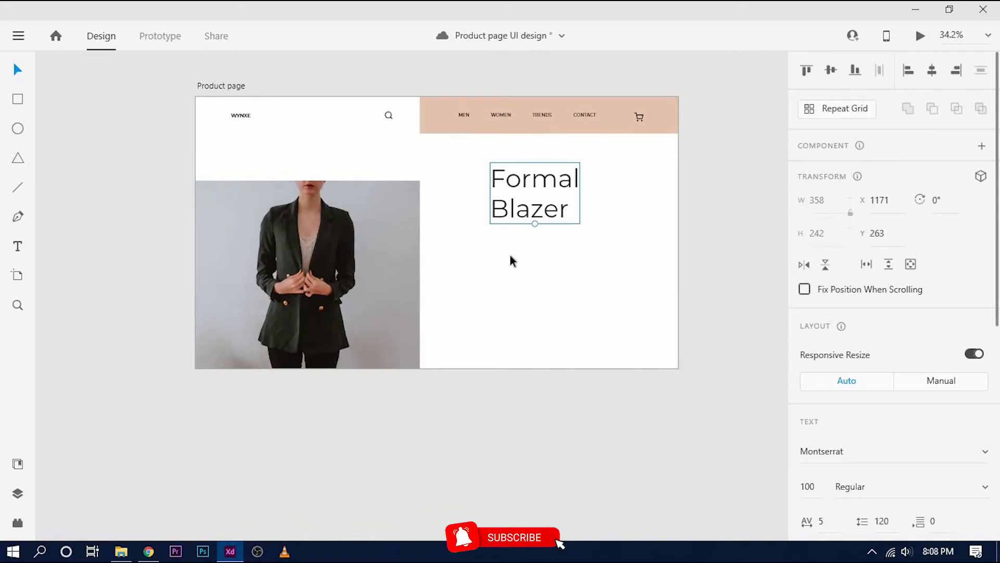
# Step: Duplicate the "Formal Blazer" heading below itself and change the copy's text to 03
pyautogui.moveTo(512, 208); pyautogui.dragTo(468, 277)
pyautogui.doubleClick(467, 277)
pyautogui.write('03')
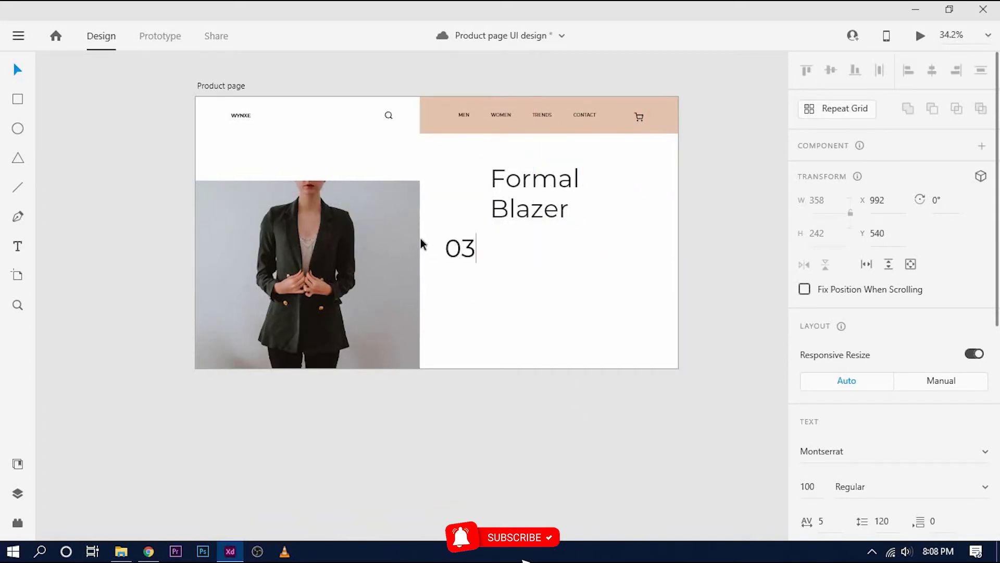
pyautogui.click(15, 76)
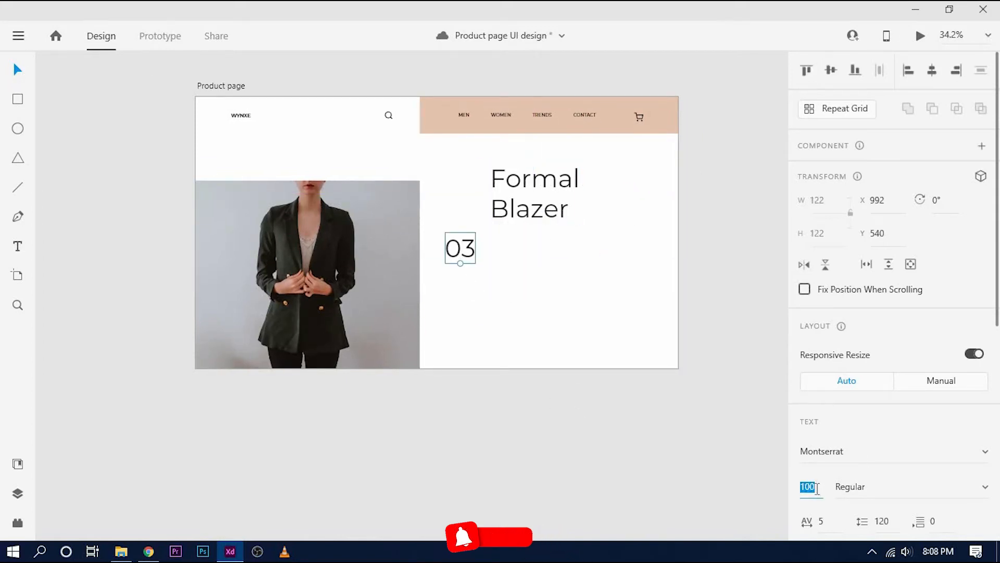
# Step: Set the 03 text to font size 40 and weight Medium
pyautogui.write('40')
pyautogui.press('Return')
pyautogui.click(985, 487)
pyautogui.click(885, 417)
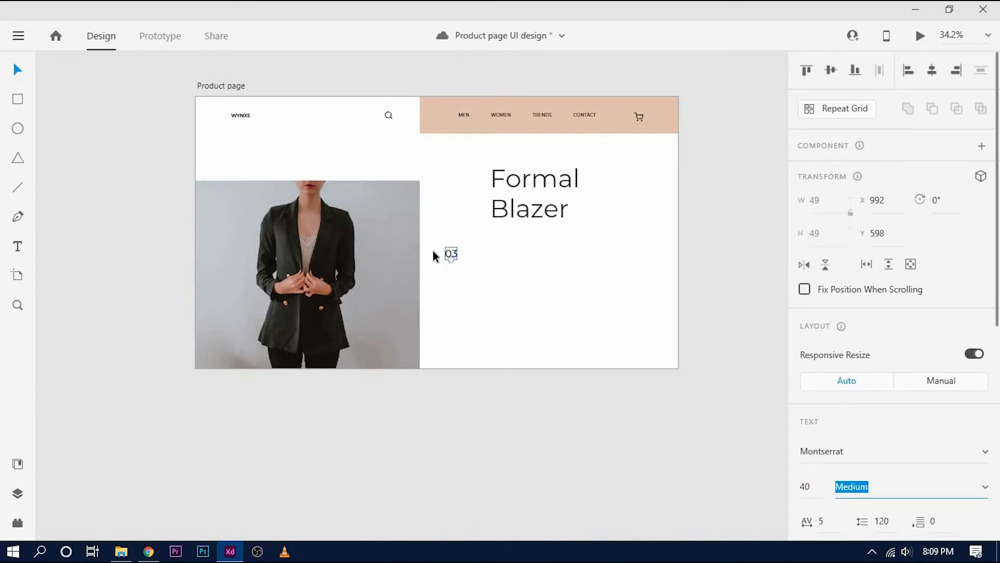
# Step: Move the 03 text between the photo's top edge and the heading, and fill it with the saved peach colour #E6C4AF
pyautogui.moveTo(451, 253); pyautogui.dragTo(440, 179)
pyautogui.scroll(-6, 899, 491)
pyautogui.click(835, 460)
pyautogui.click(652, 515)
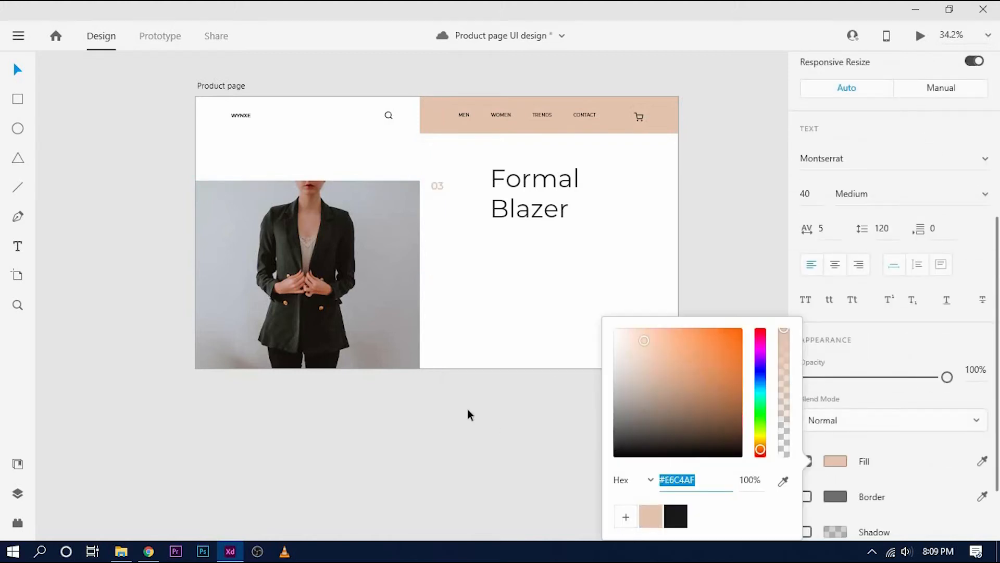
pyautogui.click(470, 405)
# Step: Draw a narrow vertical rectangle beside the "Formal Blazer" heading, fill it with the saved peach colour and remove its border
pyautogui.click(18, 99)
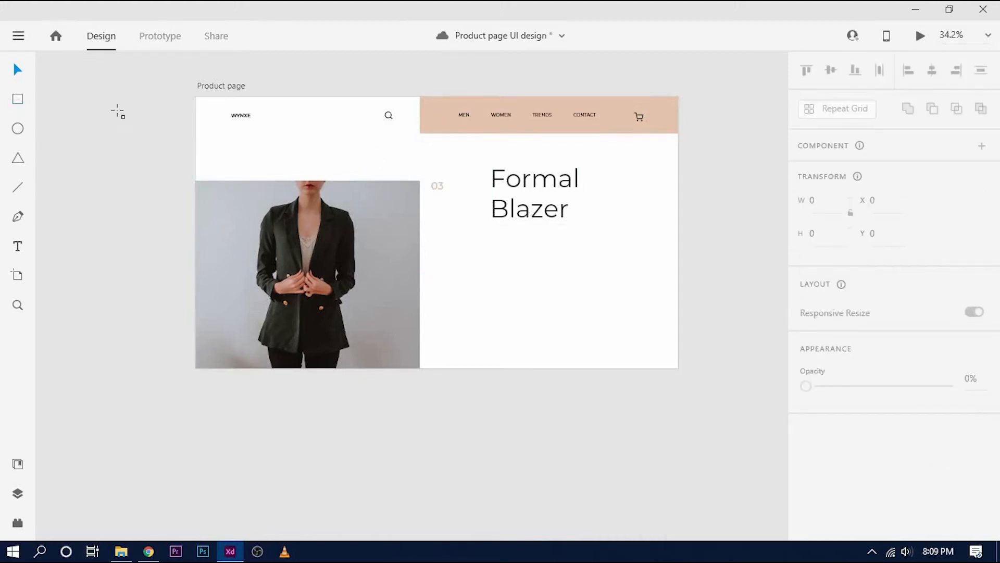
pyautogui.moveTo(597, 169)
pyautogui.mouseDown()
pyautogui.moveTo(616, 245)
pyautogui.moveTo(611, 223)
pyautogui.mouseUp()
pyautogui.scroll(-5, 836, 305)
pyautogui.click(834, 267)
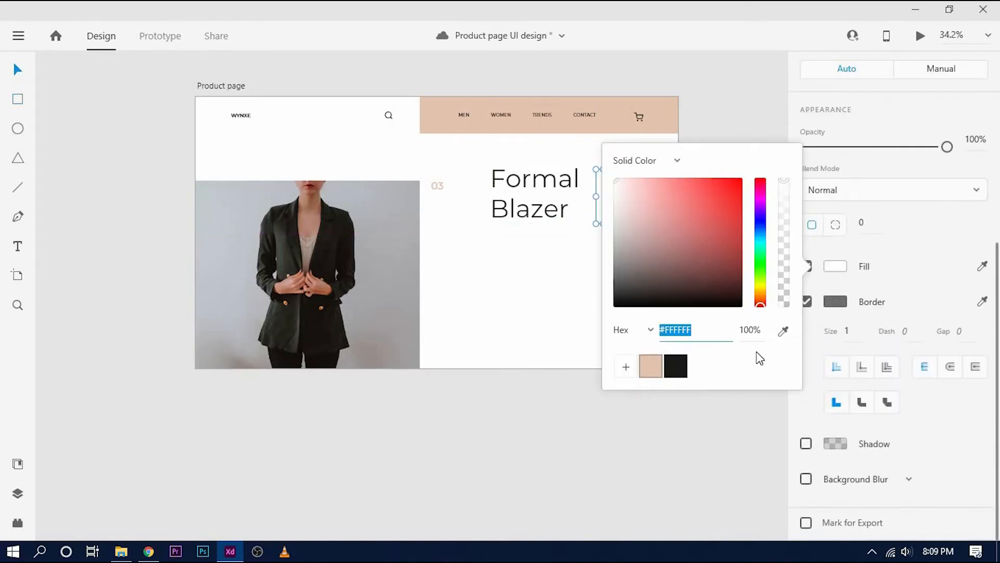
pyautogui.click(648, 365)
pyautogui.click(837, 305)
pyautogui.click(807, 301)
pyautogui.scroll(1, 601, 177)
pyautogui.scroll(3, 605, 173)
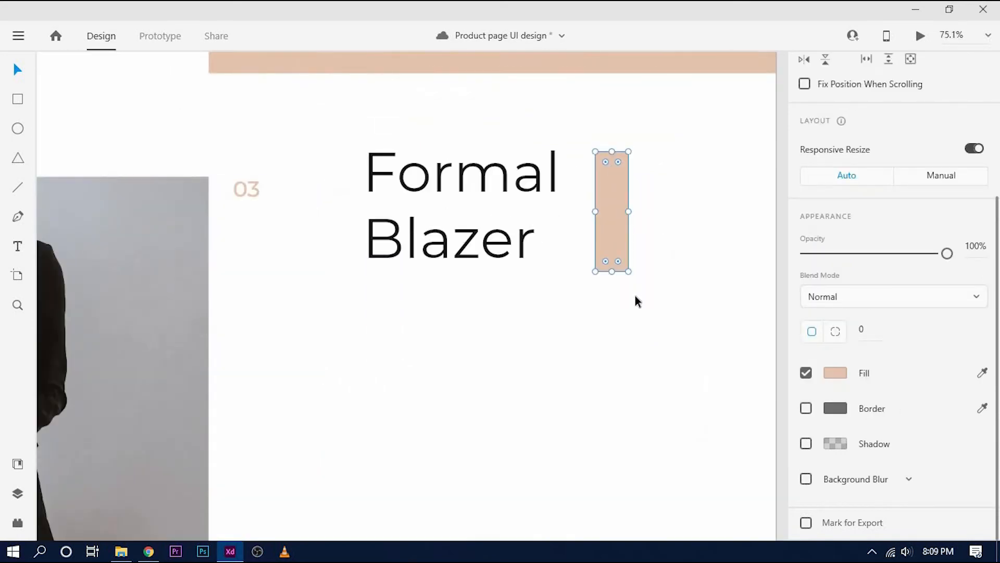
# Step: Shorten the peach bar to roughly the heading's text height and nudge it further away from the heading
pyautogui.moveTo(613, 267); pyautogui.dragTo(614, 261)
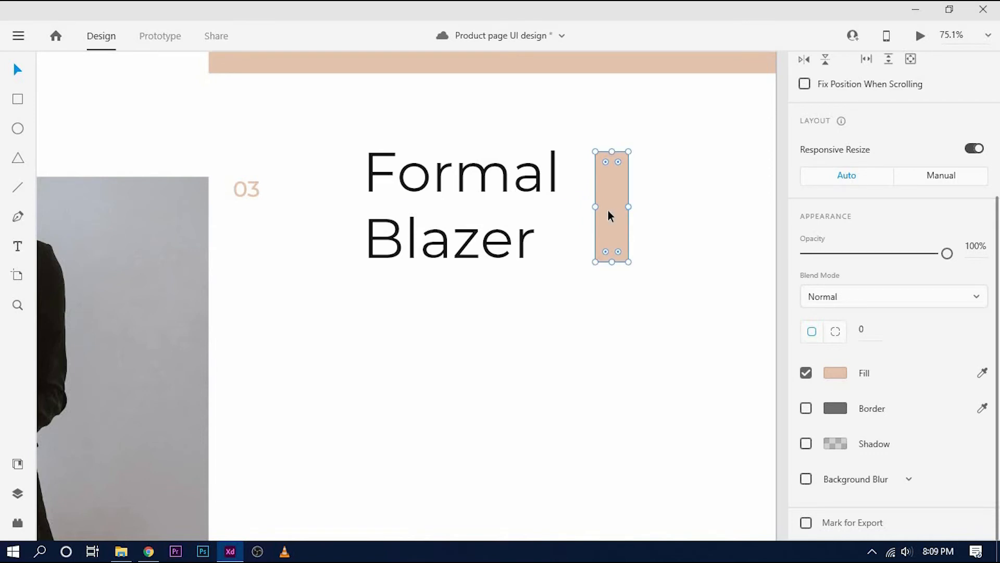
pyautogui.moveTo(608, 210); pyautogui.dragTo(605, 208)
pyautogui.press('Right')
pyautogui.press('Right')
pyautogui.press('Right')
pyautogui.press('Right')
pyautogui.press('Right')
pyautogui.press('Right')
pyautogui.press('Right')
pyautogui.press('Right')
pyautogui.press('Right')
pyautogui.press('Right')
pyautogui.press('Right')
pyautogui.press('Right')
pyautogui.press('Right')
pyautogui.press('Right')
pyautogui.press('Right')
pyautogui.press('Right')
pyautogui.press('Right')
pyautogui.press('Right')
pyautogui.press('Right')
pyautogui.press('Right')
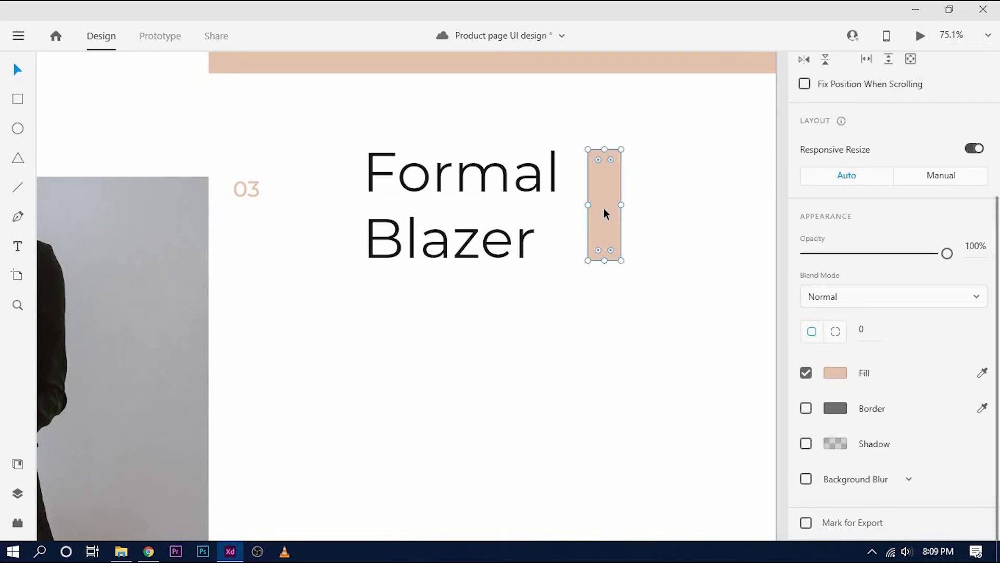
pyautogui.press('Right')
pyautogui.press('Right')
pyautogui.press('Right')
pyautogui.press('Right')
pyautogui.press('Right')
pyautogui.press('Right')
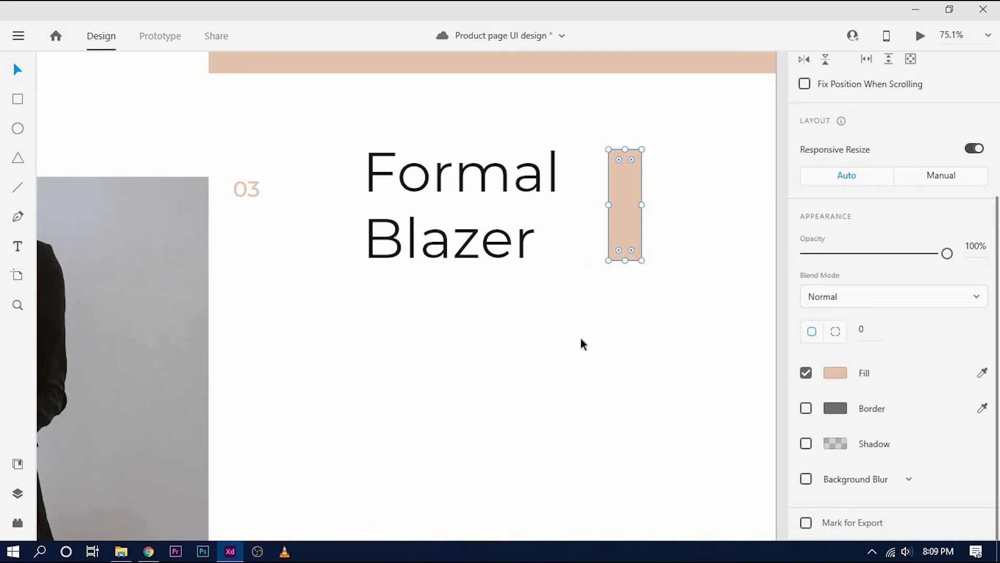
pyautogui.click(580, 341)
# Step: Duplicate the 03 text below the "Formal Blazer" heading and change the copy's text to ABOUT
pyautogui.scroll(-5, 578, 359)
pyautogui.moveTo(571, 372); pyautogui.dragTo(541, 280)
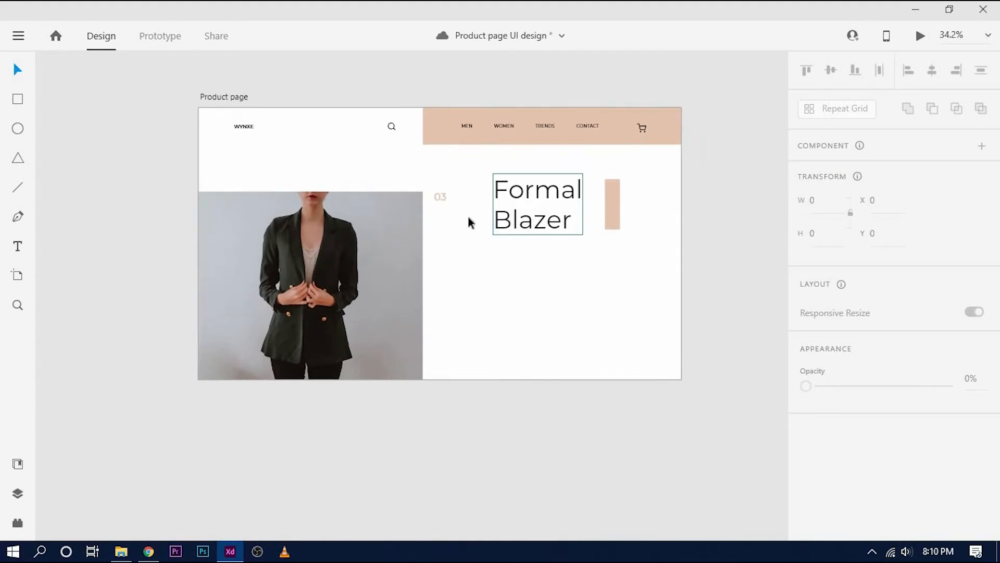
pyautogui.moveTo(438, 194); pyautogui.dragTo(506, 254)
pyautogui.scroll(3, 503, 246)
pyautogui.doubleClick(507, 254)
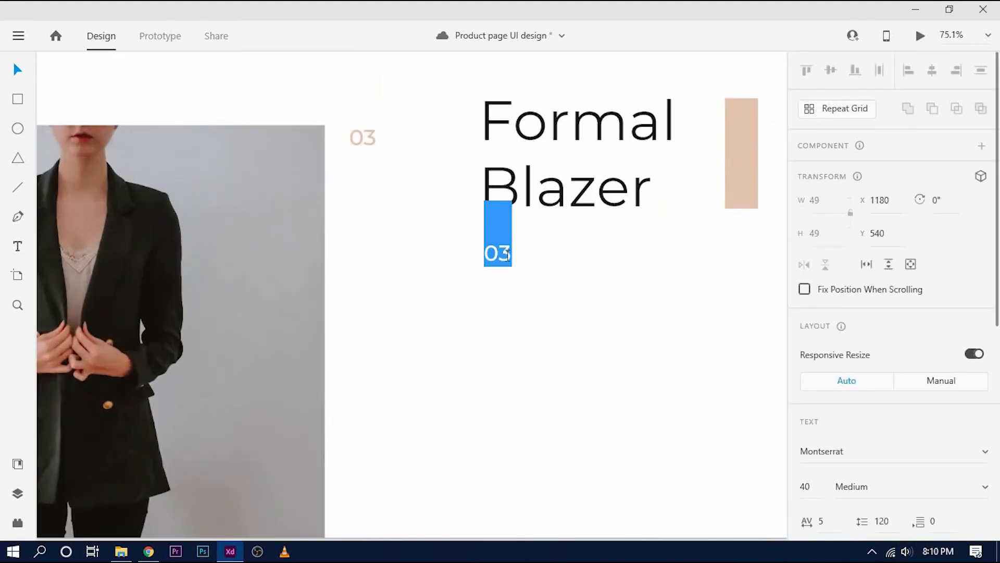
pyautogui.write('ABOUT')
pyautogui.press('Escape')
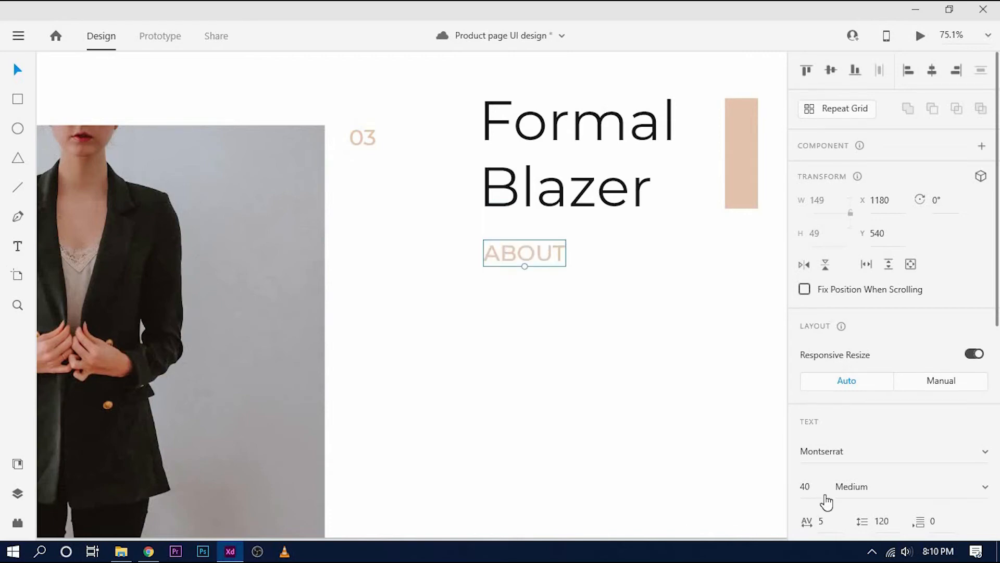
# Step: Fill the ABOUT text with the saved dark colour #191919
pyautogui.scroll(-5, 834, 469)
pyautogui.click(833, 461)
pyautogui.click(684, 519)
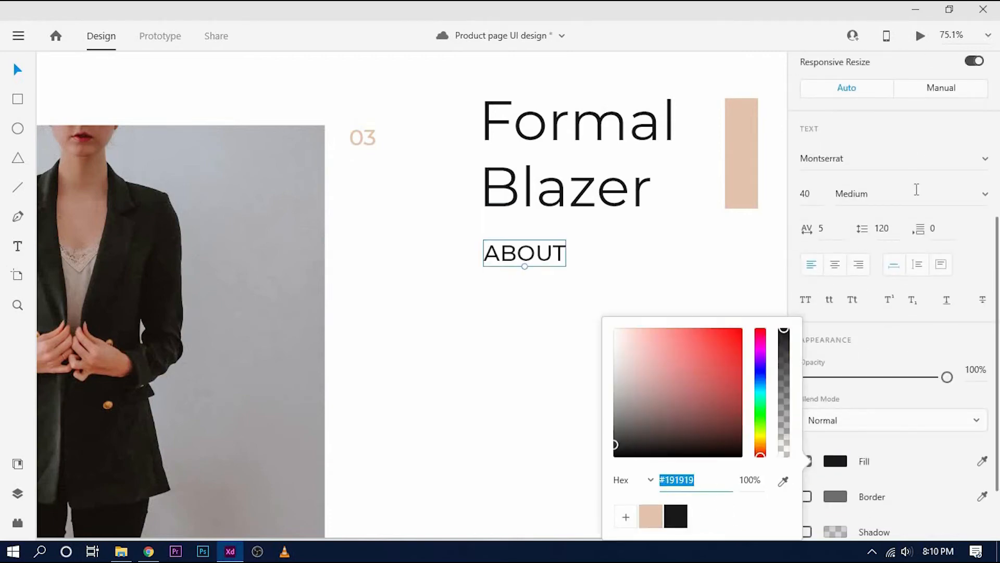
# Step: Set the ABOUT text to font size 20 and weight Bold, and position it under the heading's starting edge
pyautogui.click(912, 193)
pyautogui.press('Down')
pyautogui.press('Down')
pyautogui.click(812, 195)
pyautogui.write('20')
pyautogui.press('Return')
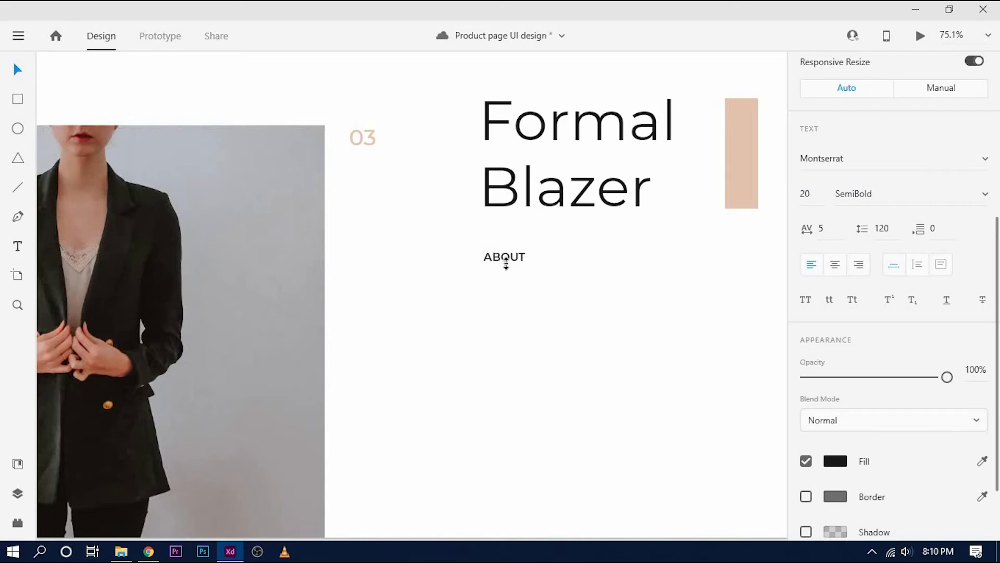
pyautogui.click(929, 188)
pyautogui.moveTo(518, 261); pyautogui.dragTo(522, 258)
# Step: Draw a rectangle about 108 px high below the ABOUT label, spanning from its starting edge to the peach bar's outer edge
pyautogui.moveTo(537, 324); pyautogui.dragTo(401, 279)
pyautogui.click(16, 101)
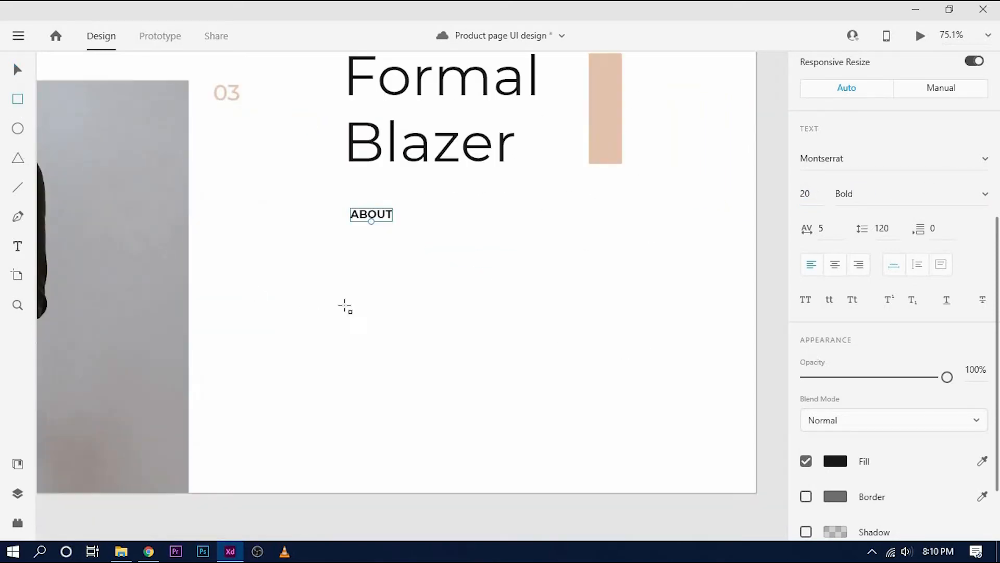
pyautogui.moveTo(351, 246)
pyautogui.mouseDown()
pyautogui.moveTo(641, 290)
pyautogui.moveTo(622, 305)
pyautogui.mouseUp()
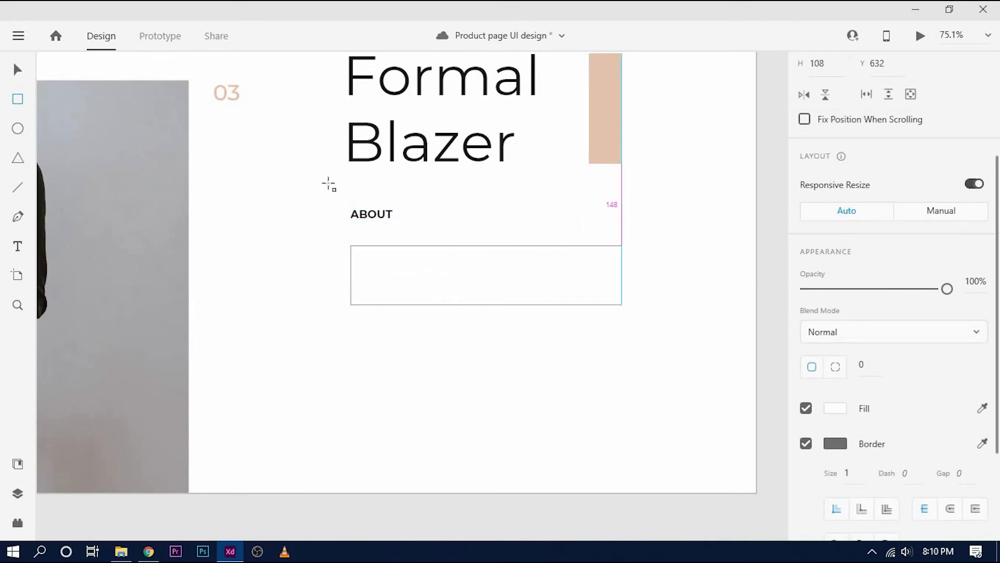
# Step: Fill the rectangle below ABOUT with placeholder text using the Lorem Ipsum plugin's Quick Lorem Ipsum option
pyautogui.click(20, 38)
pyautogui.click(534, 511)
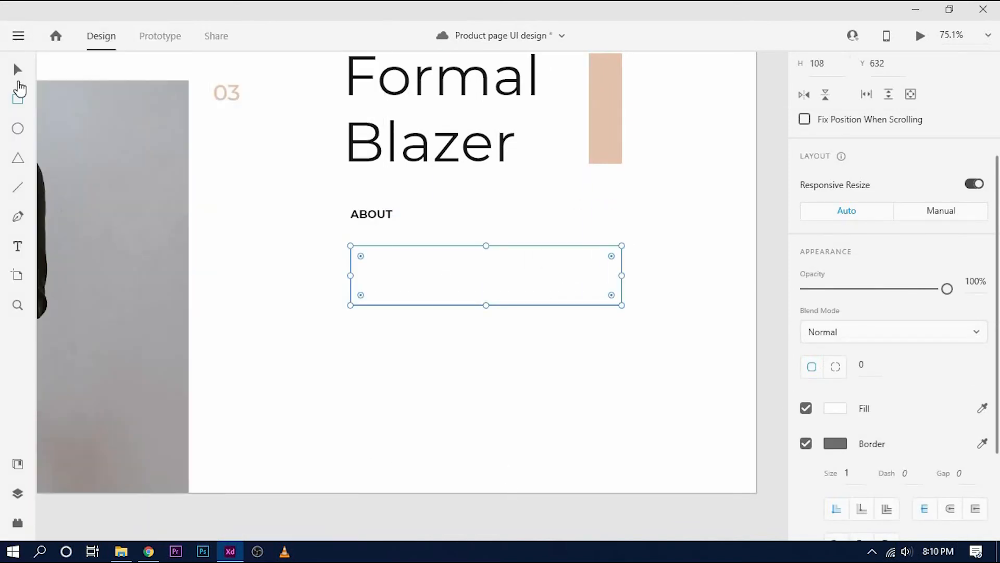
pyautogui.click(19, 80)
pyautogui.click(17, 523)
pyautogui.click(49, 70)
pyautogui.click(107, 239)
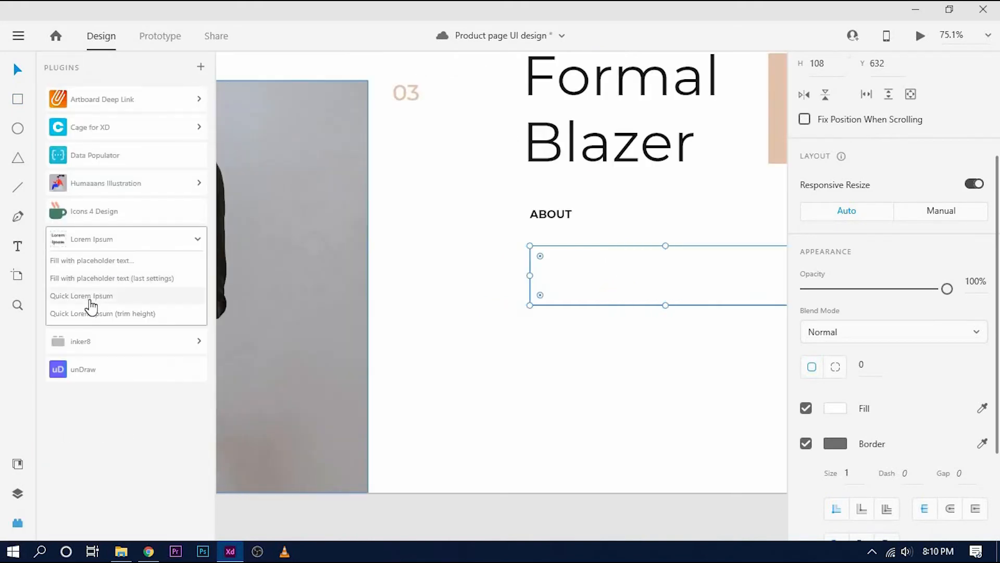
pyautogui.click(105, 295)
# Step: Set the placeholder paragraph's font to Montserrat at size 16
pyautogui.click(846, 454)
pyautogui.write('Mont')
pyautogui.press('Return')
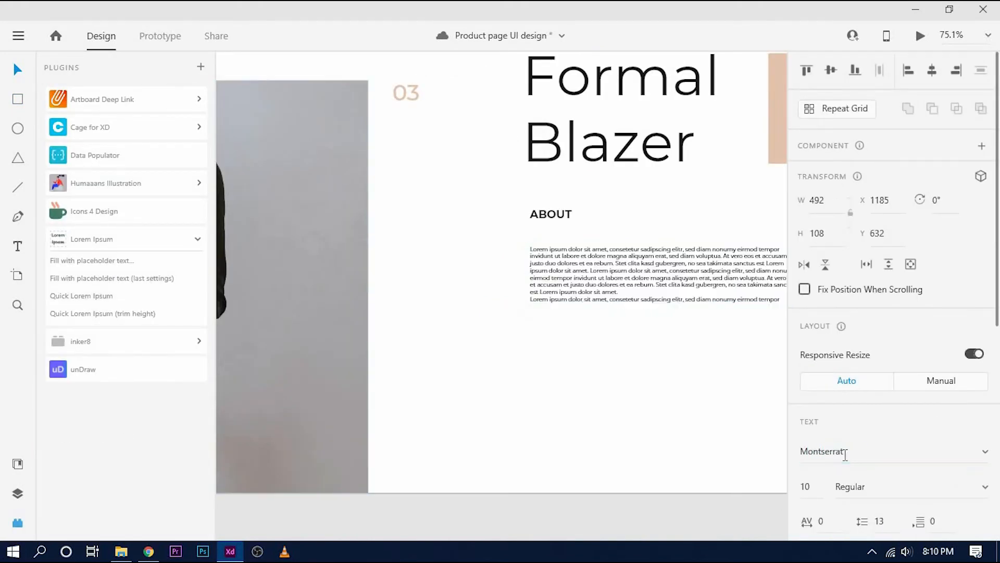
pyautogui.click(828, 492)
pyautogui.write('16')
pyautogui.press('Return')
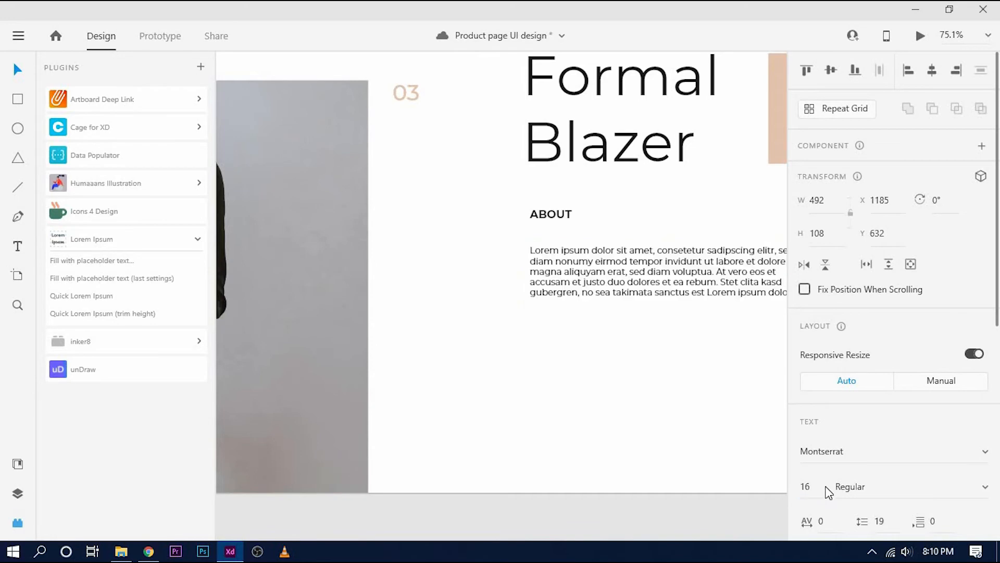
# Step: Increase the placeholder paragraph's line spacing to 29
pyautogui.press('Up')
pyautogui.press('Up')
pyautogui.press('Up')
pyautogui.press('Up')
pyautogui.press('Up')
pyautogui.press('Up')
pyautogui.press('Up')
pyautogui.press('Up')
pyautogui.press('Up')
pyautogui.press('Up')
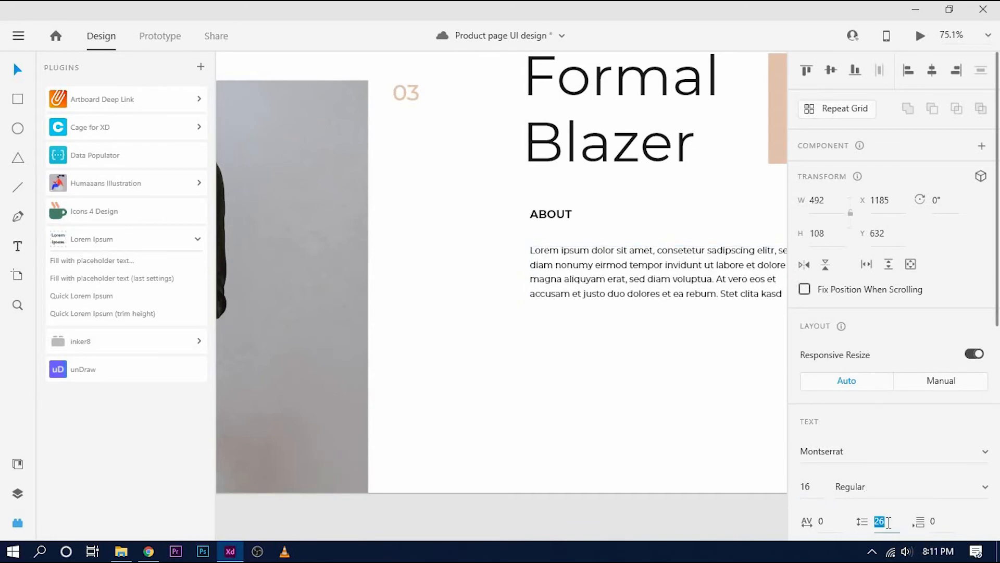
# Step: Cut the placeholder paragraph so it ends at "sed diam voluptua." and fit its text box to three lines
pyautogui.moveTo(666, 305); pyautogui.dragTo(775, 528)
pyautogui.doubleClick(718, 285)
pyautogui.press('Delete')
pyautogui.press('Escape')
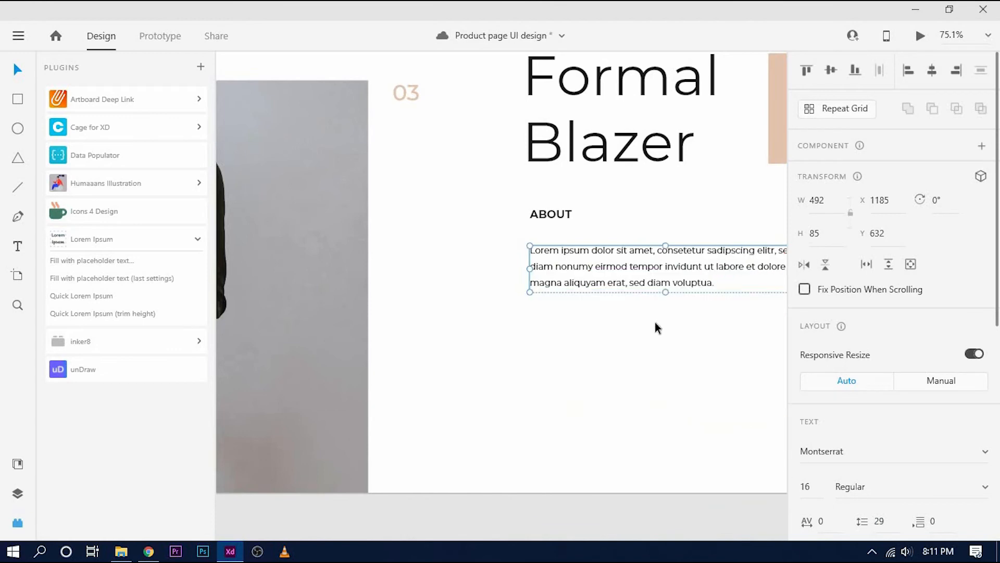
# Step: Set the placeholder paragraph's weight to Medium and fill it with a dark grey
pyautogui.press('Down')
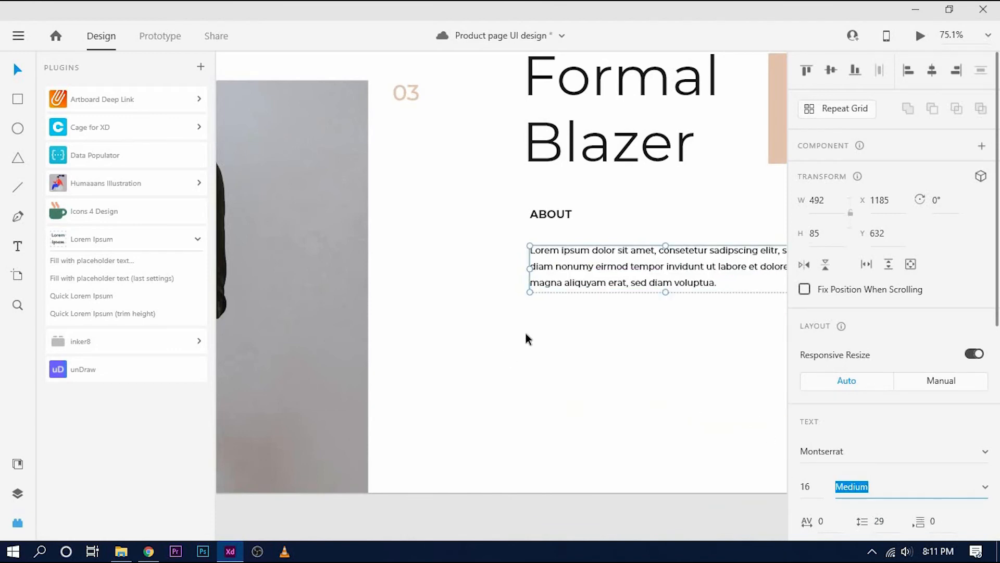
pyautogui.click(526, 334)
pyautogui.click(645, 298)
pyautogui.scroll(-1, 866, 370)
pyautogui.click(835, 372)
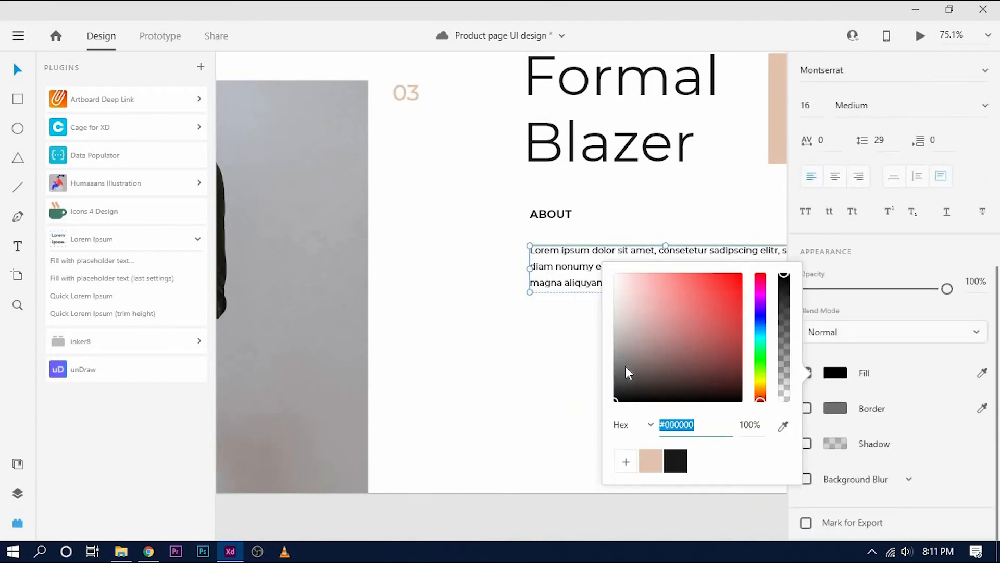
pyautogui.moveTo(625, 366); pyautogui.dragTo(548, 356)
pyautogui.click(548, 357)
# Step: Left-align the Formal Blazer heading, the ABOUT label and the placeholder paragraph with one another
pyautogui.scroll(-3, 548, 357)
pyautogui.moveTo(596, 327); pyautogui.dragTo(549, 258)
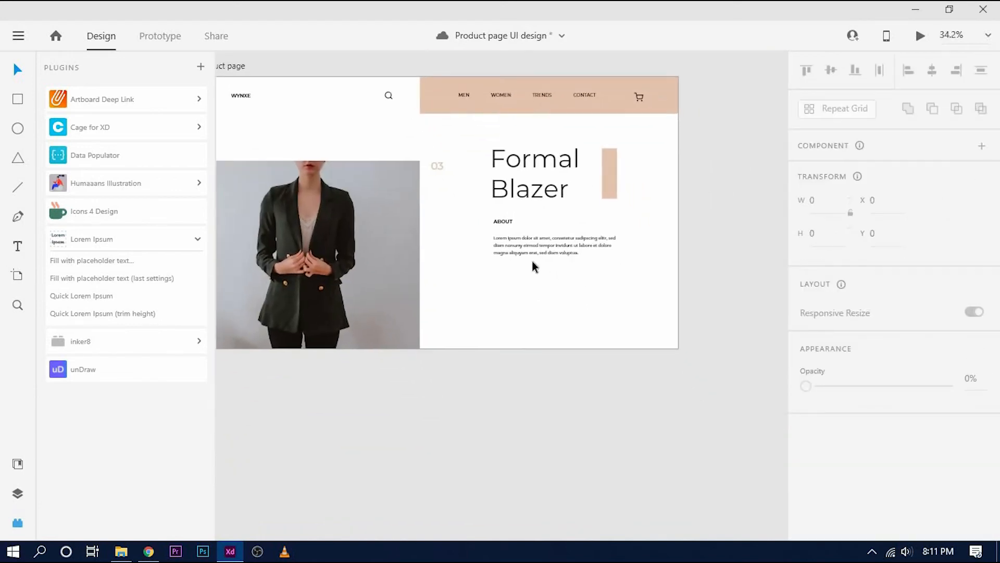
pyautogui.scroll(2, 532, 260)
pyautogui.click(482, 152)
pyautogui.keyDown('shift'); pyautogui.click(484, 198); pyautogui.keyUp('shift')
pyautogui.keyDown('shift'); pyautogui.click(486, 240); pyautogui.keyUp('shift')
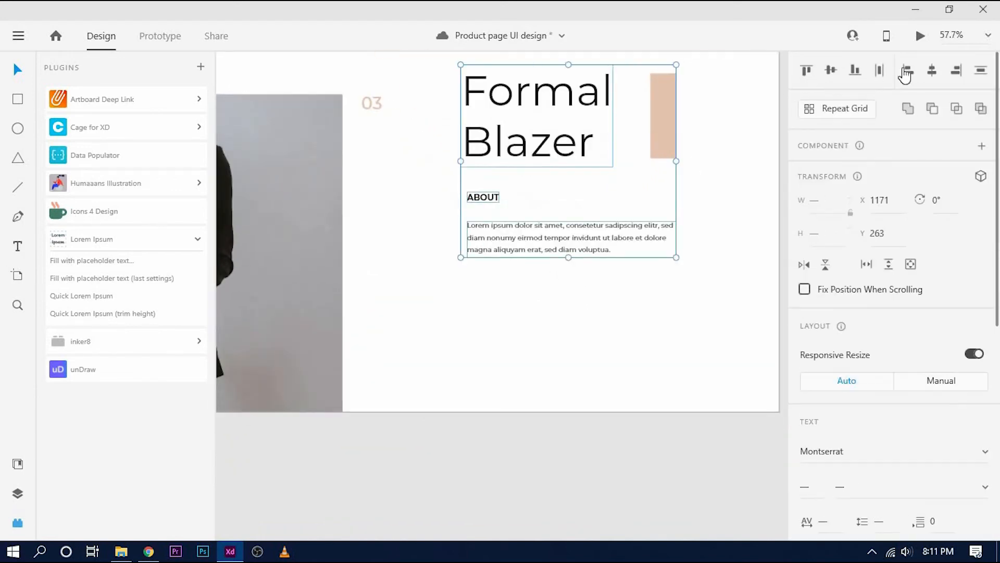
pyautogui.click(910, 72)
pyautogui.click(670, 267)
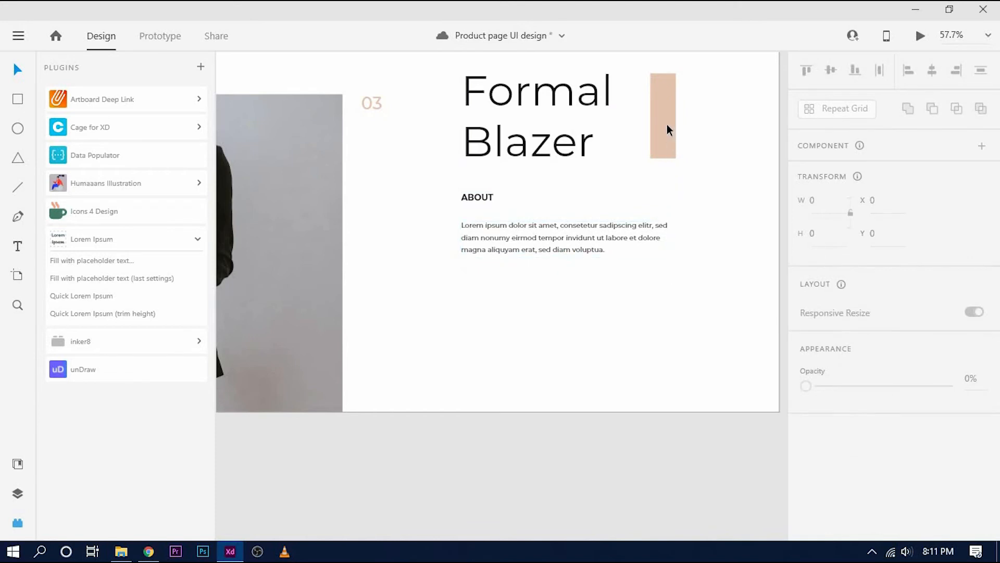
# Step: Move the peach bar beside the heading so its outer edge lines up with the paragraph box's edge
pyautogui.moveTo(667, 125); pyautogui.dragTo(660, 126)
pyautogui.click(685, 311)
pyautogui.scroll(-4, 685, 312)
pyautogui.moveTo(686, 313); pyautogui.dragTo(502, 354)
pyautogui.scroll(4, 574, 278)
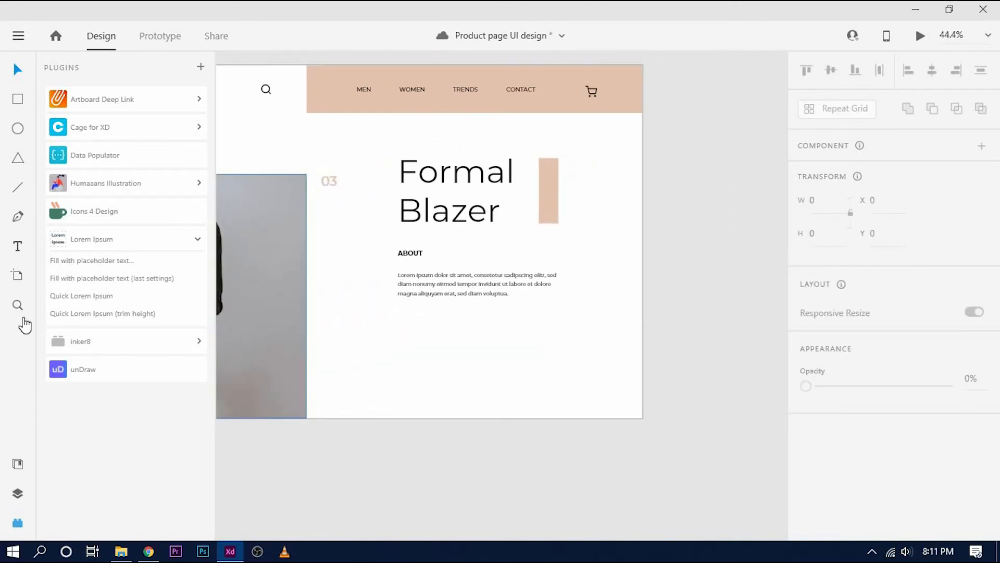
# Step: Search the Icons 4 Design plugin for arrow, insert ios-arrow-back and place it on the peach bar beside the heading
pyautogui.click(83, 213)
pyautogui.doubleClick(106, 148)
pyautogui.write('arrow')
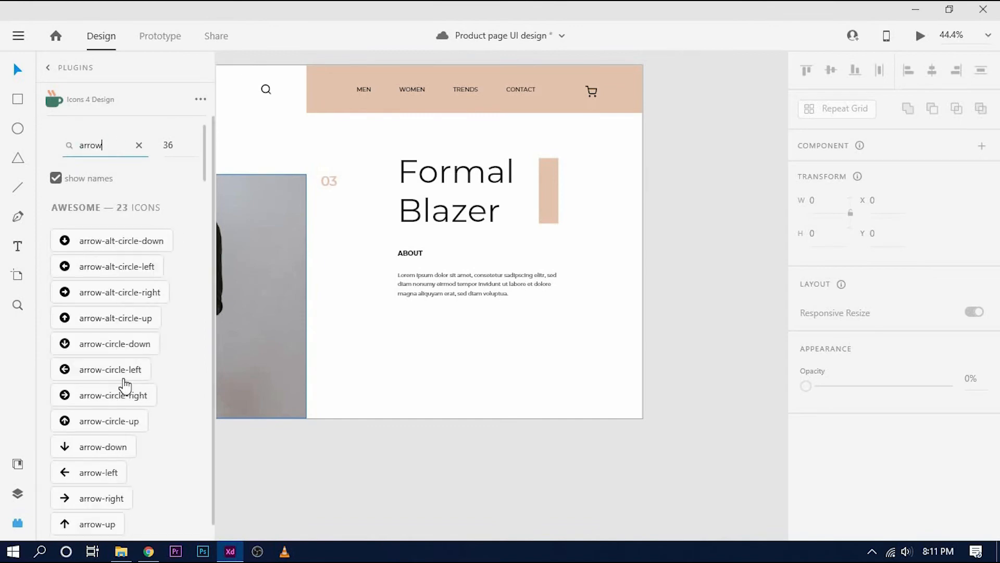
pyautogui.scroll(-10, 125, 385)
pyautogui.click(104, 349)
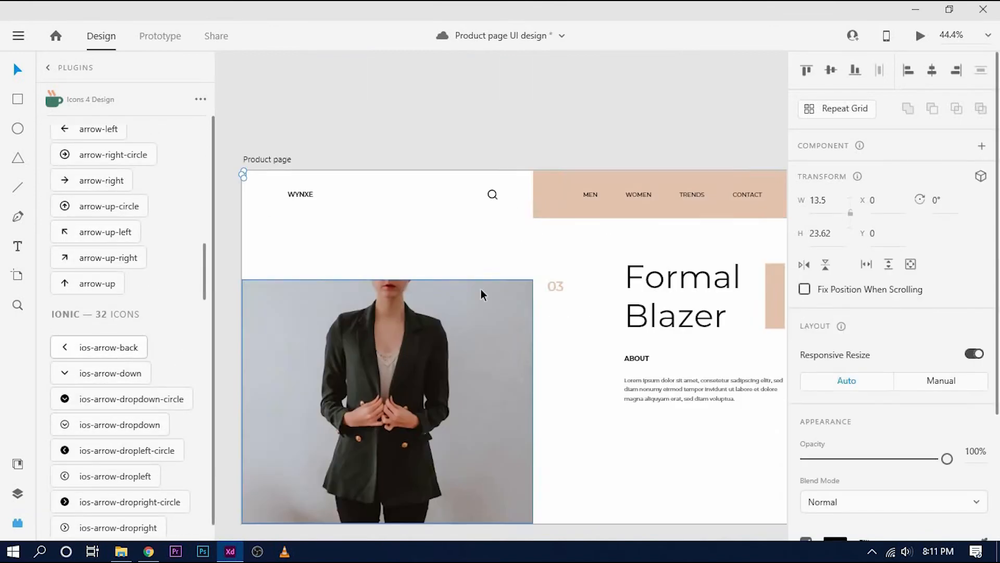
pyautogui.scroll(4, 506, 314)
pyautogui.moveTo(492, 267); pyautogui.dragTo(618, 309)
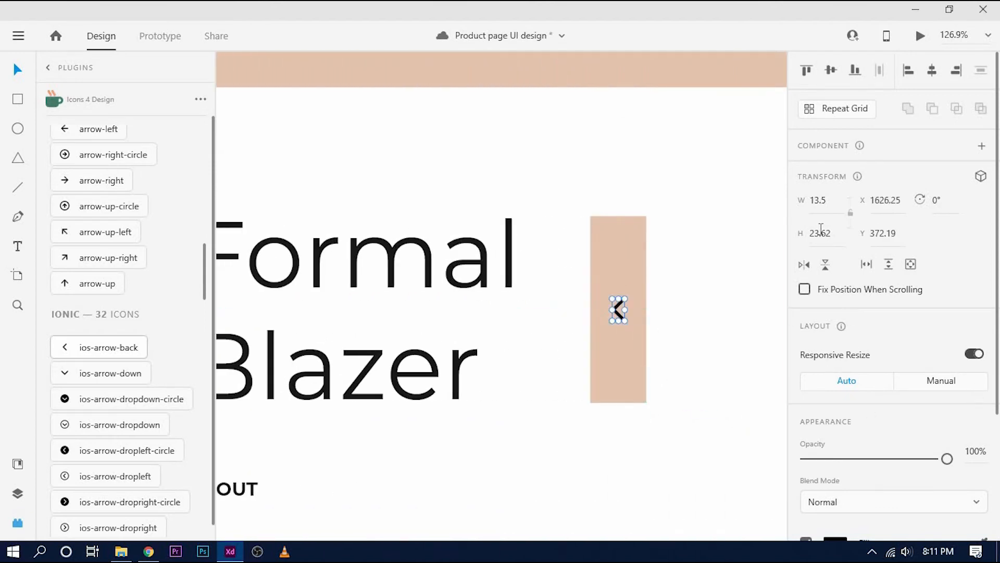
# Step: Flip the arrow icon horizontally to point right and centre it on the peach bar
pyautogui.click(618, 311)
pyautogui.keyDown('shift'); pyautogui.click(618, 310); pyautogui.keyUp('shift')
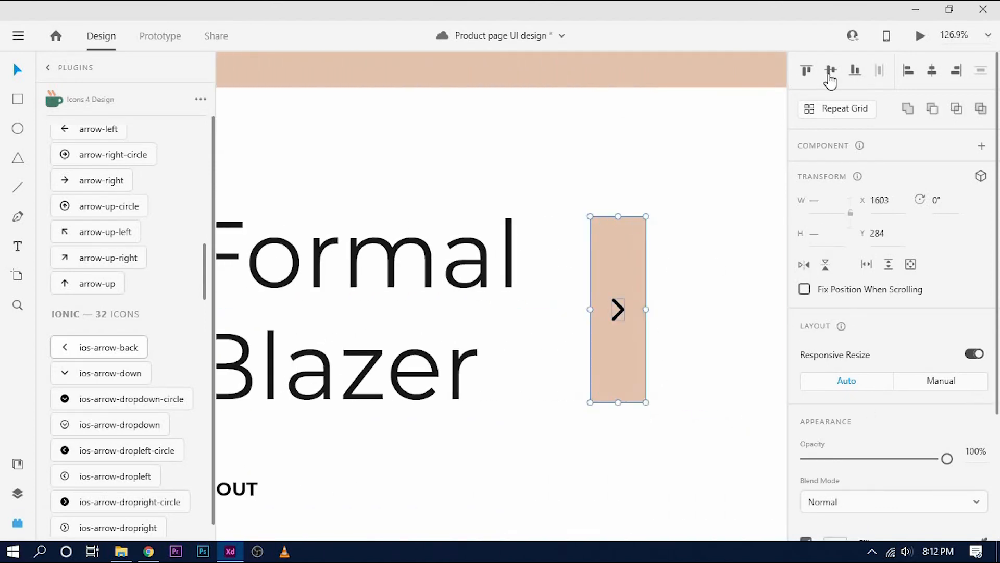
pyautogui.click(619, 310)
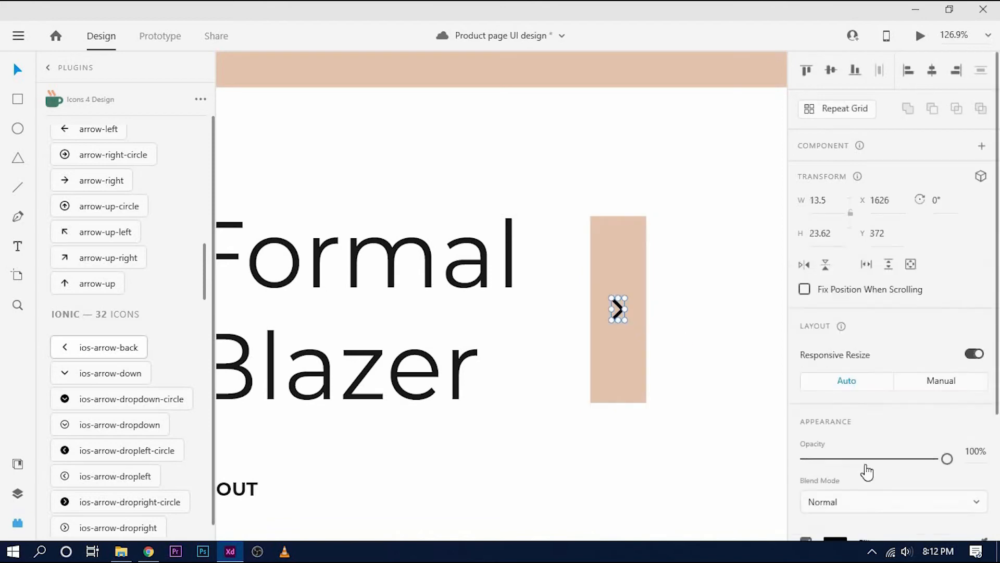
# Step: Fill the arrow icon with the saved dark colour #191919
pyautogui.scroll(-3, 866, 471)
pyautogui.click(835, 374)
pyautogui.click(675, 473)
pyautogui.click(682, 224)
# Step: Group the peach bar and its arrow icon
pyautogui.click(629, 298)
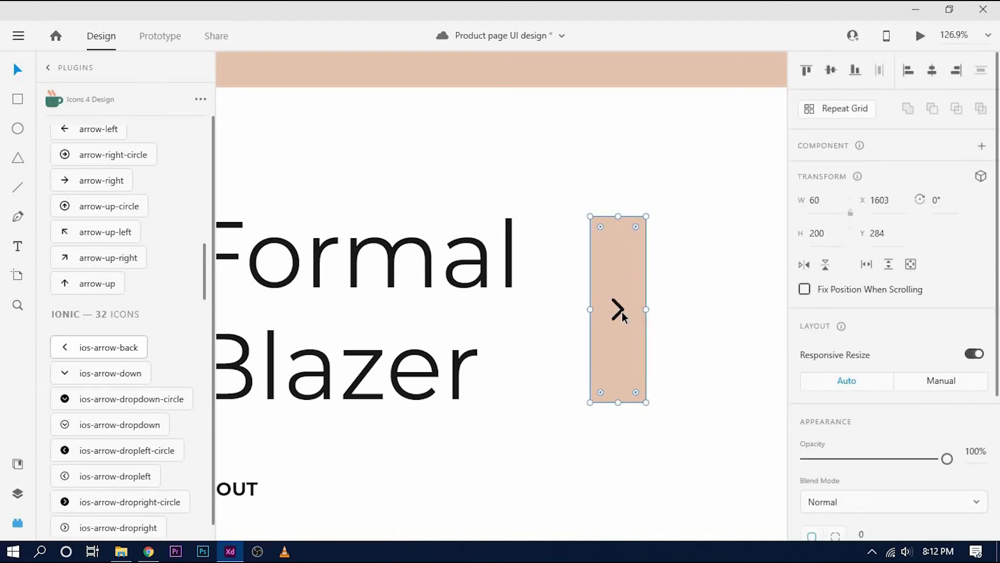
pyautogui.keyDown('shift'); pyautogui.click(619, 310); pyautogui.keyUp('shift')
pyautogui.rightClick(620, 311)
pyautogui.click(660, 281)
# Step: Move the placeholder paragraph closer beneath the ABOUT label and group the two texts
pyautogui.scroll(-7, 686, 361)
pyautogui.moveTo(694, 443); pyautogui.dragTo(641, 301)
pyautogui.scroll(3, 590, 295)
pyautogui.scroll(3, 597, 289)
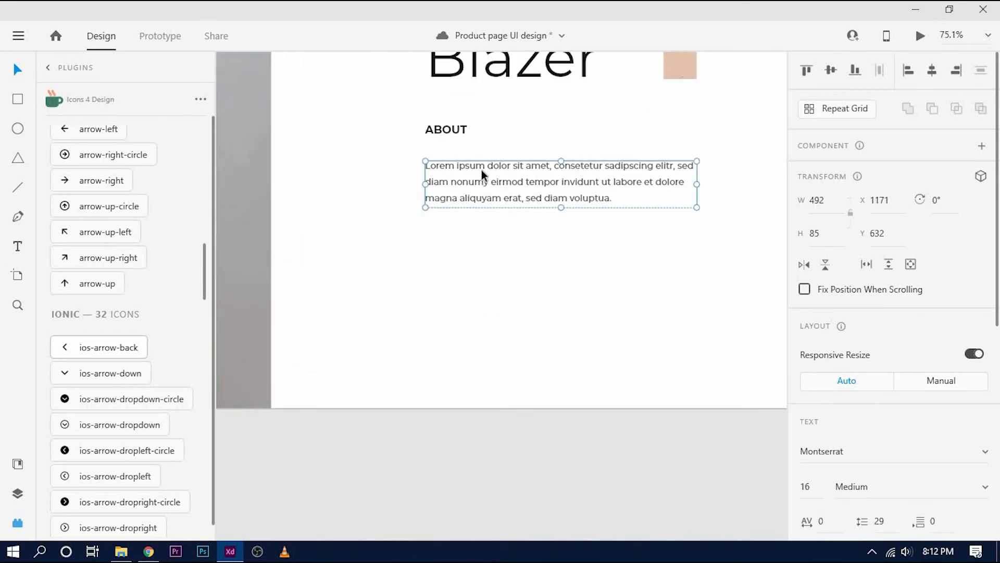
pyautogui.moveTo(481, 170); pyautogui.dragTo(445, 127)
pyautogui.keyDown('shift'); pyautogui.click(454, 128); pyautogui.keyUp('shift')
pyautogui.rightClick(454, 127)
pyautogui.click(494, 279)
# Step: Nudge the grouped ABOUT section to Y 560 below the Formal Blazer heading
pyautogui.press('Down')
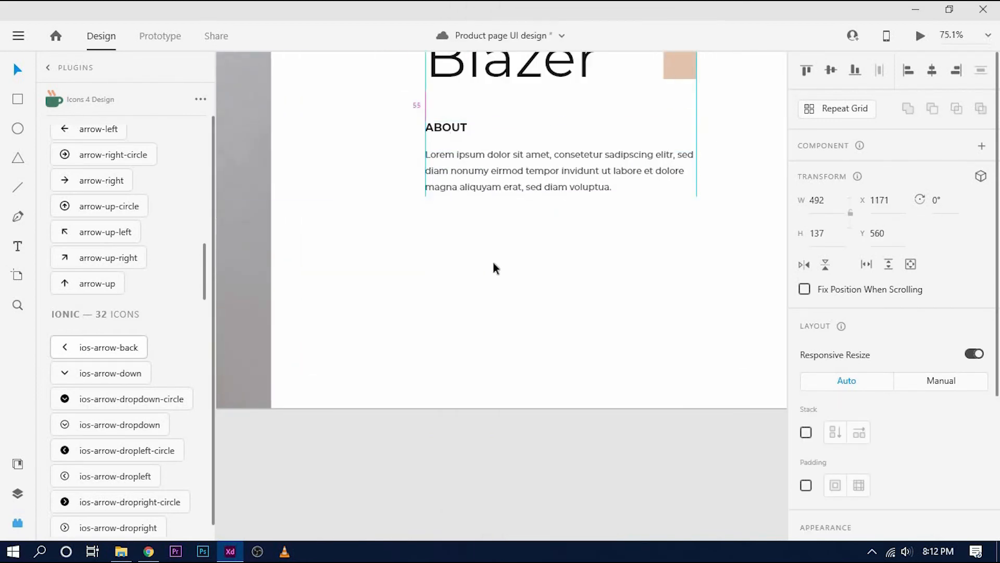
pyautogui.click(515, 266)
pyautogui.moveTo(544, 271); pyautogui.dragTo(509, 267)
pyautogui.rightClick(422, 123)
pyautogui.click(339, 287)
# Step: Duplicate the 03 text below the ABOUT paragraph, in line with its starting edge, and change the copy to $65.99
pyautogui.scroll(-3, 339, 286)
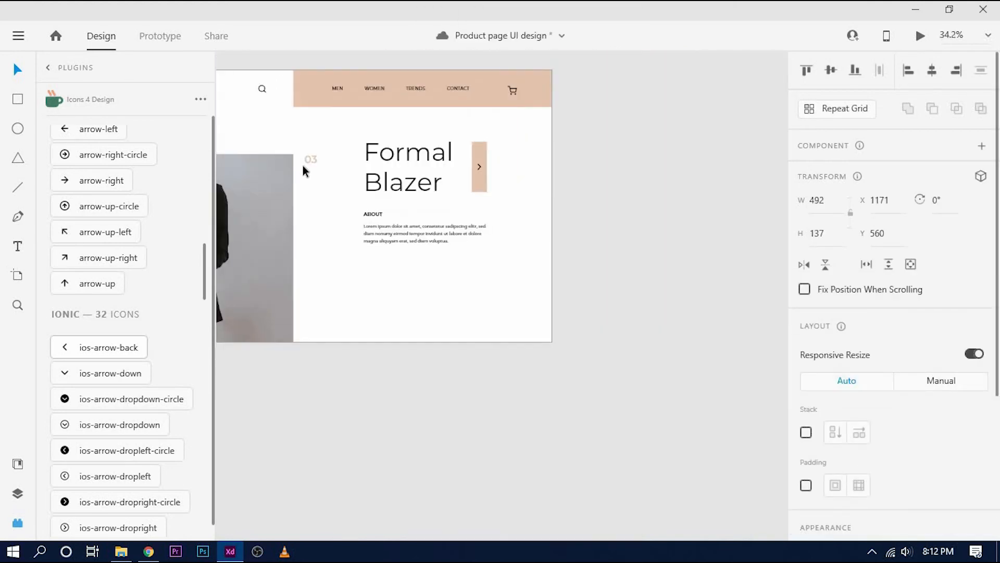
pyautogui.moveTo(311, 159); pyautogui.dragTo(370, 264)
pyautogui.scroll(5, 383, 266)
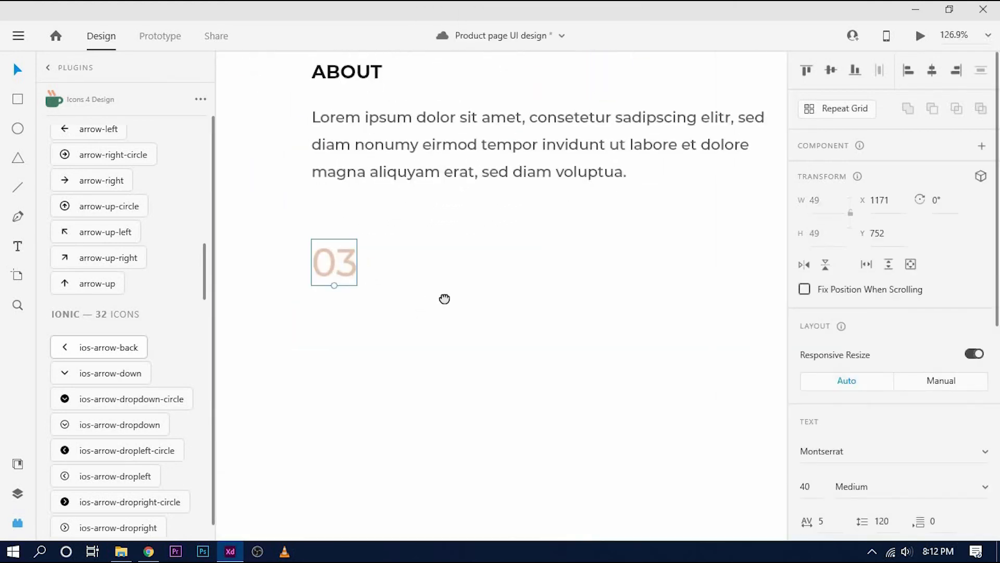
pyautogui.doubleClick(380, 263)
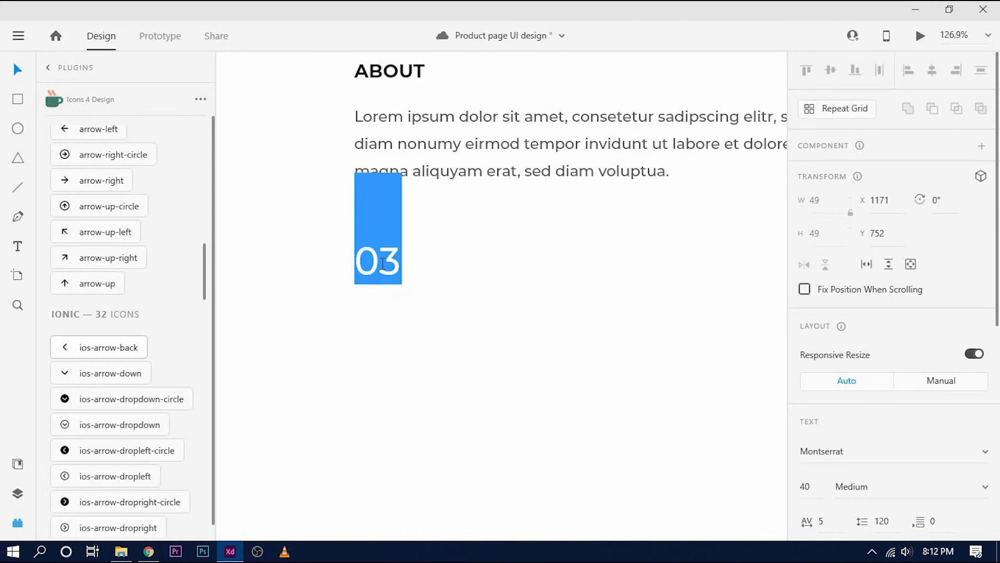
pyautogui.write('65')
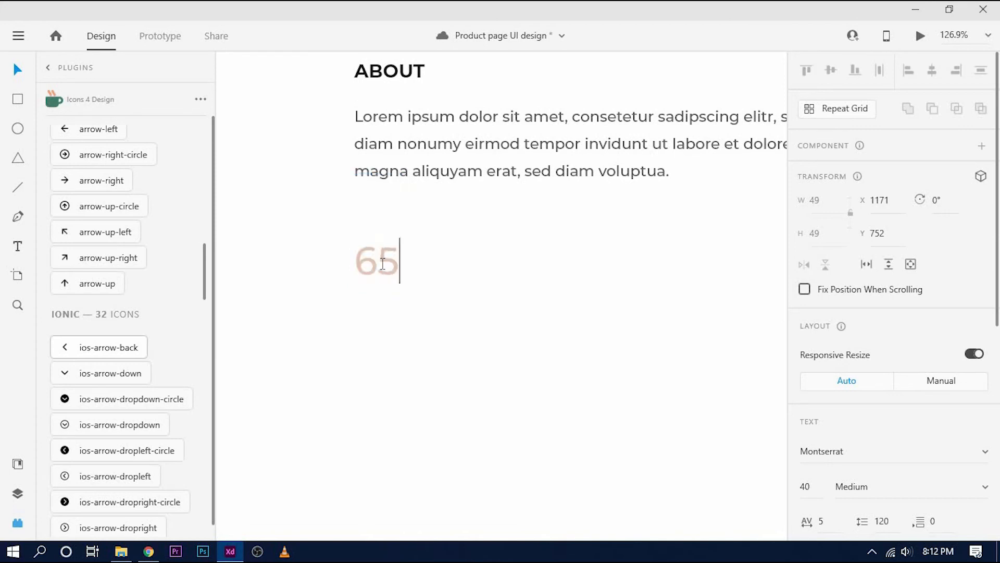
pyautogui.write('.99')
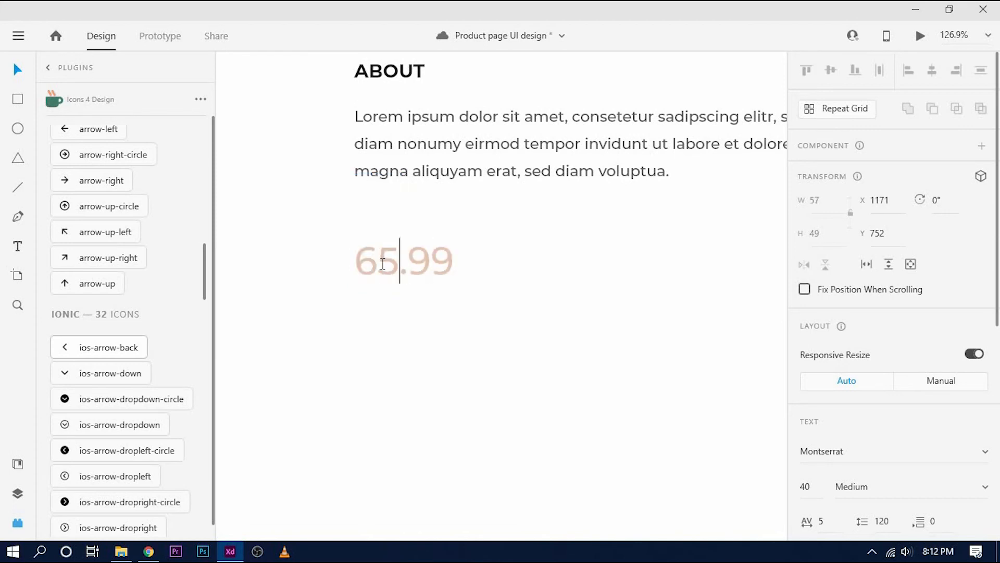
pyautogui.press('Home')
pyautogui.write('&')
pyautogui.press('BackSpace')
pyautogui.write('$')
pyautogui.press('Escape')
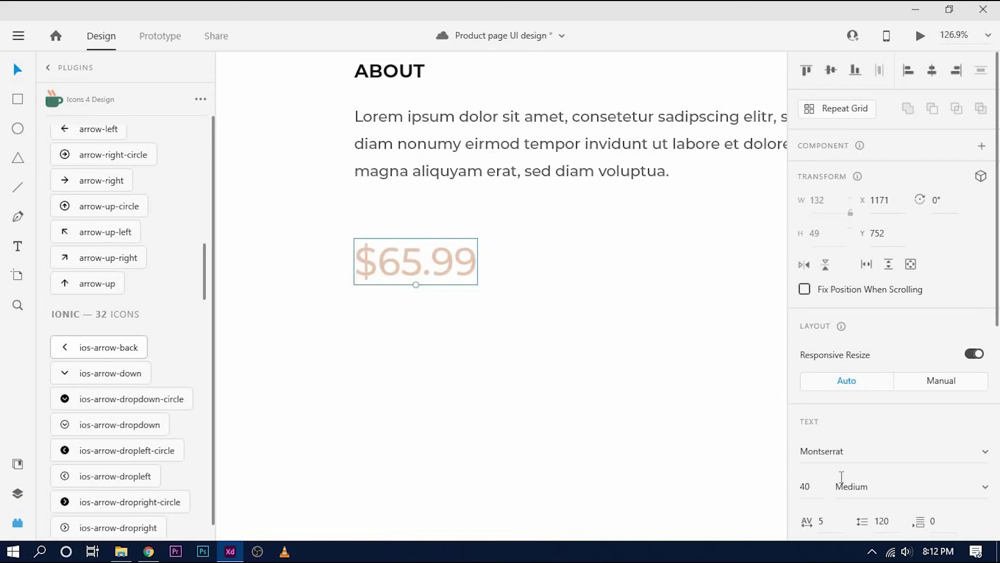
# Step: Try other font weights and font families on the $65.99 price text
pyautogui.click(902, 484)
pyautogui.press('Up')
pyautogui.press('Down')
pyautogui.press('Down')
pyautogui.press('Up')
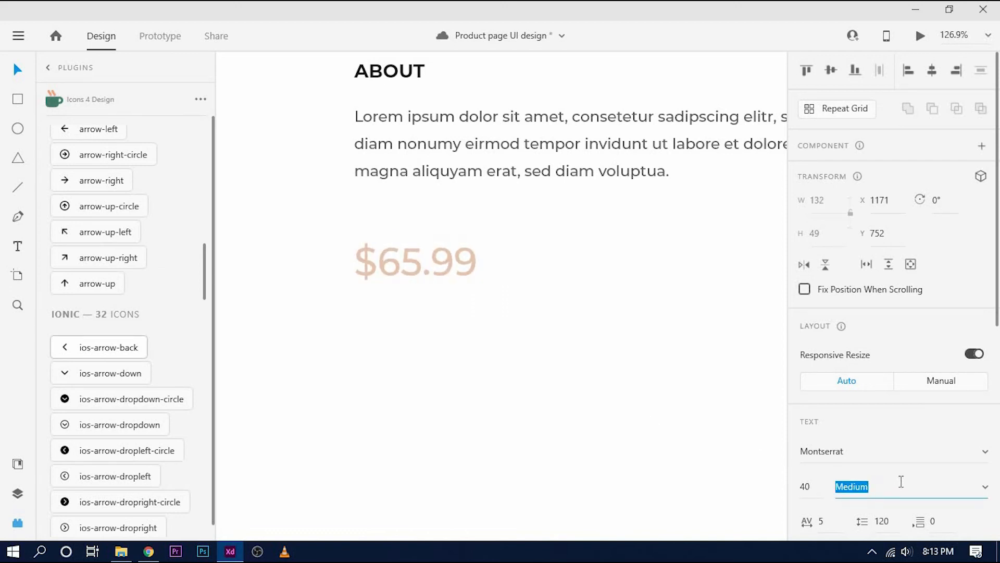
pyautogui.click(912, 451)
pyautogui.press('Down')
pyautogui.press('Up')
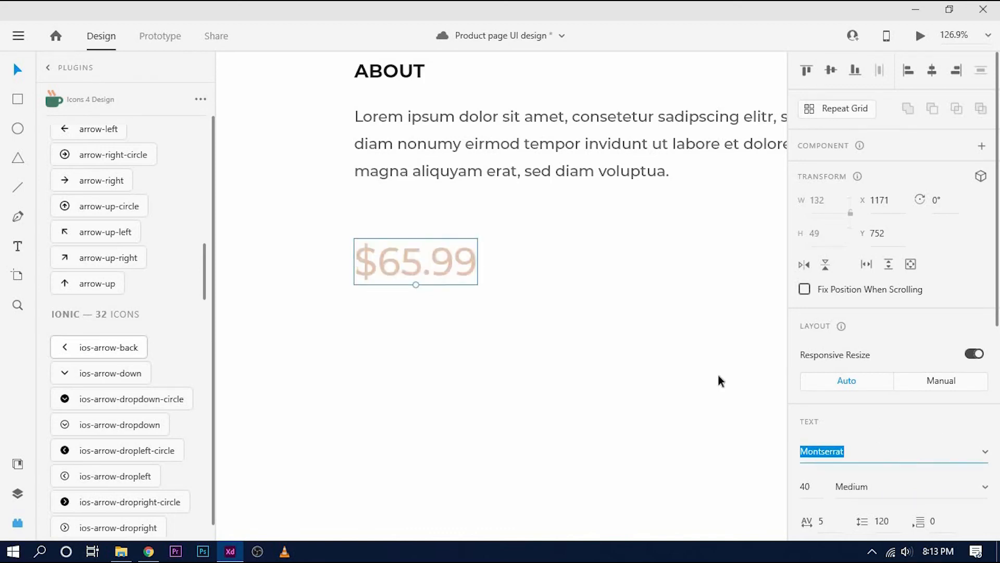
# Step: Fill the $65.99 price text with the saved dark colour #191919
pyautogui.scroll(-5, 851, 458)
pyautogui.click(835, 461)
pyautogui.click(676, 516)
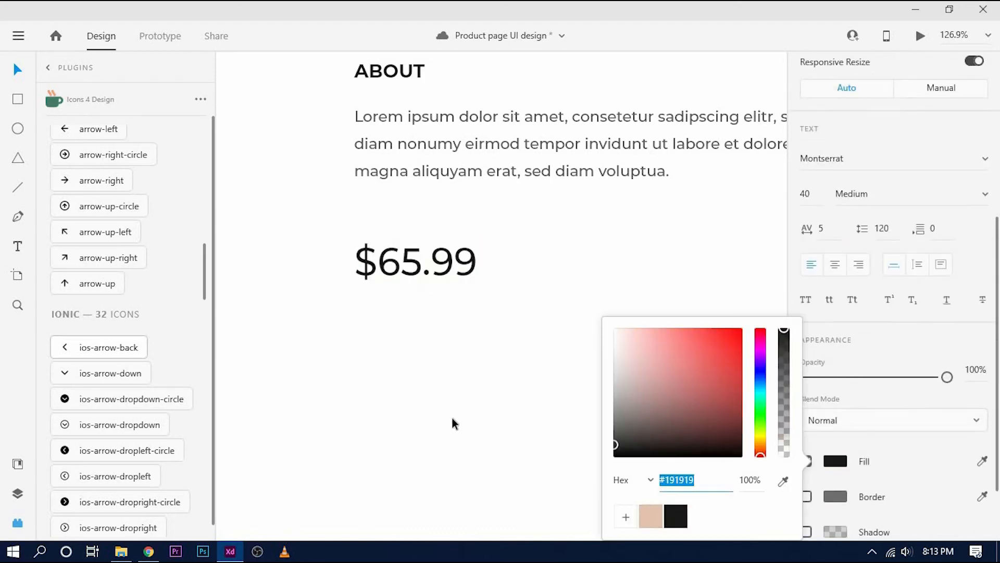
pyautogui.click(453, 423)
# Step: Duplicate the $65.99 price to its right on the same line and change the copy's text to ADD TO CART
pyautogui.scroll(-5, 459, 278)
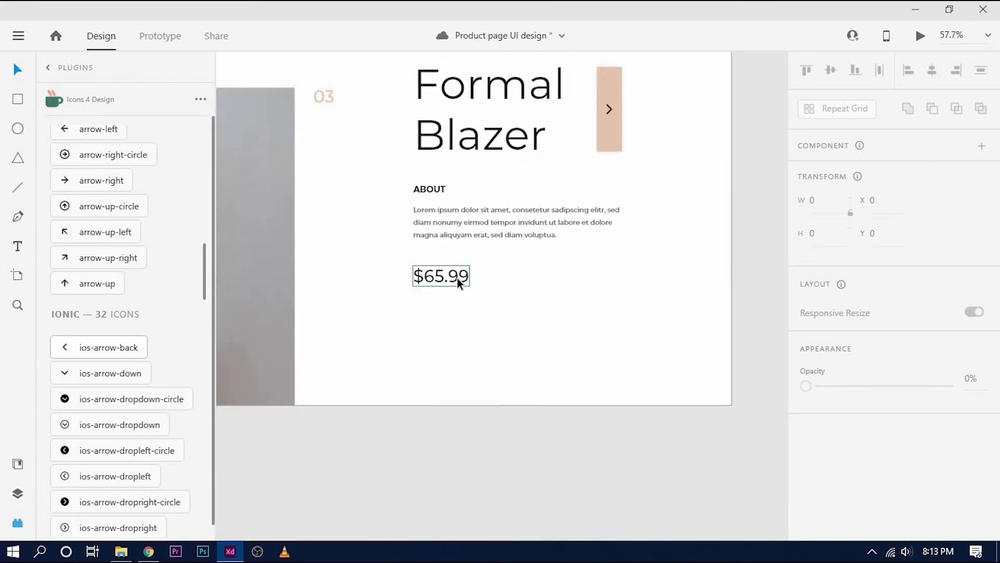
pyautogui.moveTo(457, 277); pyautogui.dragTo(541, 274)
pyautogui.scroll(3, 541, 274)
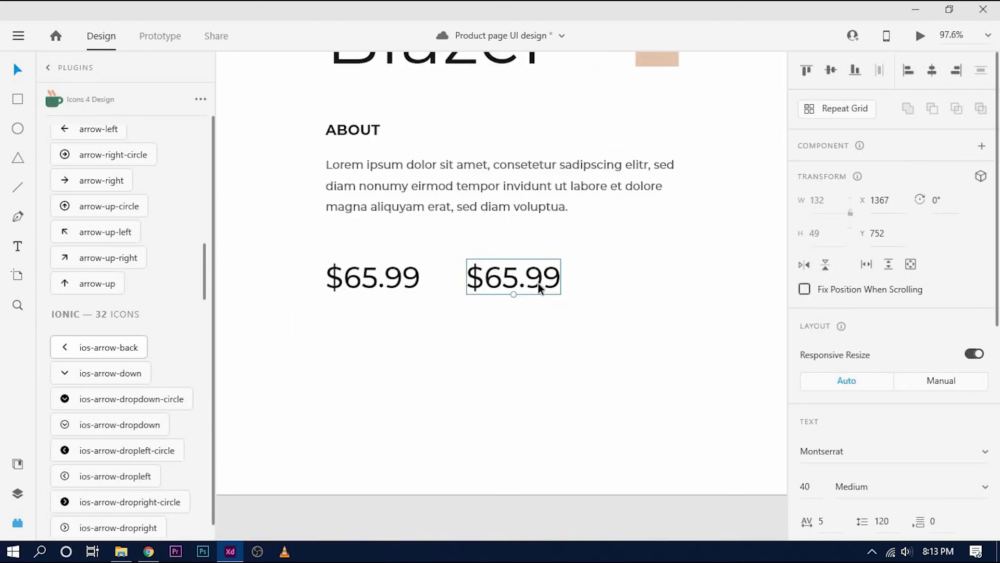
pyautogui.doubleClick(539, 285)
pyautogui.write('ADDTO CART')
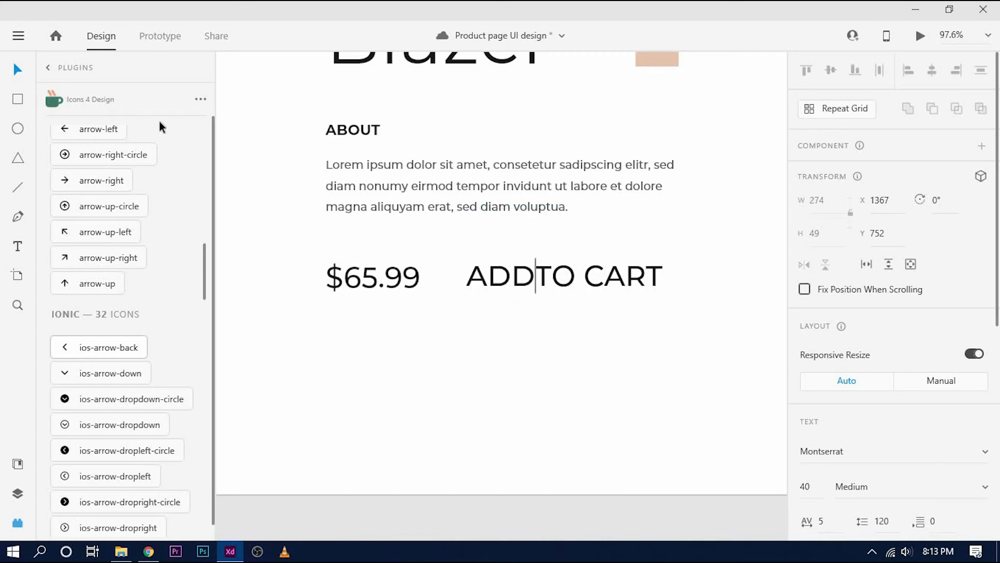
pyautogui.press('Escape')
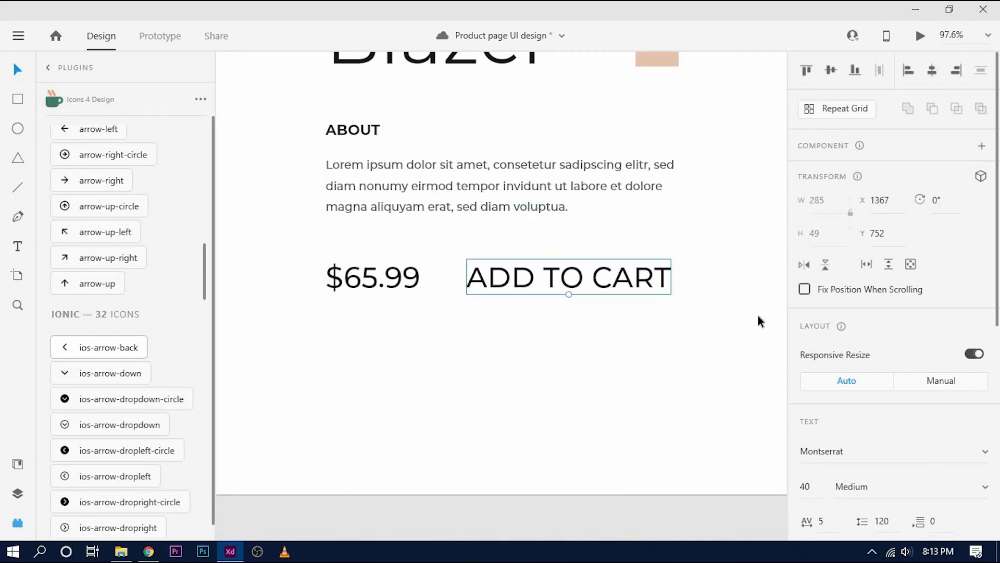
# Step: Set the $65.99 price text's font size to 25
pyautogui.click(820, 490)
pyautogui.write('2')
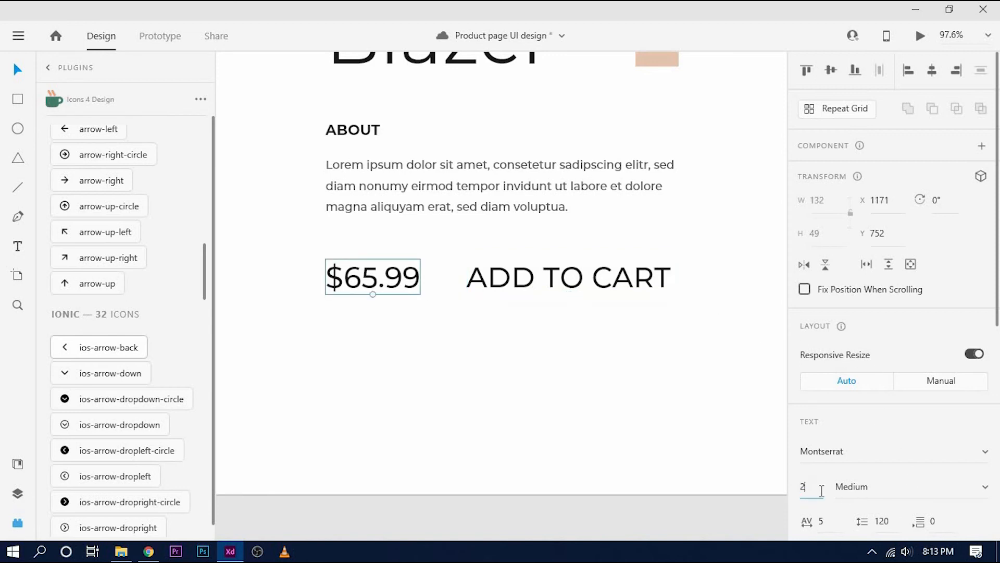
pyautogui.write('5')
pyautogui.press('Return')
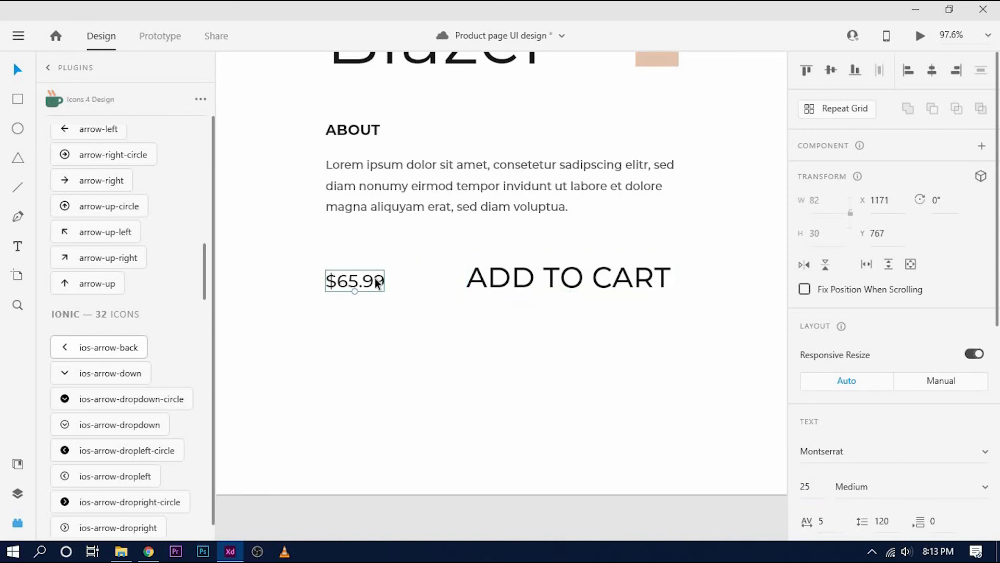
# Step: Move the $65.99 price up to Y 752 and set its font weight to SemiBold
pyautogui.moveTo(375, 278); pyautogui.dragTo(375, 270)
pyautogui.click(930, 493)
pyautogui.write('Bold')
pyautogui.press('Return')
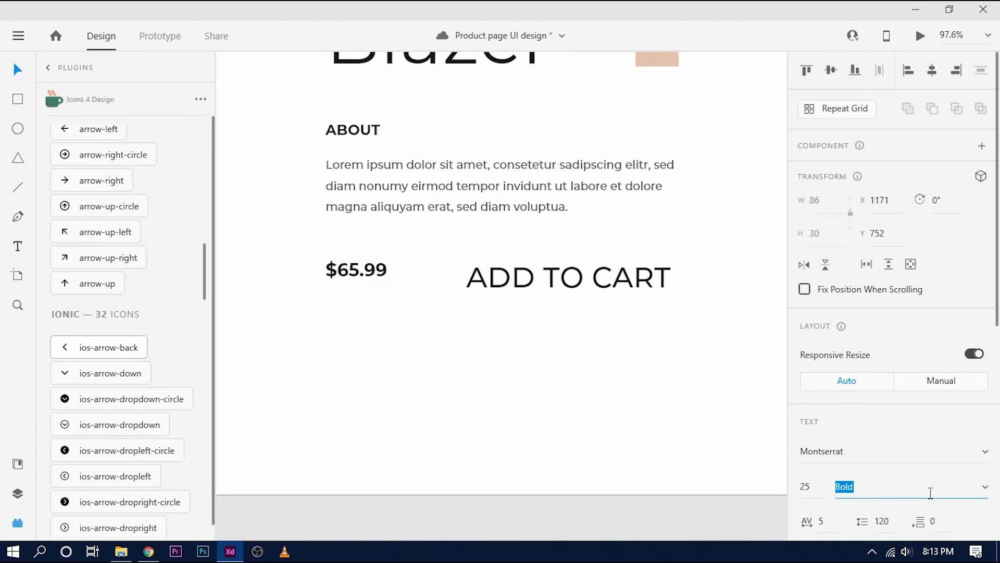
pyautogui.press('Up')
# Step: Set the ADD TO CART text's font size to 25 and move it beside the price at X 1319, Y 752
pyautogui.moveTo(629, 289); pyautogui.dragTo(624, 282)
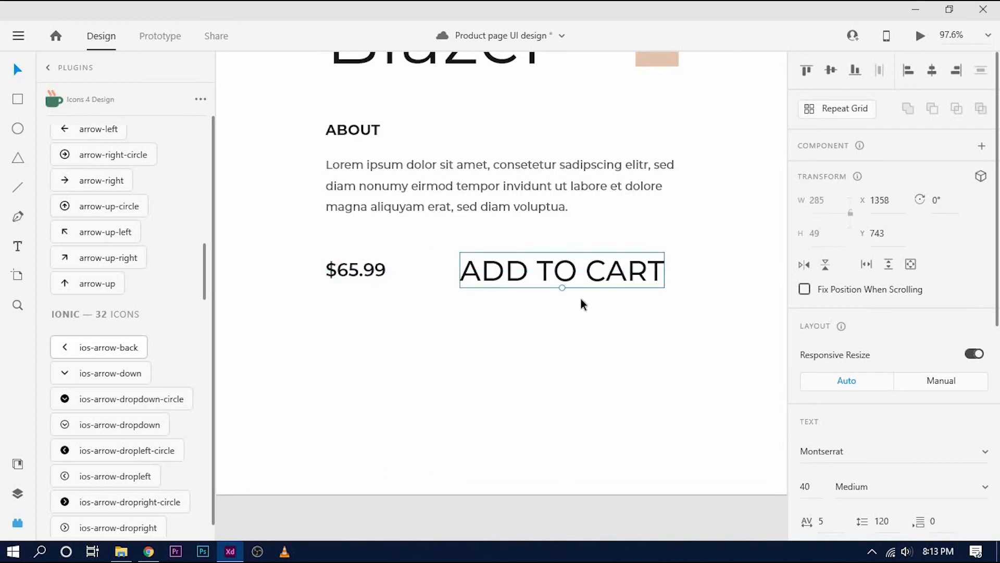
pyautogui.click(816, 485)
pyautogui.write('25')
pyautogui.press('Return')
pyautogui.moveTo(491, 277); pyautogui.dragTo(463, 272)
pyautogui.click(360, 263)
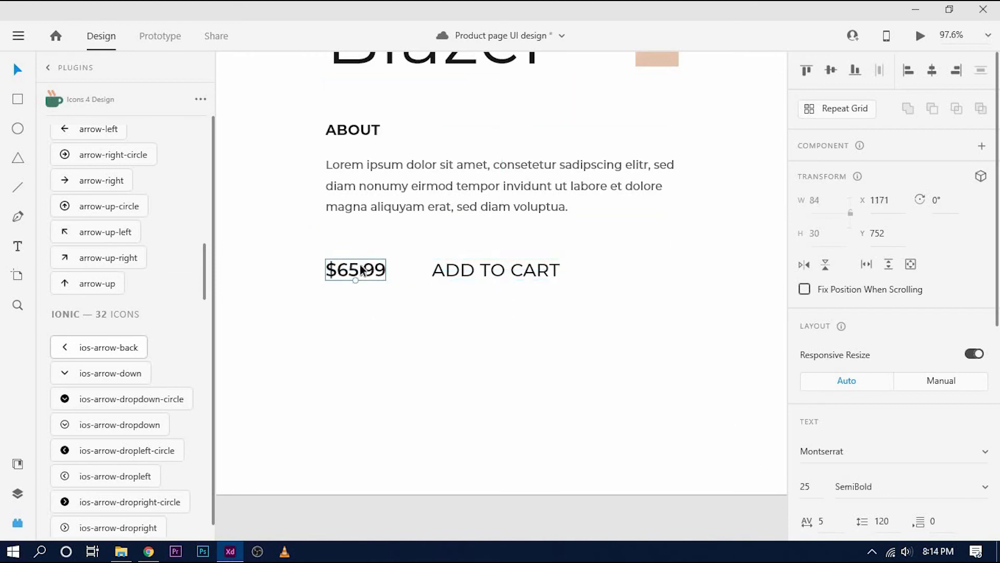
# Step: Set the ADD TO CART text to size 19 in SemiBold and move it to X 1313, Y 759
pyautogui.click(469, 272)
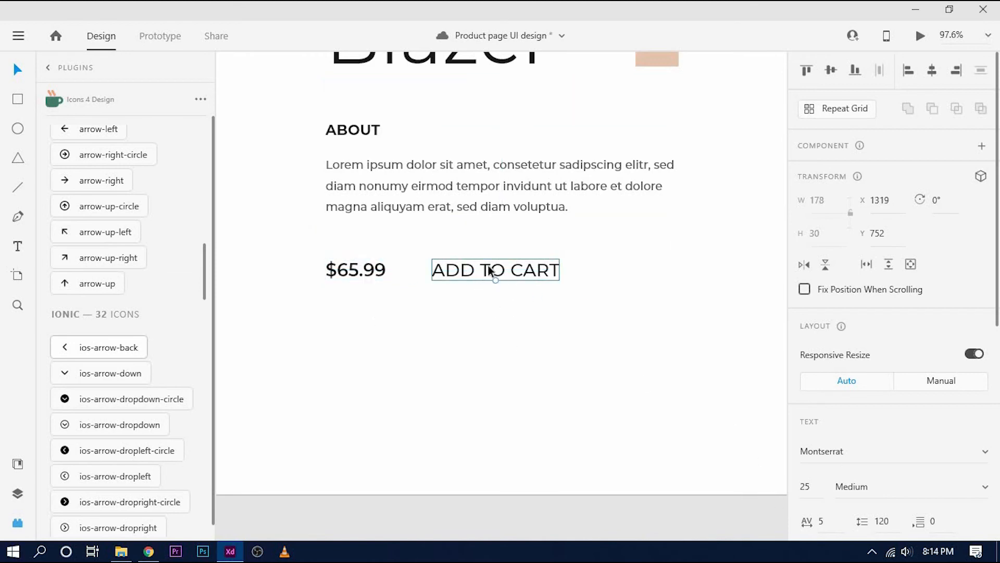
pyautogui.write('19')
pyautogui.click(455, 274)
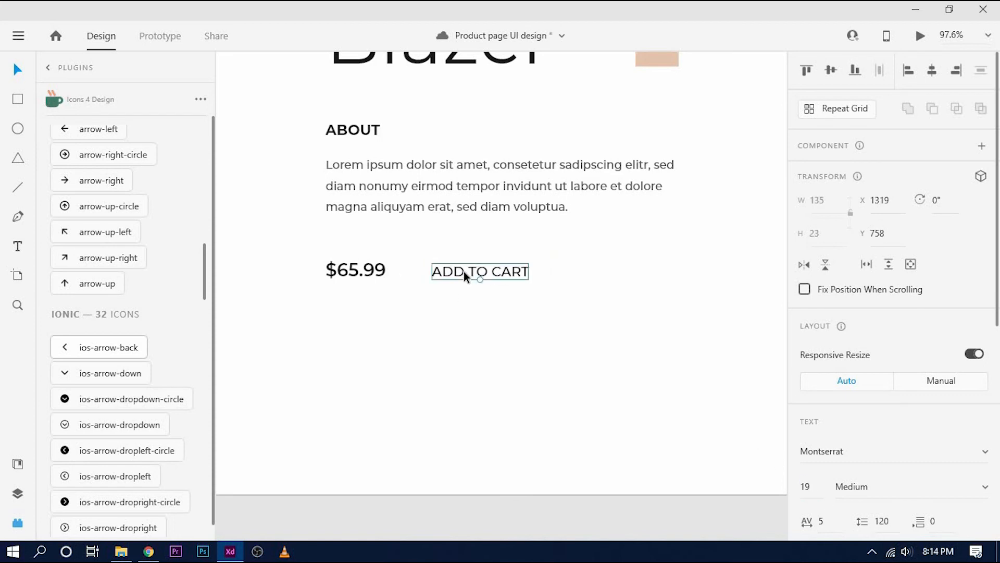
pyautogui.click(926, 493)
pyautogui.press('Down')
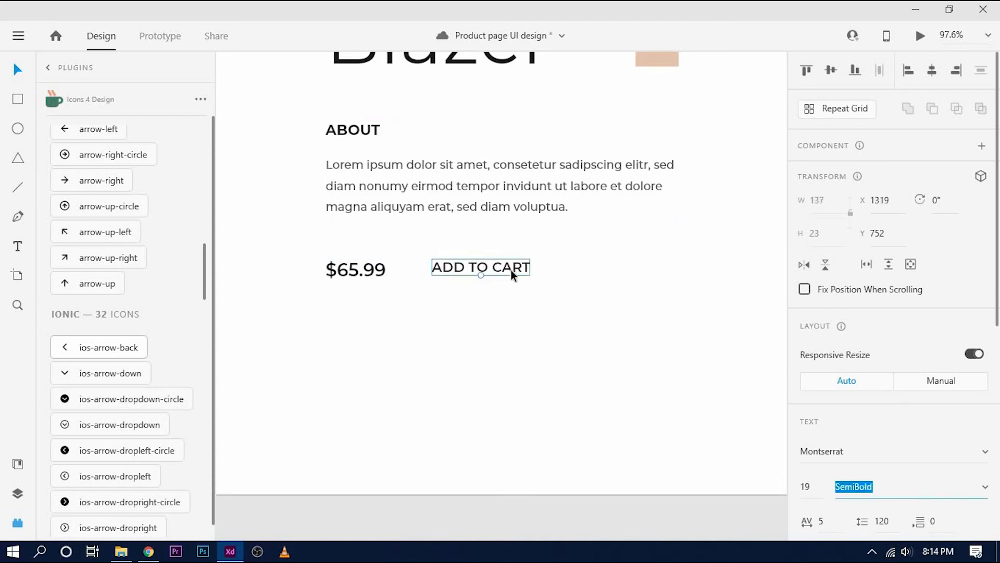
pyautogui.moveTo(512, 274); pyautogui.dragTo(508, 276)
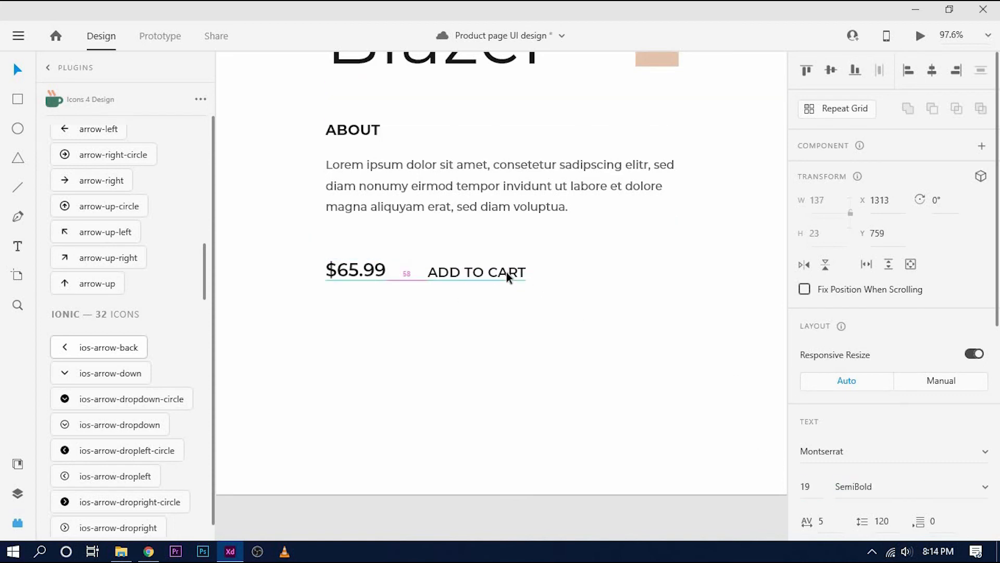
# Step: Align the price and ADD TO CART text on their vertical middles and group them
pyautogui.click(831, 71)
pyautogui.rightClick(489, 271)
pyautogui.click(526, 278)
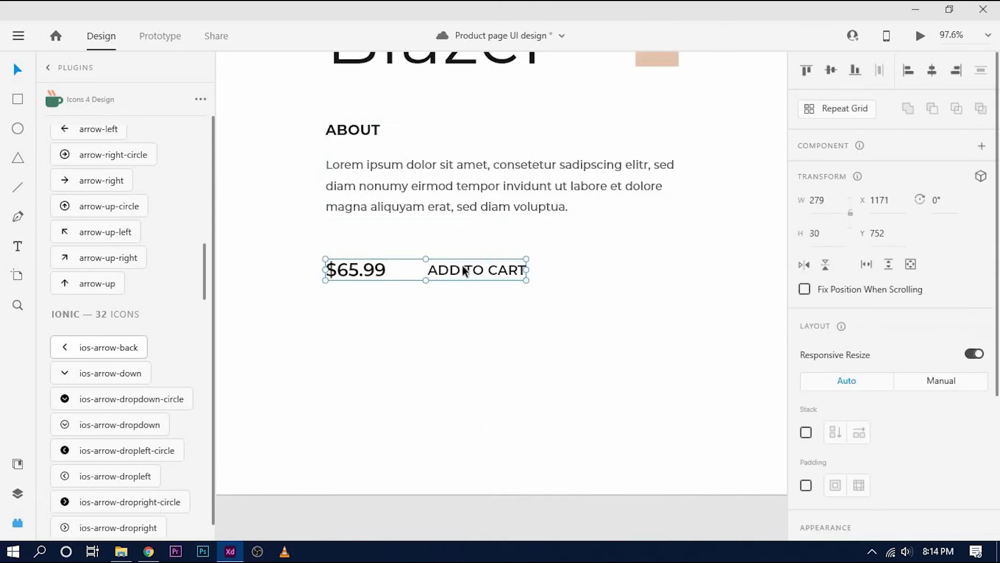
pyautogui.moveTo(465, 271); pyautogui.dragTo(465, 274)
# Step: Draw a rectangle about 316 px wide below the price row, reaching the artboard's lower edge
pyautogui.click(492, 344)
pyautogui.scroll(-3, 504, 364)
pyautogui.moveTo(504, 364); pyautogui.dragTo(521, 300)
pyautogui.scroll(-6, 514, 349)
pyautogui.click(18, 99)
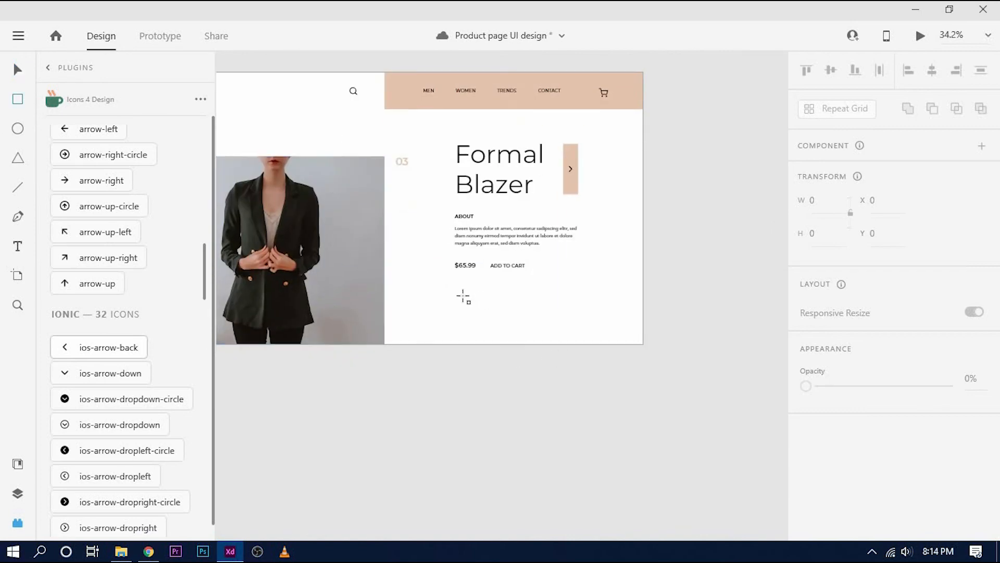
pyautogui.moveTo(455, 299); pyautogui.dragTo(534, 344)
# Step: Place the rectangle at X 1171, Y 837 and stretch it to a height of 243 to meet the artboard's lower edge
pyautogui.click(496, 264)
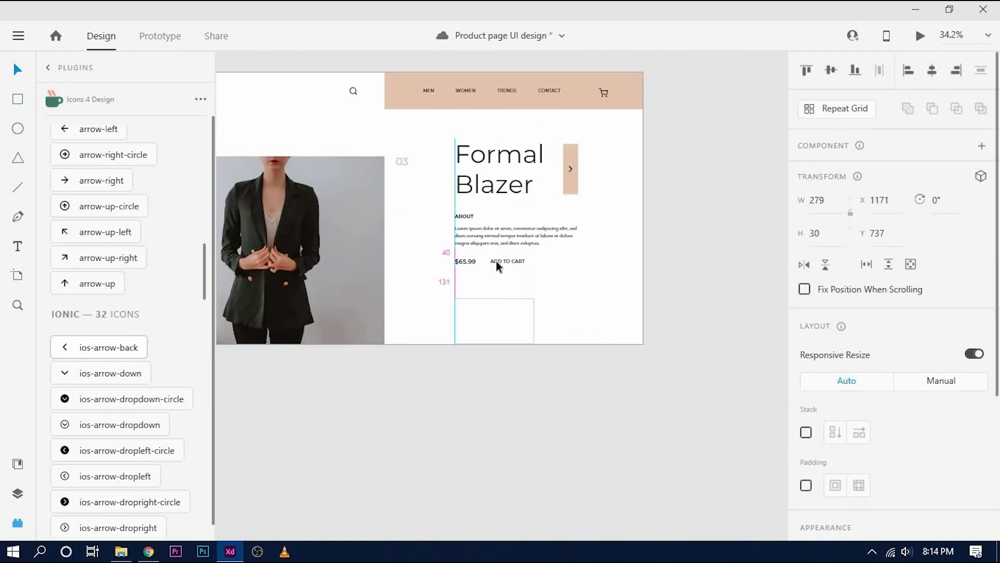
pyautogui.moveTo(489, 317); pyautogui.dragTo(486, 311)
pyautogui.moveTo(495, 298)
pyautogui.mouseDown()
pyautogui.moveTo(495, 289)
pyautogui.moveTo(494, 309)
pyautogui.mouseUp()
pyautogui.scroll(3, 494, 309)
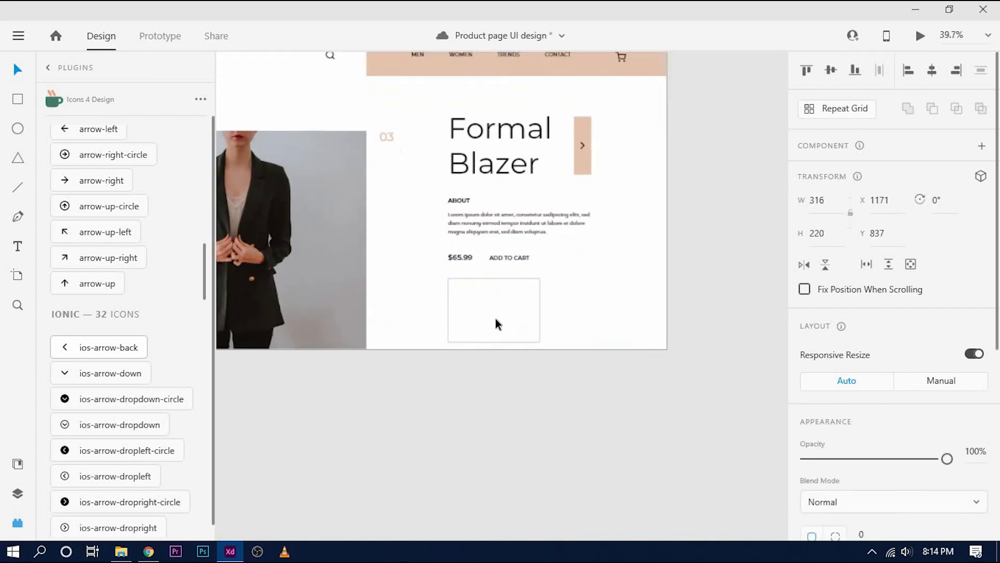
pyautogui.moveTo(494, 344); pyautogui.dragTo(495, 352)
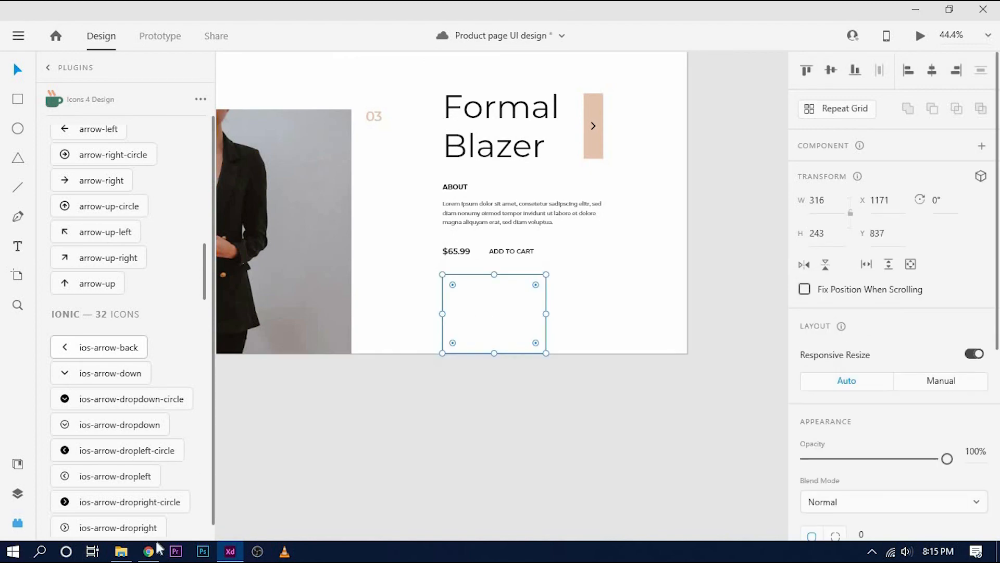
# Step: Fill the rectangle below the price with the second blazer photo from File Explorer
pyautogui.click(132, 553)
pyautogui.moveTo(339, 148); pyautogui.dragTo(494, 317)
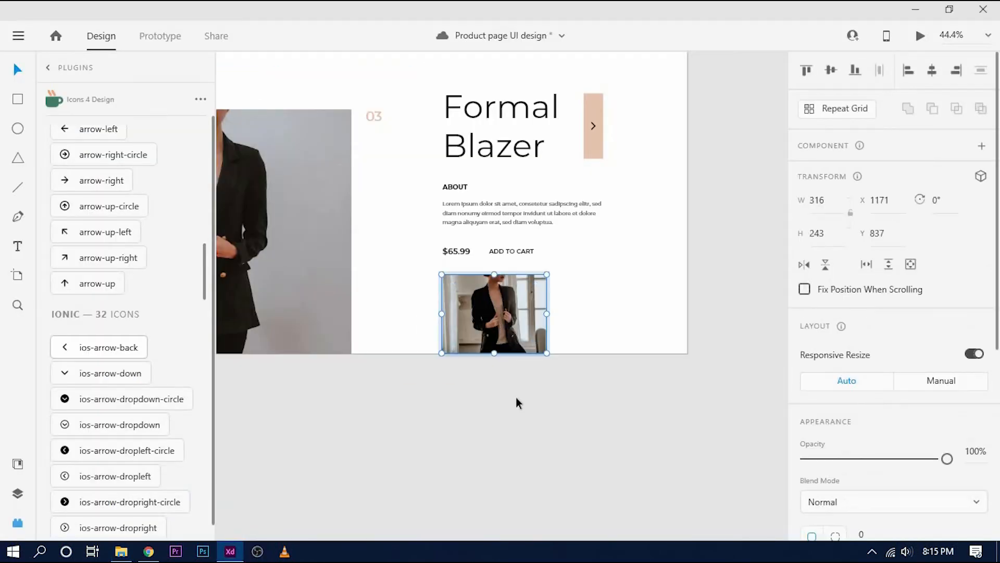
pyautogui.scroll(-4, 807, 397)
pyautogui.click(558, 447)
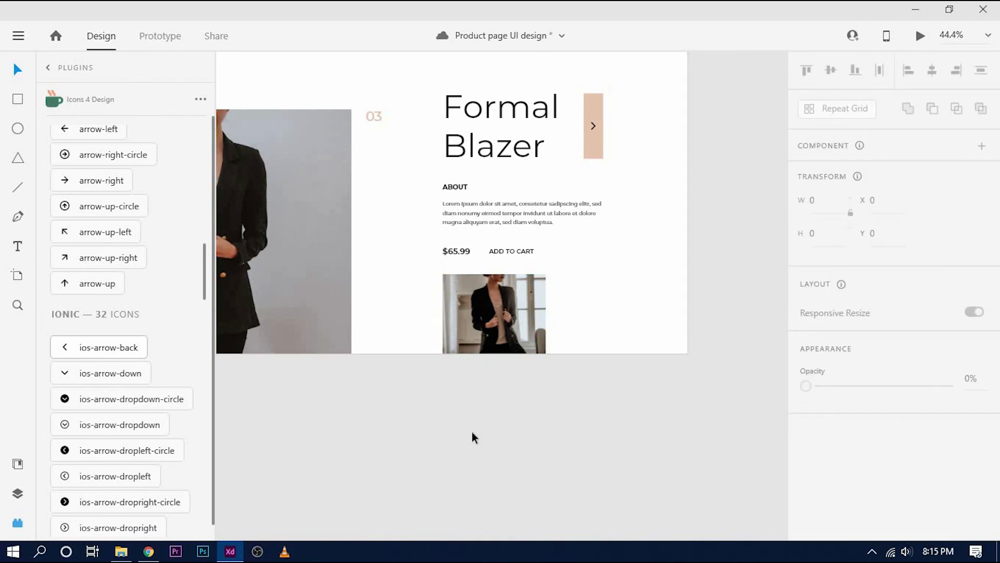
# Step: Preview the product page in a maximized window and return to the artboard
pyautogui.scroll(-3, 558, 430)
pyautogui.scroll(3, 641, 199)
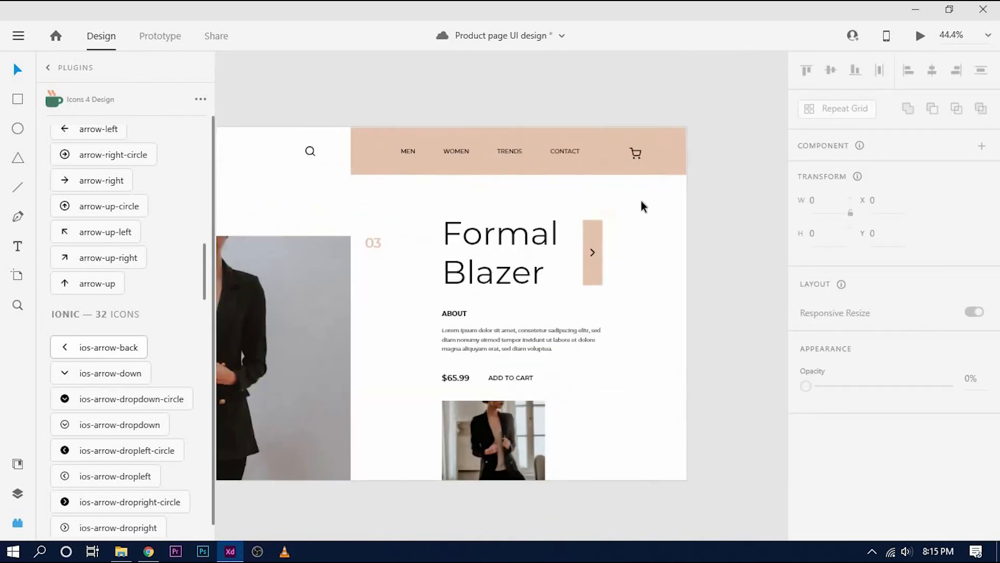
pyautogui.scroll(-3, 644, 205)
pyautogui.click(341, 150)
pyautogui.click(921, 38)
pyautogui.click(933, 10)
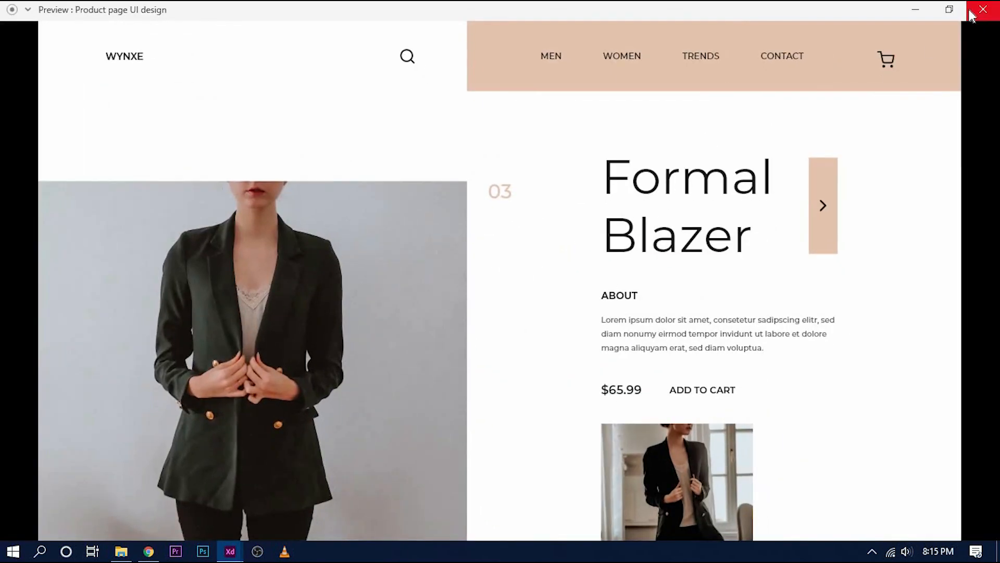
pyautogui.click(650, 423)
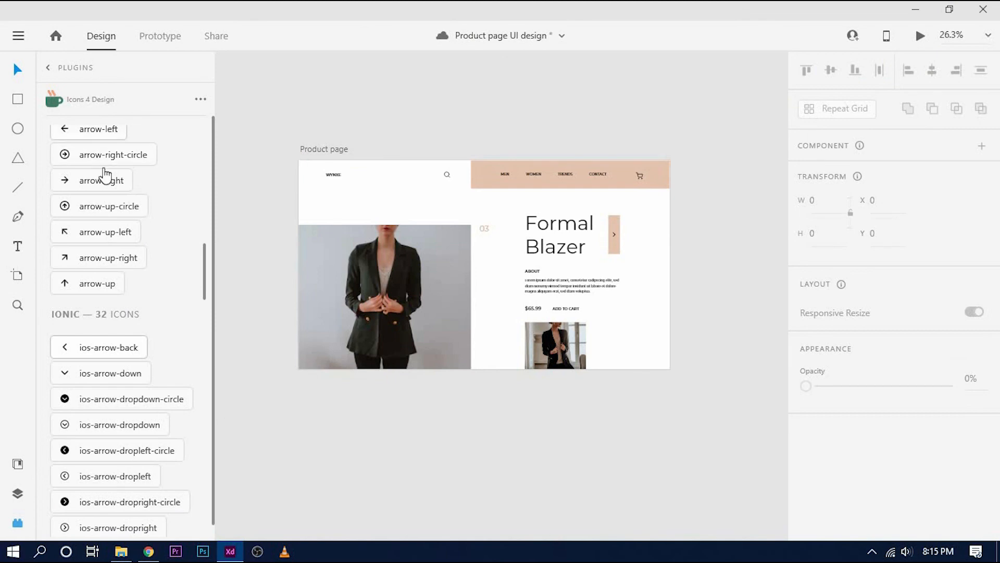
# Step: Find and insert the facebook-f, instagram and twitter icons from the Icons 4 Design plugin
pyautogui.scroll(5, 105, 176)
pyautogui.scroll(8, 114, 177)
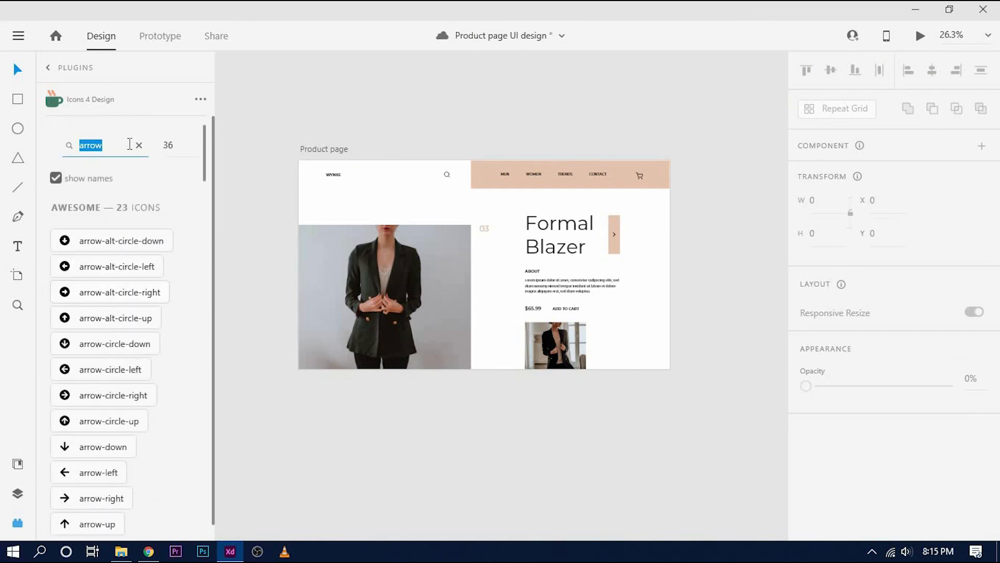
pyautogui.write('face')
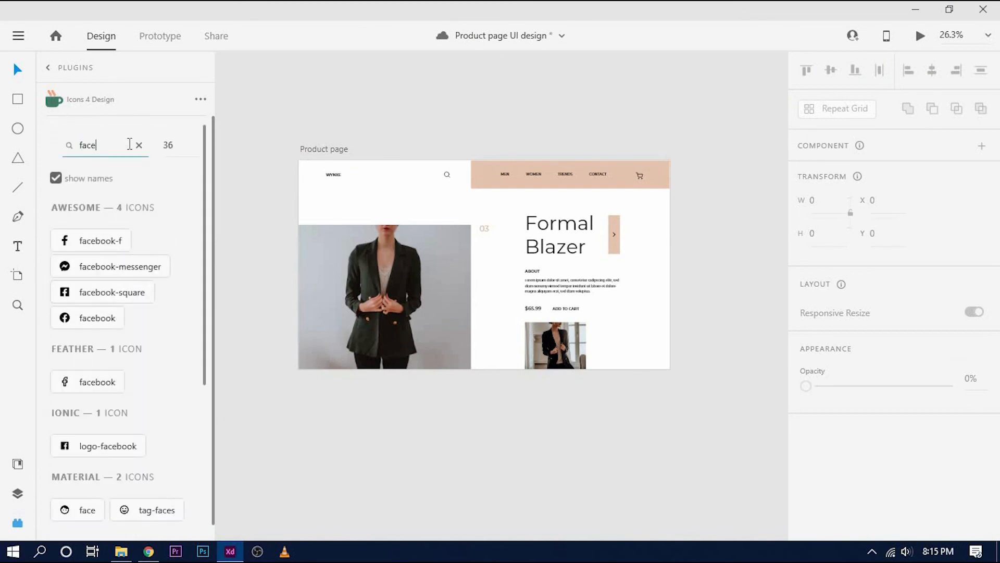
pyautogui.click(100, 241)
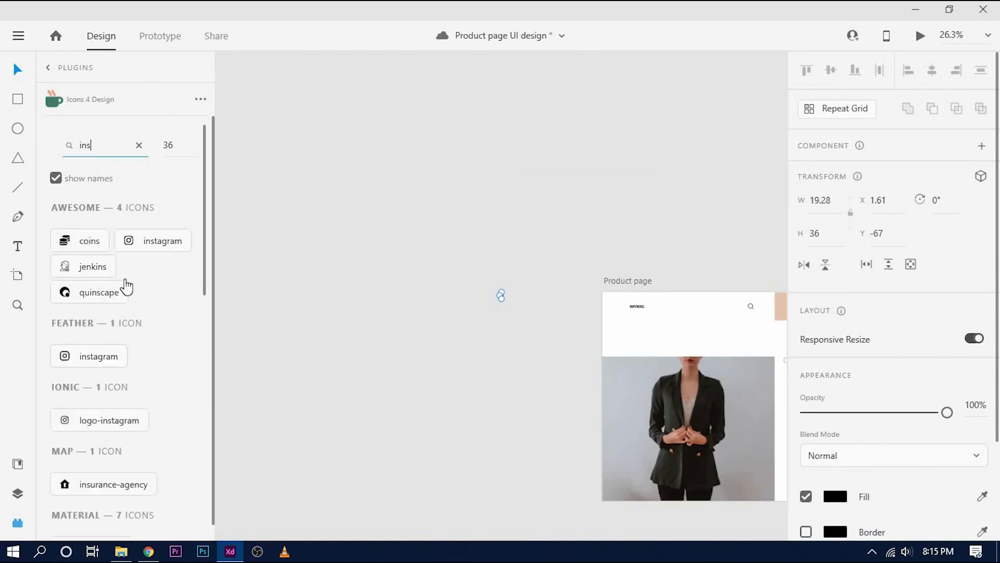
pyautogui.click(171, 248)
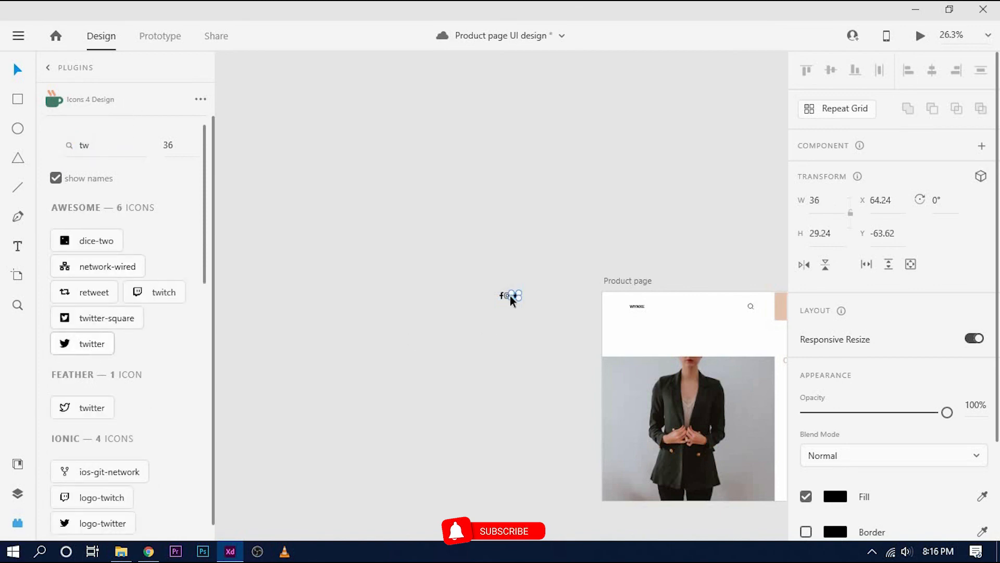
# Step: Move the three social media icons onto the artboard, to the right of the small blazer photo
pyautogui.moveTo(452, 274); pyautogui.dragTo(523, 308)
pyautogui.scroll(5, 522, 308)
pyautogui.moveTo(502, 271); pyautogui.dragTo(610, 231)
pyautogui.scroll(5, 592, 238)
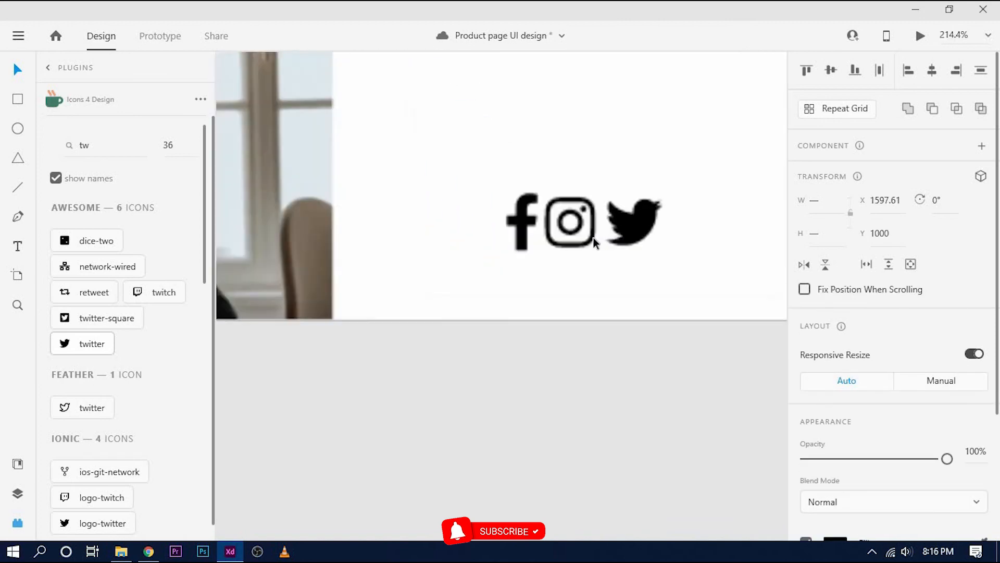
pyautogui.scroll(-6, 592, 237)
# Step: Spread the Facebook, Instagram and Twitter icons apart horizontally to leave wider gaps between them
pyautogui.click(511, 205)
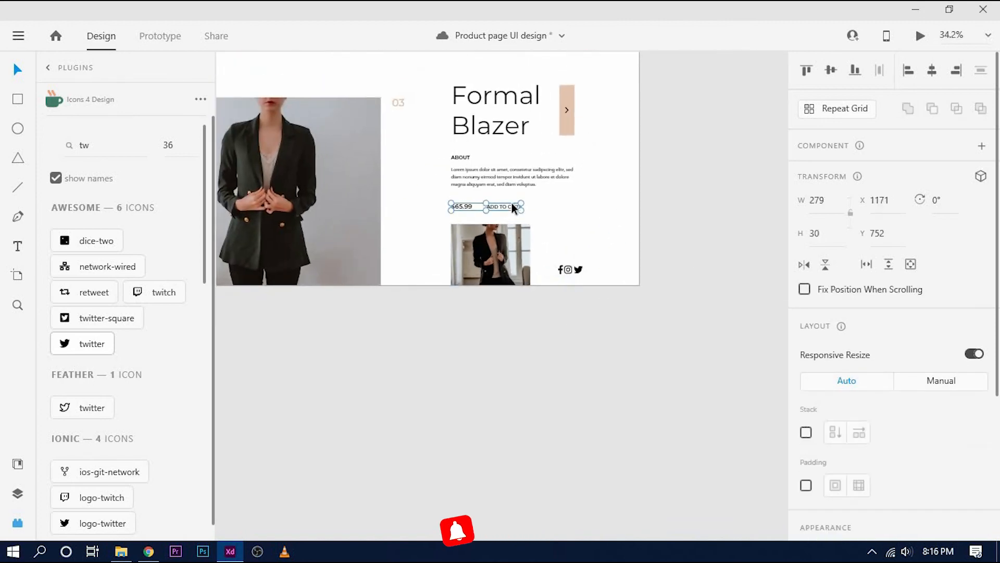
pyautogui.click(654, 283)
pyautogui.scroll(5, 583, 280)
pyautogui.moveTo(558, 230)
pyautogui.mouseDown()
pyautogui.moveTo(618, 237)
pyautogui.moveTo(561, 235)
pyautogui.mouseUp()
pyautogui.moveTo(627, 230); pyautogui.dragTo(640, 230)
pyautogui.keyDown('shift'); pyautogui.click(565, 235); pyautogui.keyUp('shift')
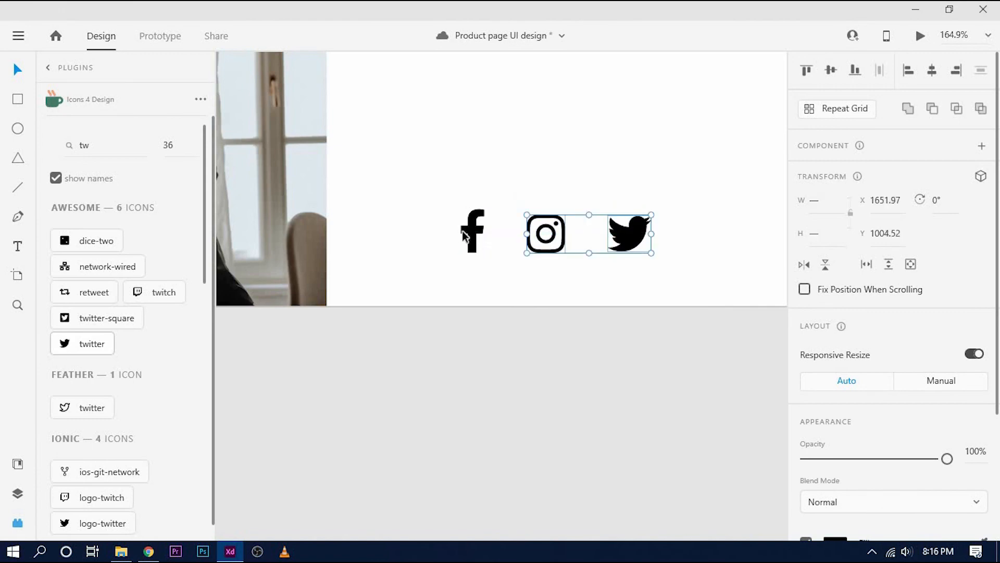
pyautogui.keyDown('shift'); pyautogui.click(464, 230); pyautogui.keyUp('shift')
pyautogui.click(532, 308)
# Step: Shrink the Facebook icon slightly and align all three social icons on their vertical middles
pyautogui.click(477, 230)
pyautogui.moveTo(473, 209); pyautogui.dragTo(473, 214)
pyautogui.keyDown('shift'); pyautogui.click(552, 229); pyautogui.keyUp('shift')
pyautogui.keyDown('shift'); pyautogui.click(636, 225); pyautogui.keyUp('shift')
pyautogui.click(830, 70)
# Step: Apply the saved peach swatch to the fill and border of the three social icons
pyautogui.scroll(-3, 823, 333)
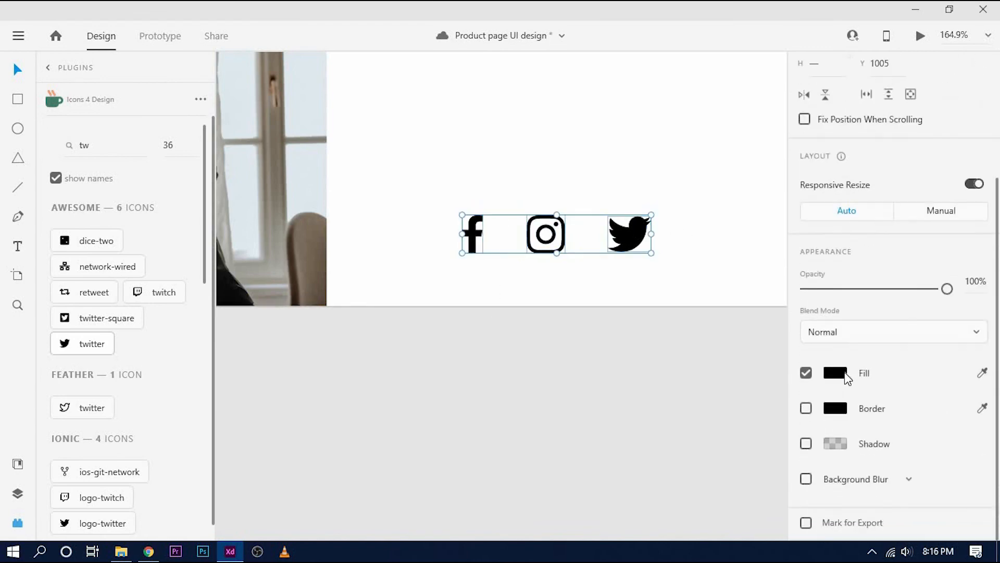
pyautogui.click(836, 373)
pyautogui.click(651, 473)
pyautogui.click(807, 408)
pyautogui.click(835, 408)
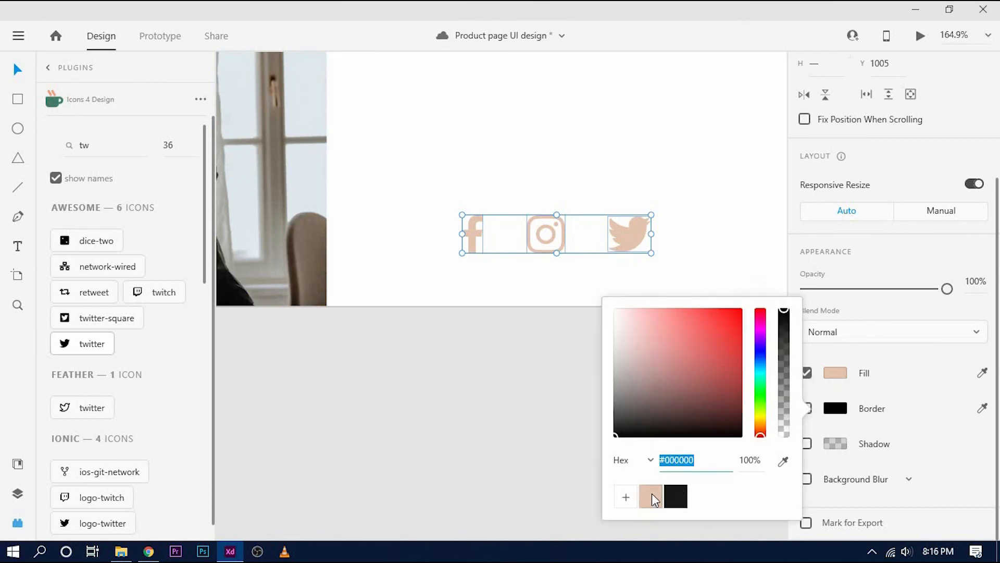
pyautogui.click(651, 495)
pyautogui.click(457, 394)
pyautogui.scroll(-3, 482, 360)
pyautogui.scroll(2, 503, 365)
pyautogui.scroll(-8, 476, 263)
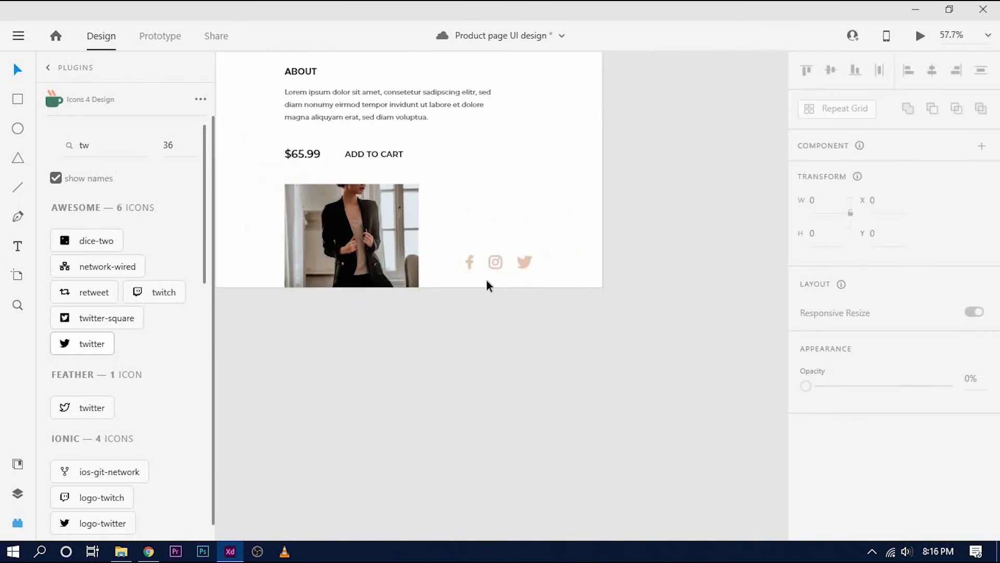
pyautogui.moveTo(486, 348); pyautogui.dragTo(571, 413)
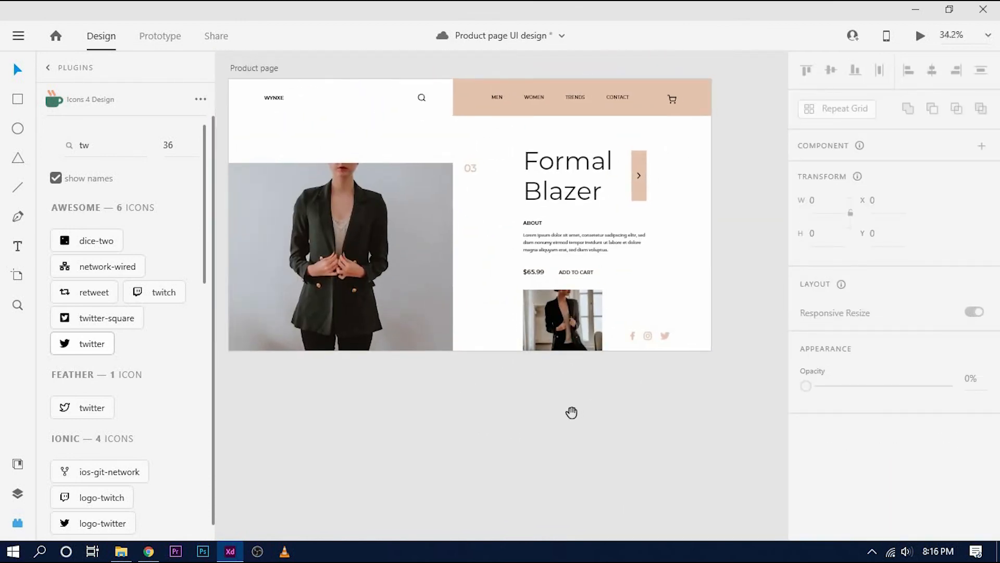
# Step: Select the shopping cart icon in the header and bring up its appearance settings
pyautogui.scroll(1, 405, 98)
pyautogui.scroll(2, 421, 107)
pyautogui.hscroll(3, 703, 115)
pyautogui.doubleClick(743, 100)
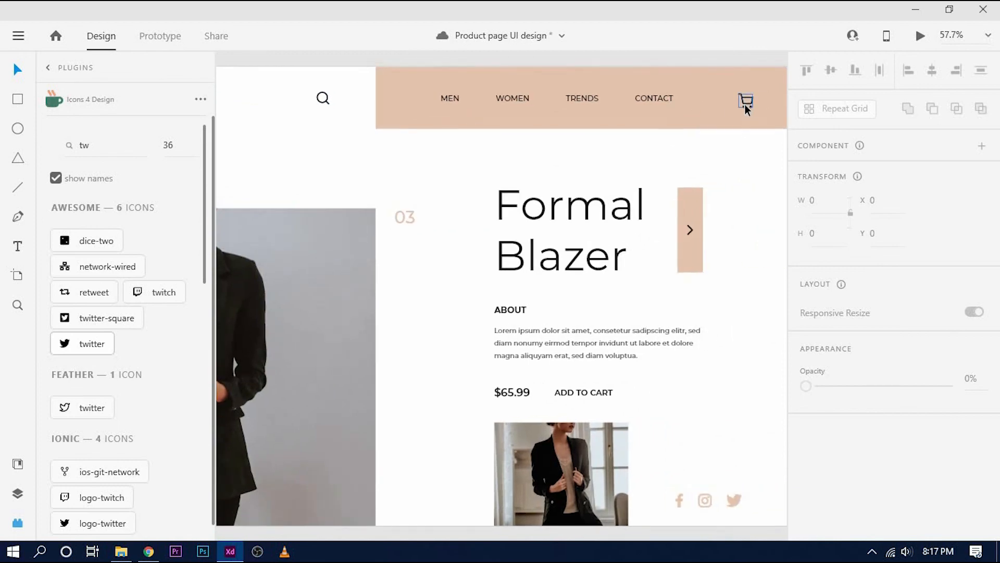
pyautogui.scroll(-5, 861, 362)
pyautogui.press('Escape')
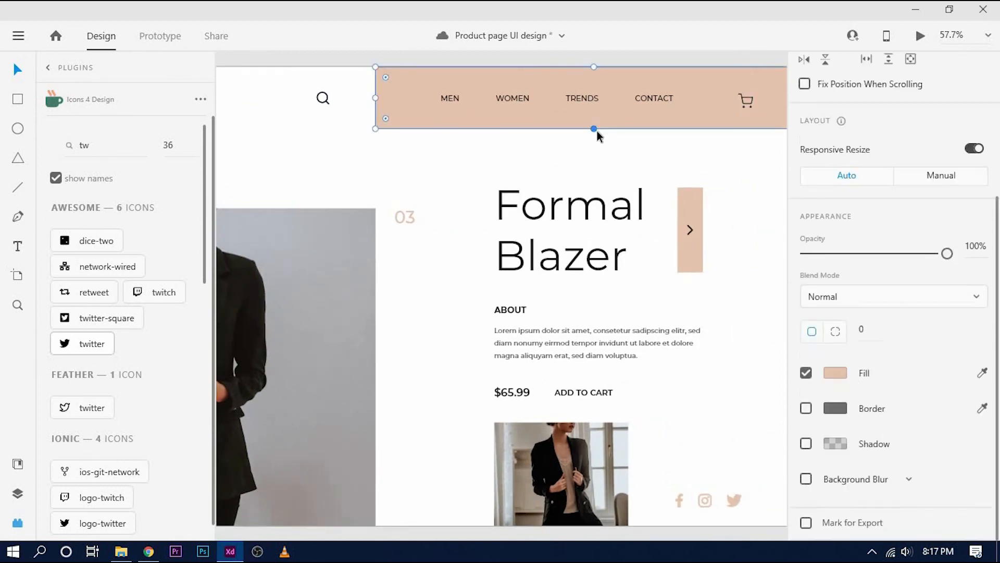
# Step: Fit the artboard in view and preview the finished product page
pyautogui.hotkey('ctrl', '0')
pyautogui.click(409, 126)
pyautogui.click(921, 40)
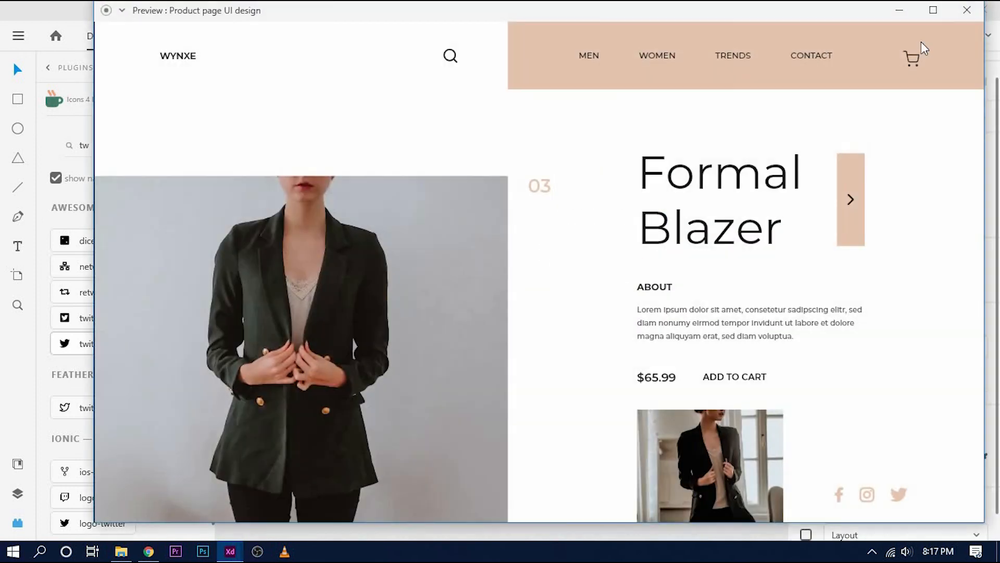
pyautogui.click(968, 10)
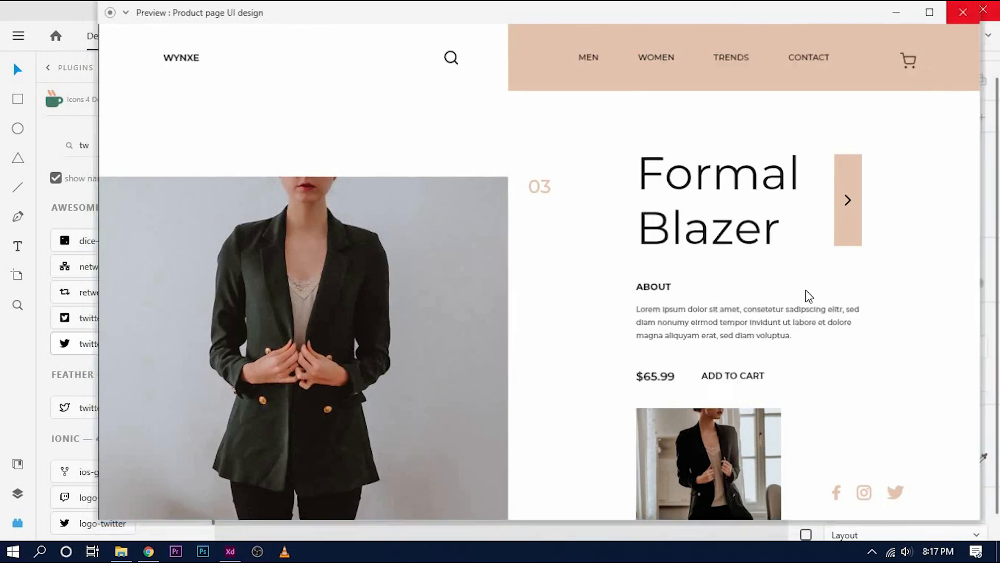